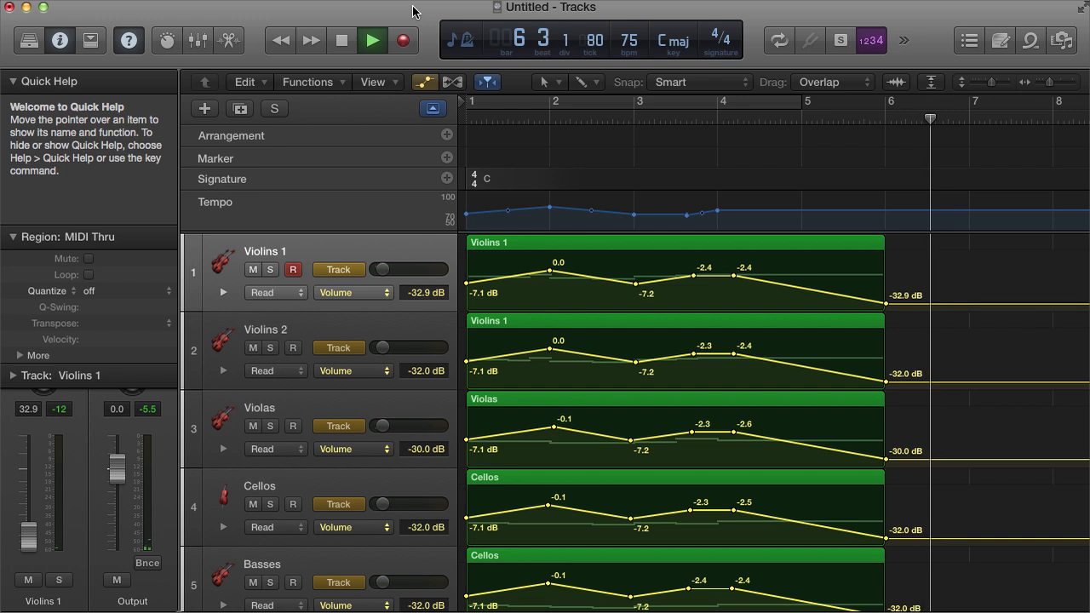
Stop playback, return the playhead to bar 1 and review the volume automation across the five string tracks.
key("space")
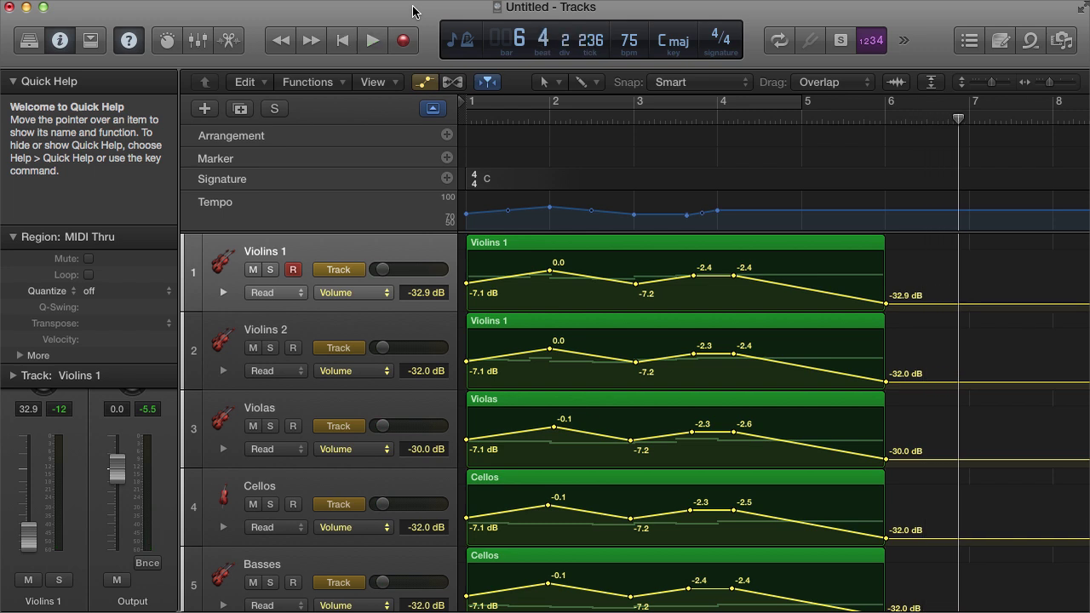
key("Return")
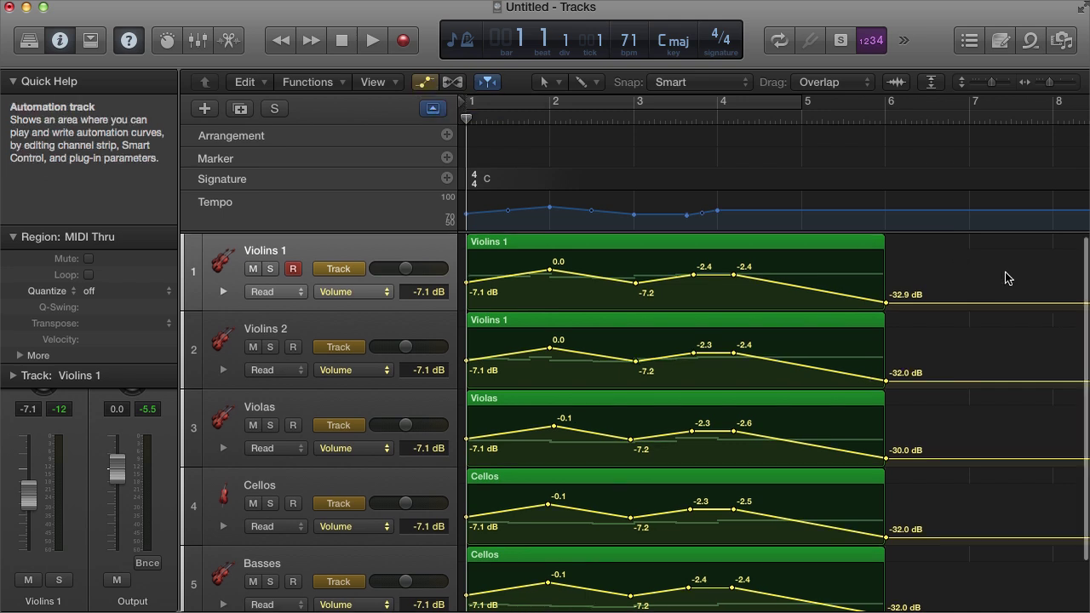
scroll(940, 275, "down", 2)
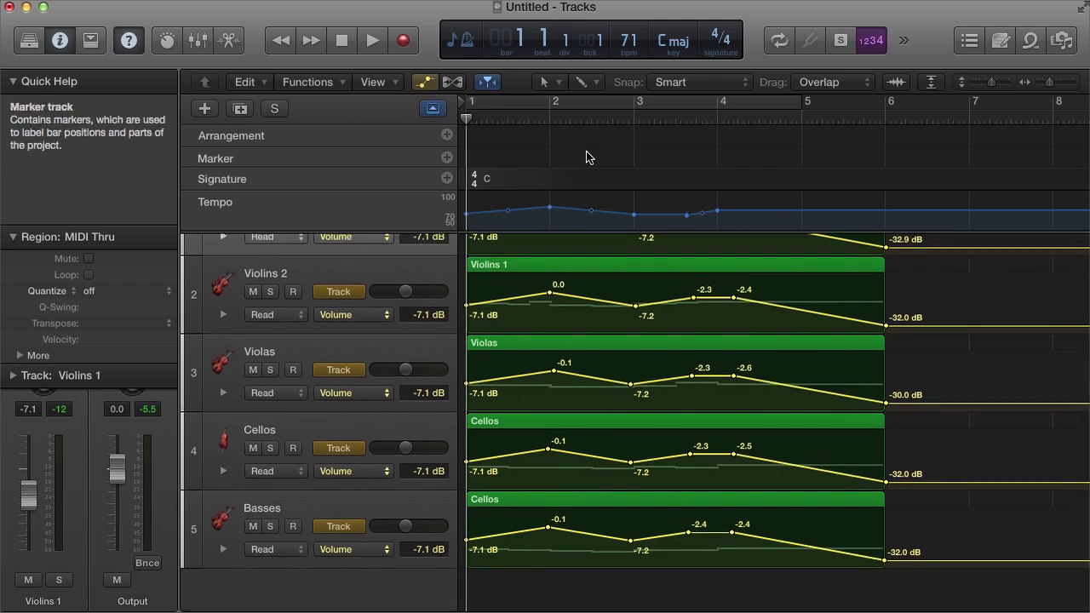
scroll(643, 303, "up", 2)
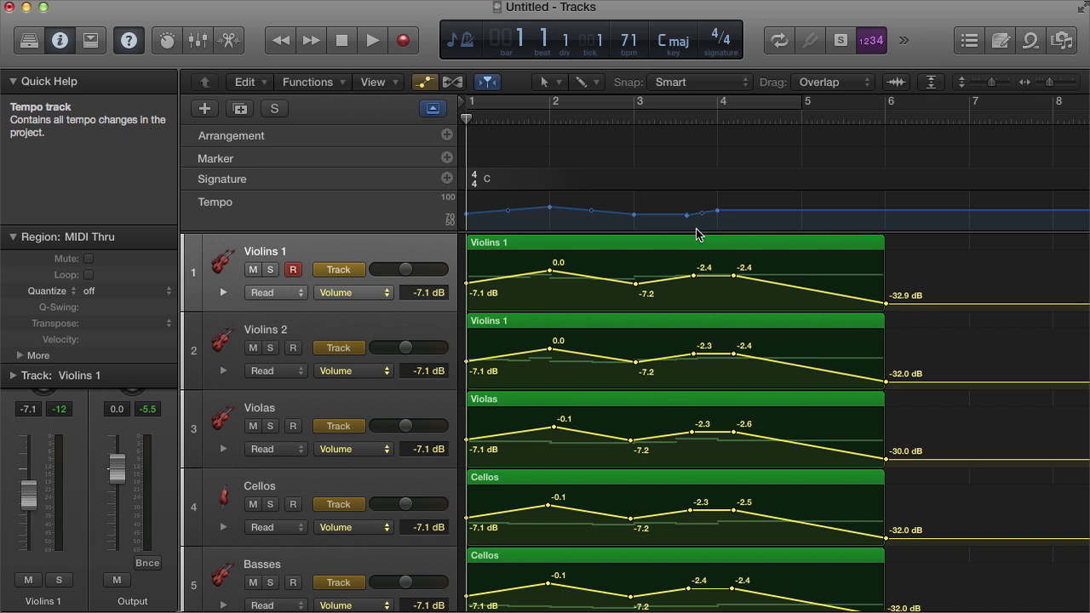
scroll(791, 268, "down", 3)
scroll(790, 268, "up", 4)
scroll(792, 268, "up", 2)
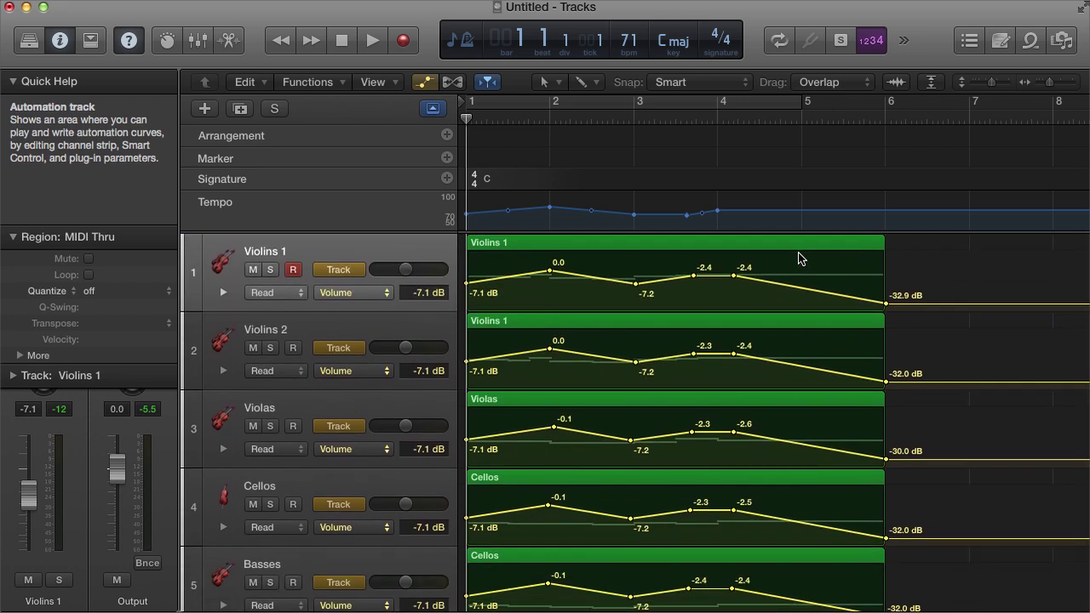
Hide the track automation, show the Library and zoom the timeline out to fit the complete regions.
left_click(424, 82)
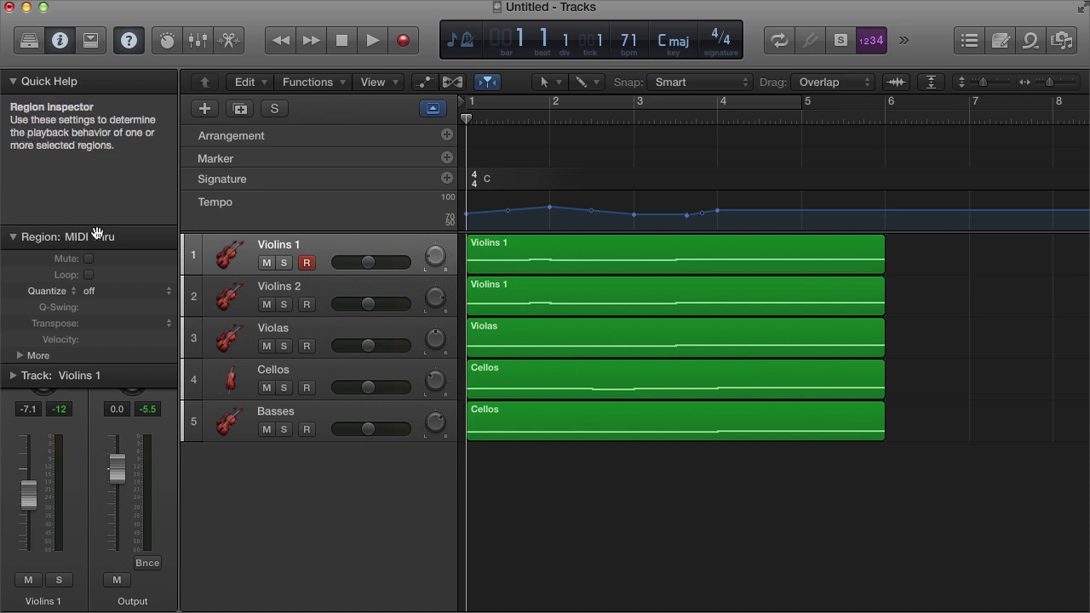
left_click(29, 40)
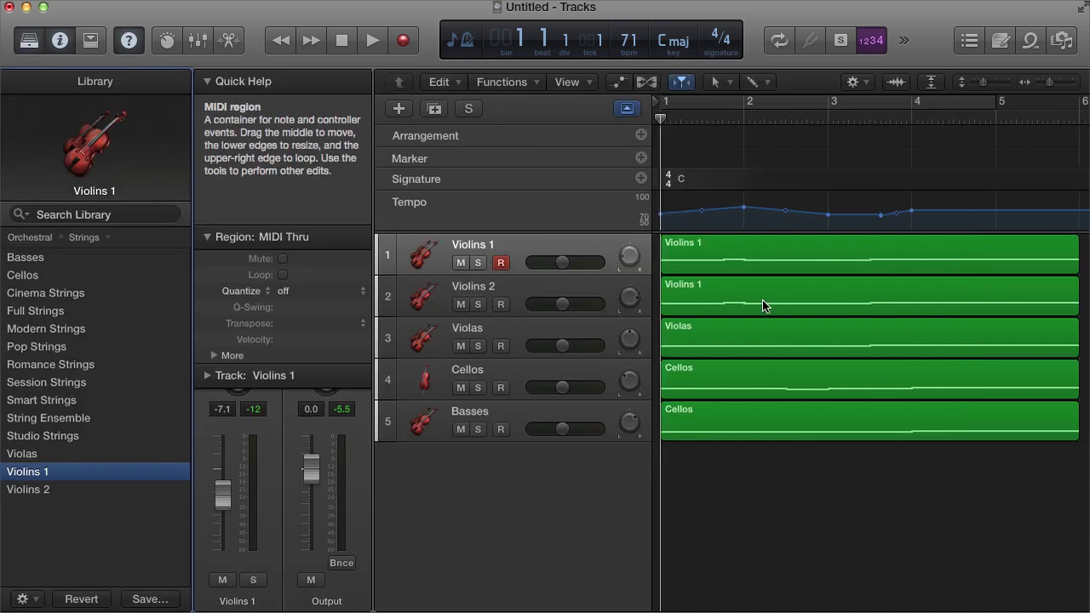
left_click_drag(1048, 82, 1053, 82)
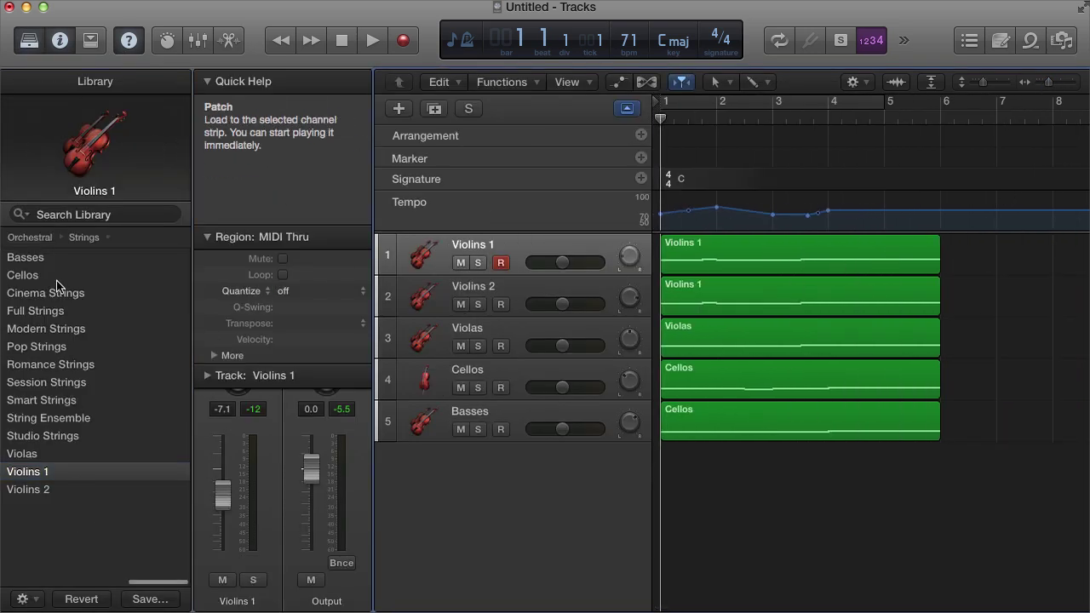
Browse the Library's Orchestral strings patches and select the Violins 1 track.
scroll(61, 289, "left", 5)
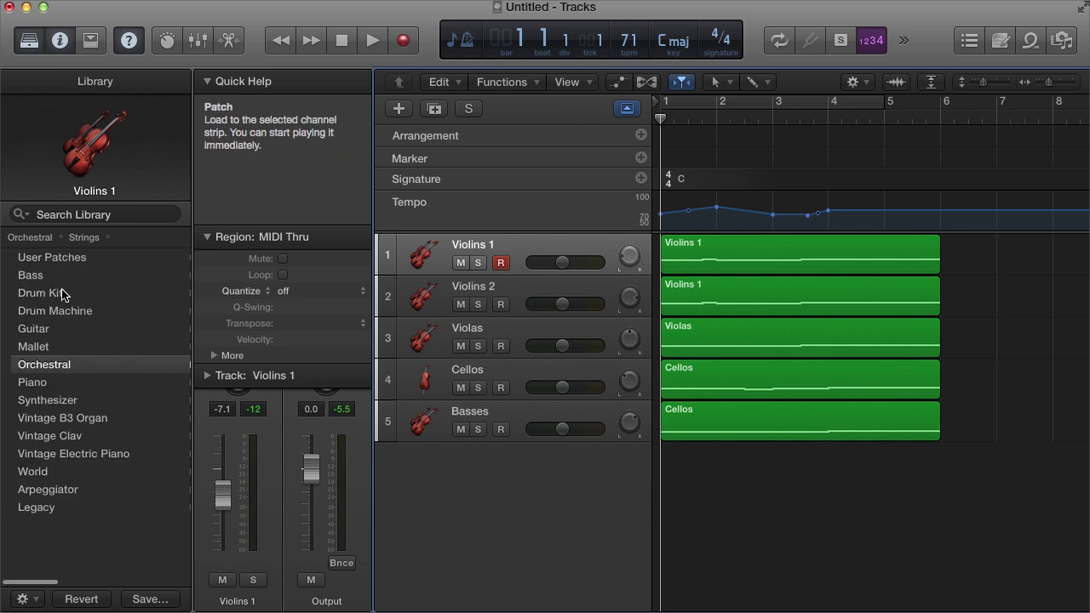
left_click(69, 363)
left_click(69, 362)
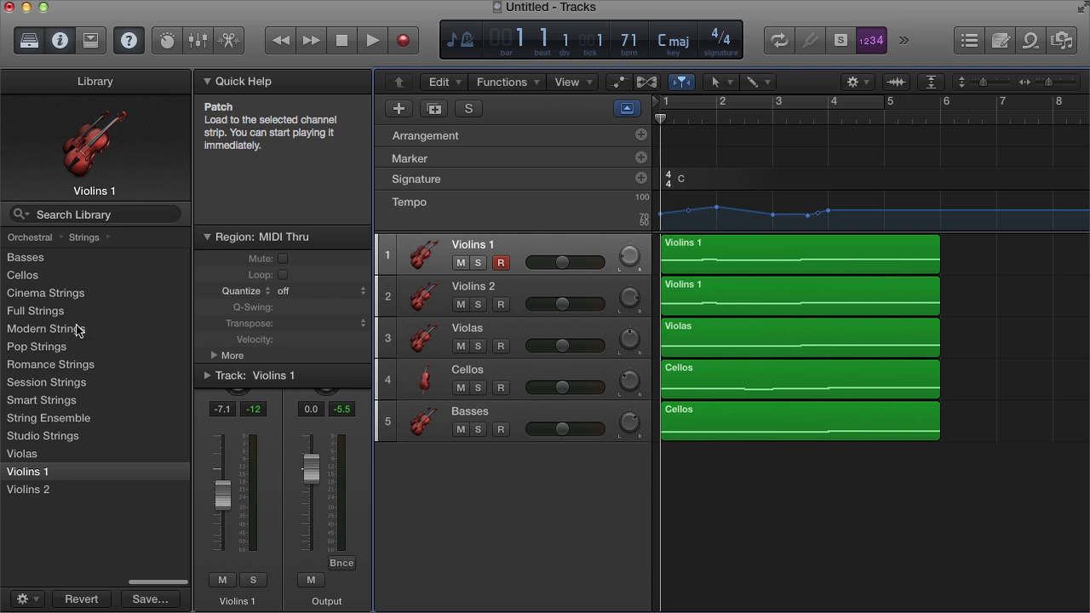
left_click(557, 244)
left_click(965, 301)
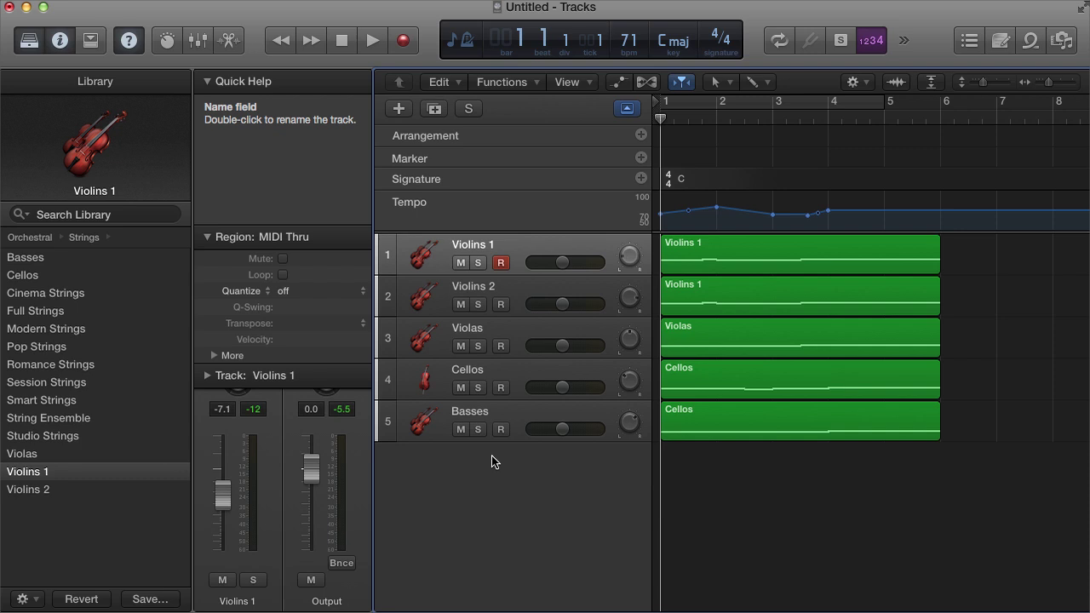
Create one new software instrument track below Violins 1, keeping the current project open.
key("z")
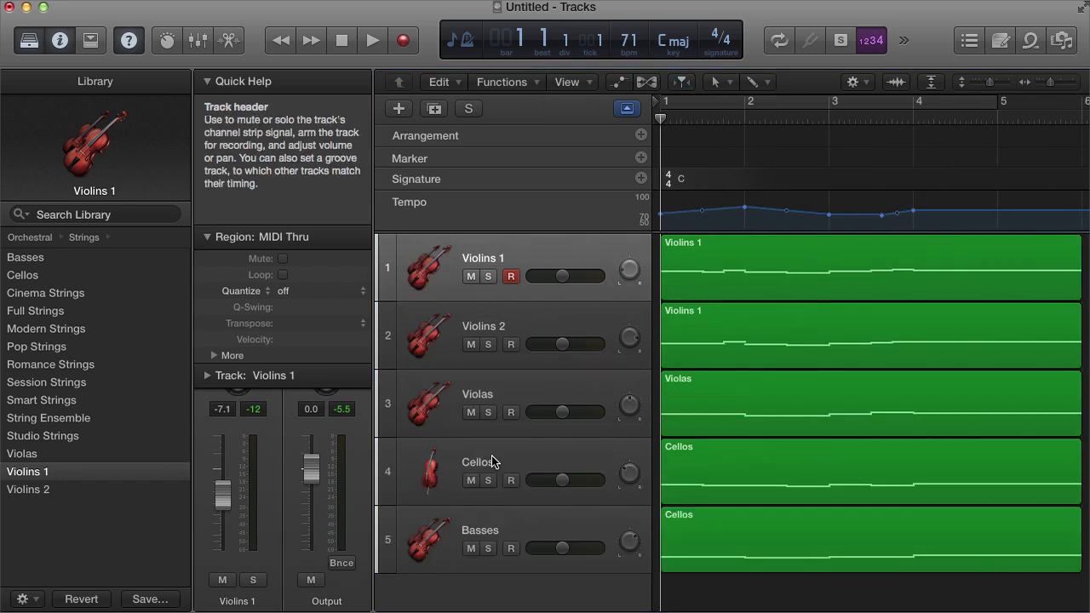
key("super+n")
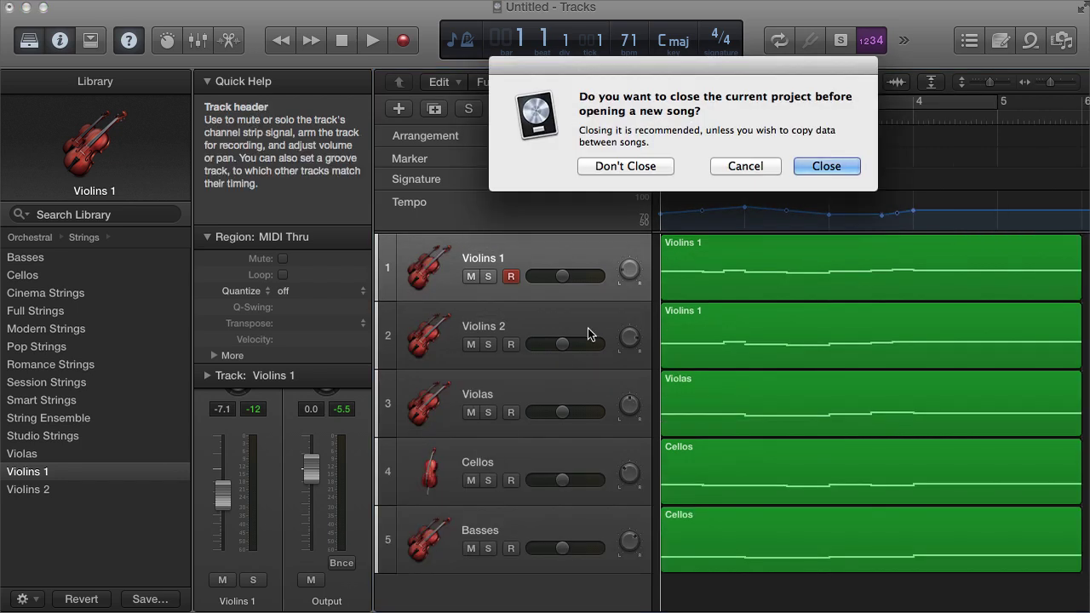
left_click(741, 167)
key("alt+super+n")
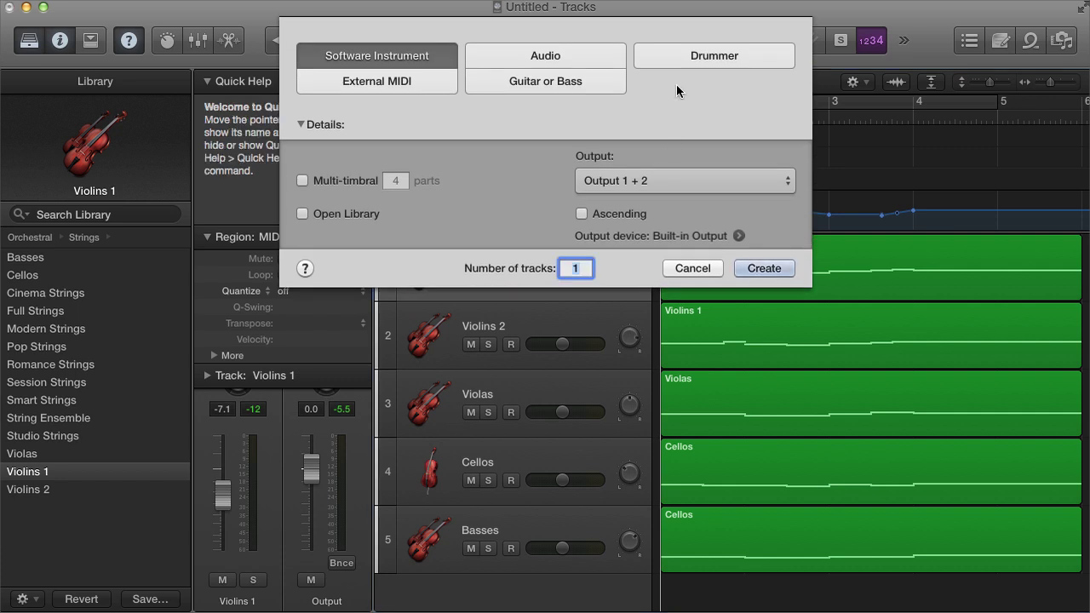
left_click(752, 272)
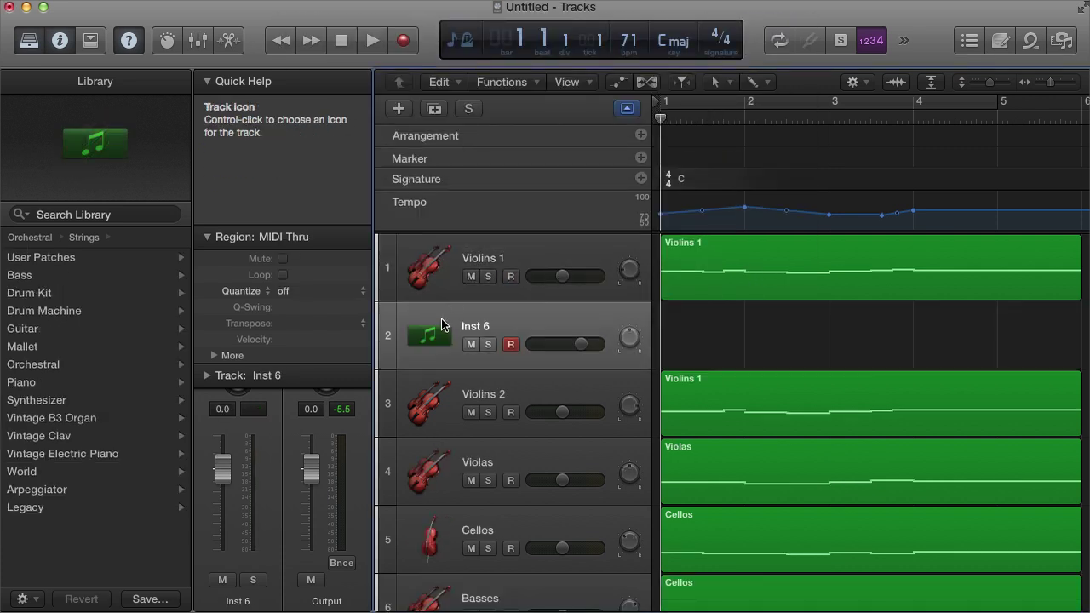
Load the Violins 1 patch from the Orchestral Strings category onto the new track.
left_click(42, 367)
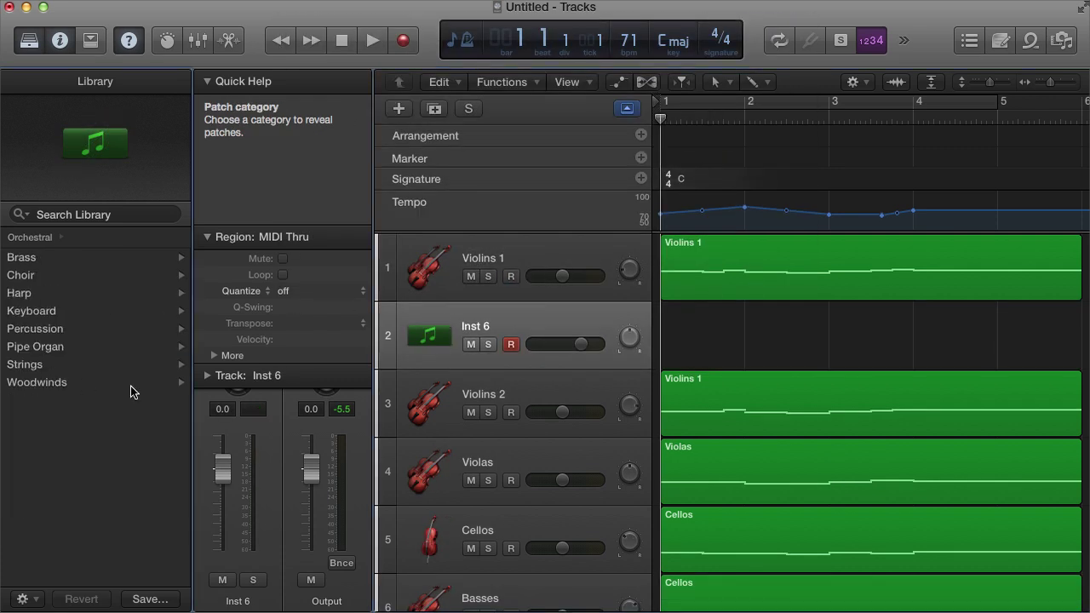
left_click(51, 367)
left_click(49, 471)
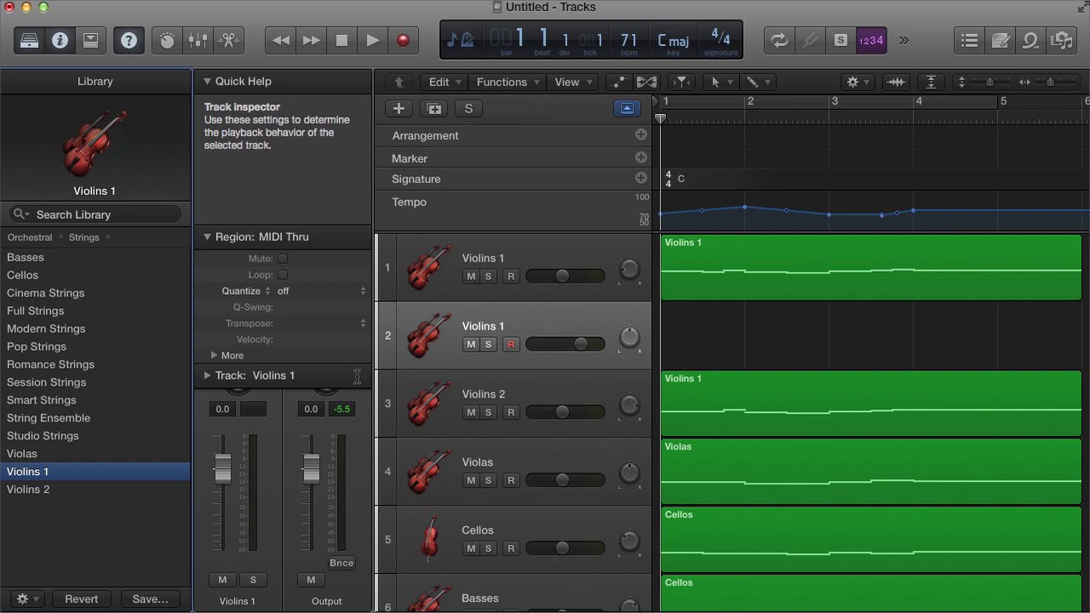
Collapse Quick Help and the Region inspector, and set the new track's Bus 1 and Bus 2 sends to No Send.
left_click(208, 237)
left_click(208, 82)
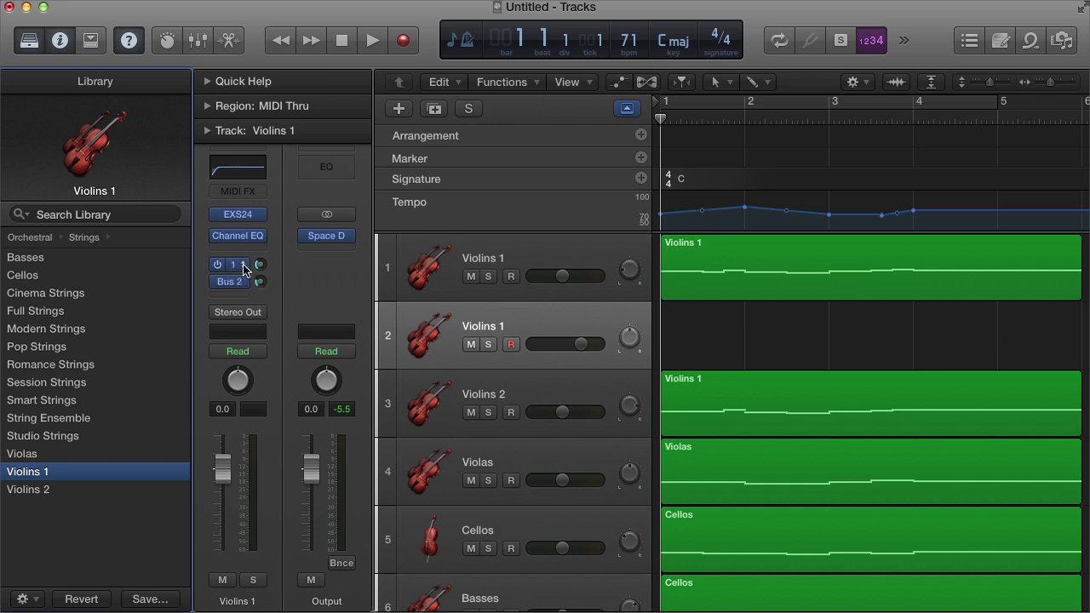
left_click(243, 270)
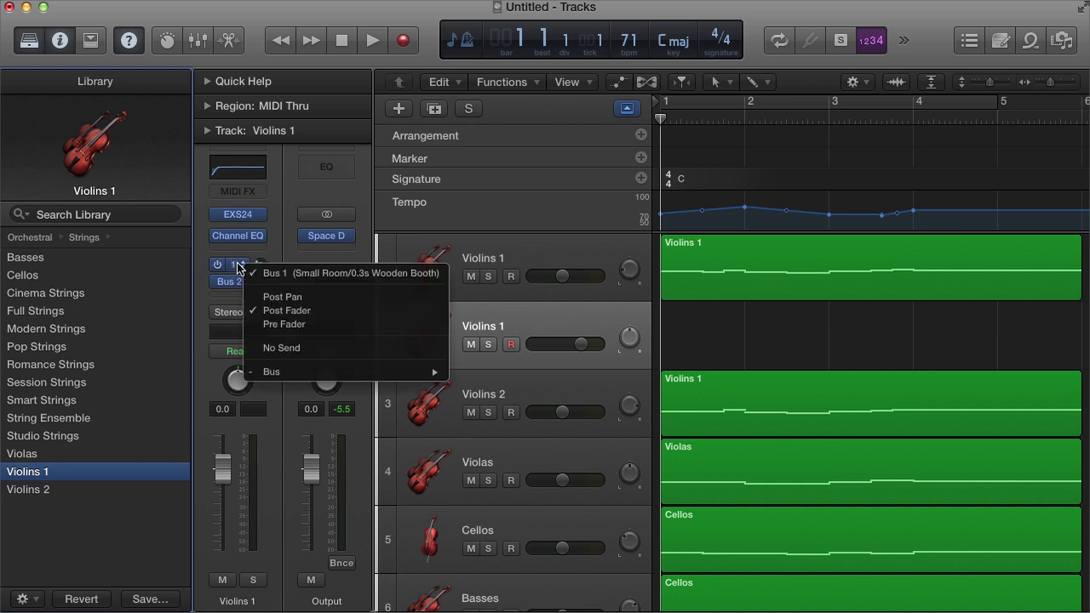
left_click(267, 348)
left_click(241, 290)
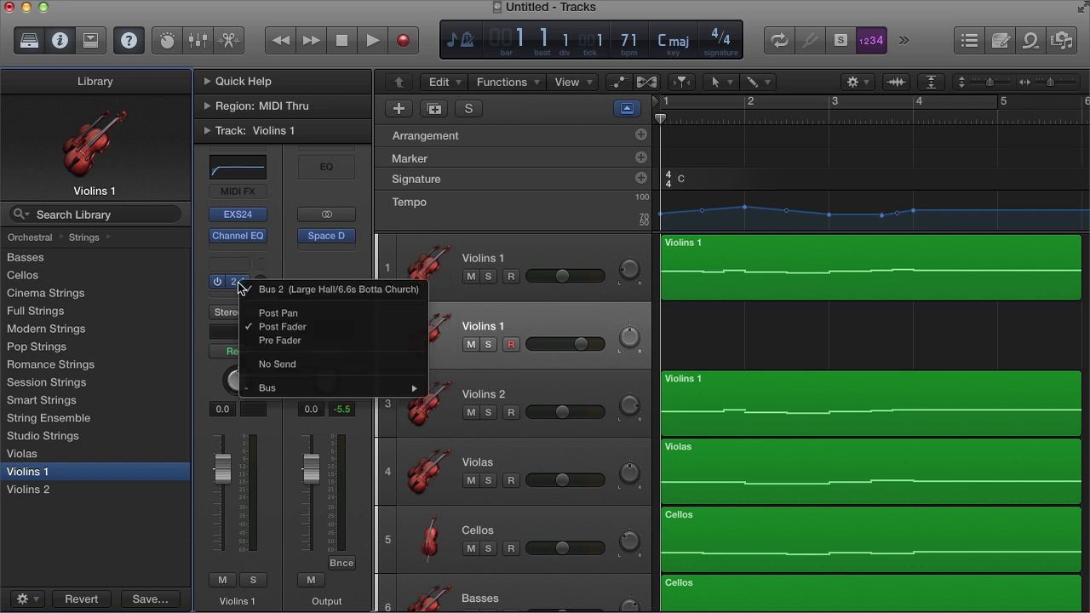
left_click(280, 360)
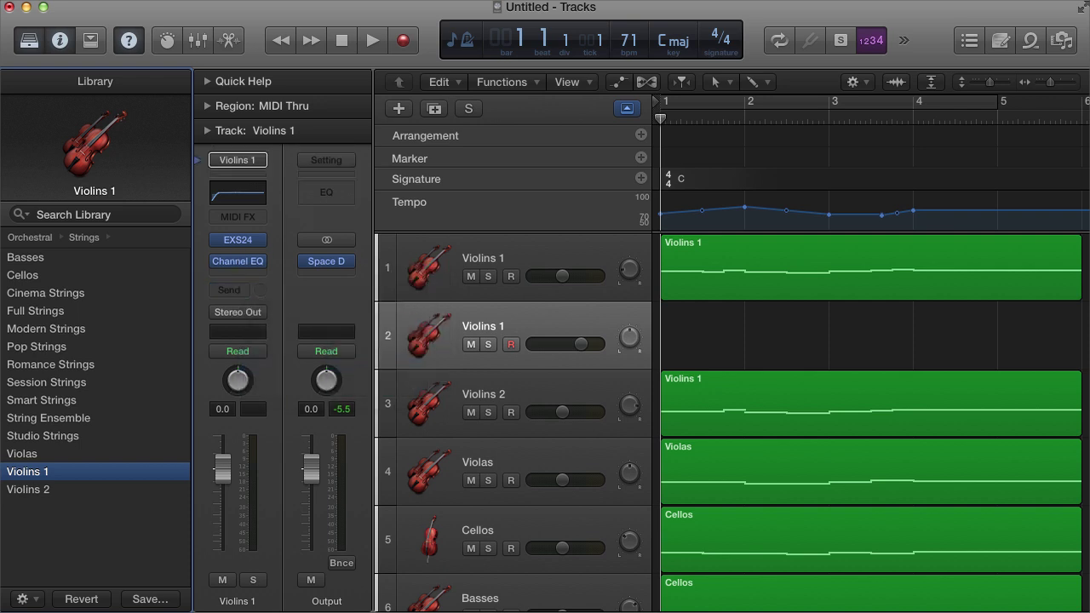
Open the Mixer in a separate window and reposition it so that its title bar is fully visible.
left_click(350, 0)
mouse_move(434, 0)
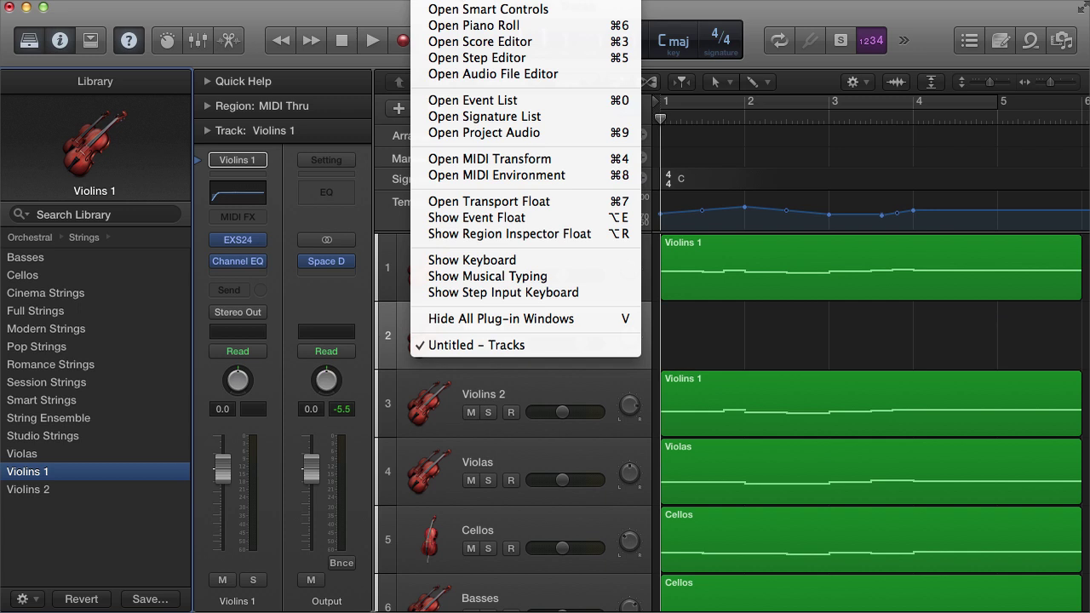
left_click(457, 0)
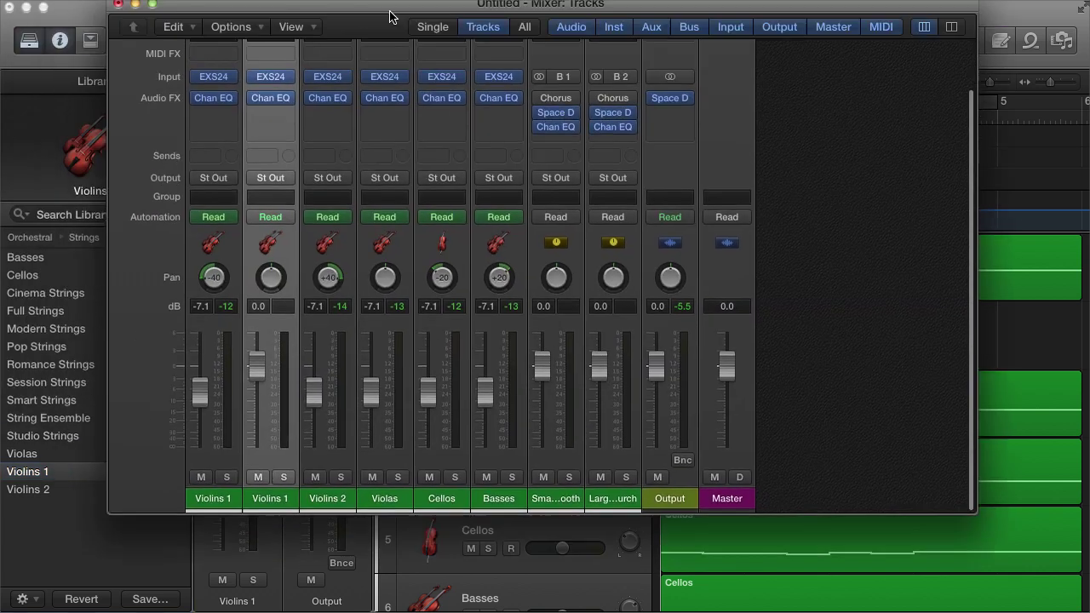
left_click_drag(390, 17, 401, 75)
scroll(823, 233, "up", 3)
scroll(569, 494, "down", 3)
Delete the Small Room aux channel strip fed by Bus 1 and close the Mixer.
left_click(566, 518)
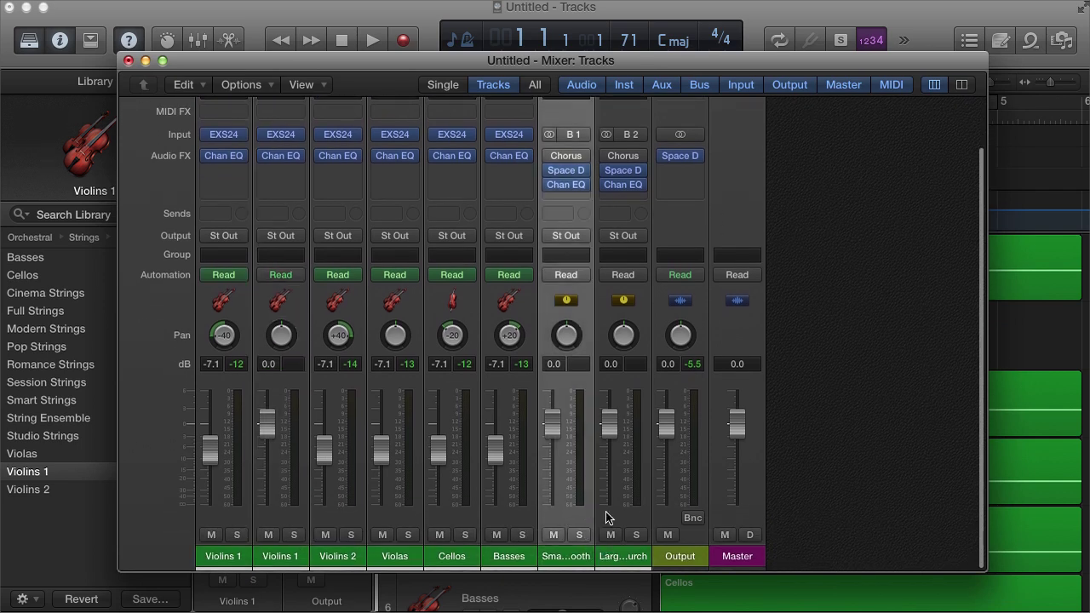
scroll(579, 173, "up", 3)
scroll(579, 173, "down", 1)
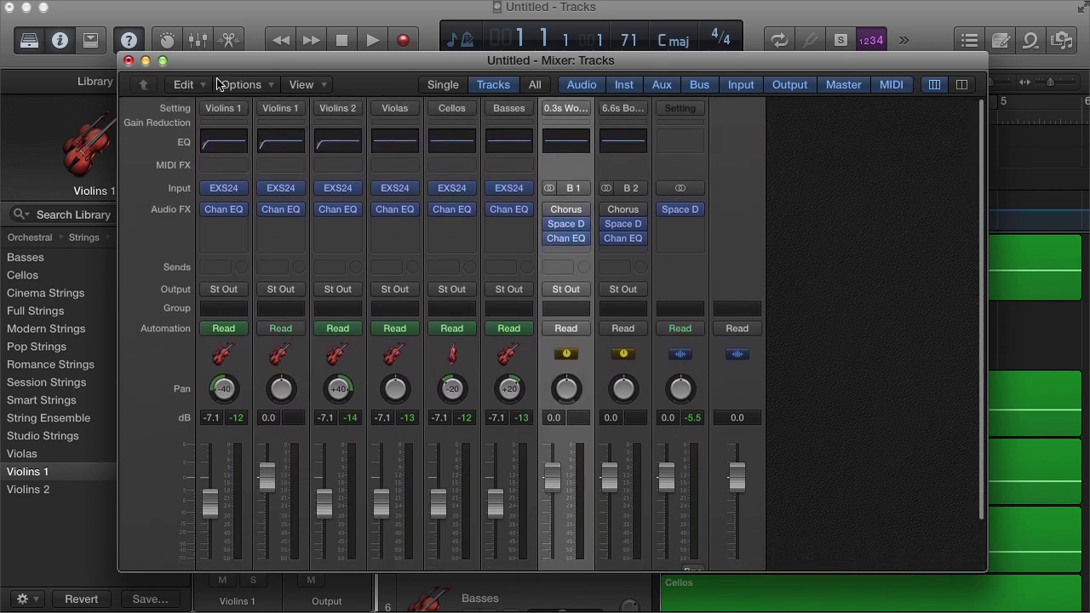
left_click(184, 84)
left_click(203, 209)
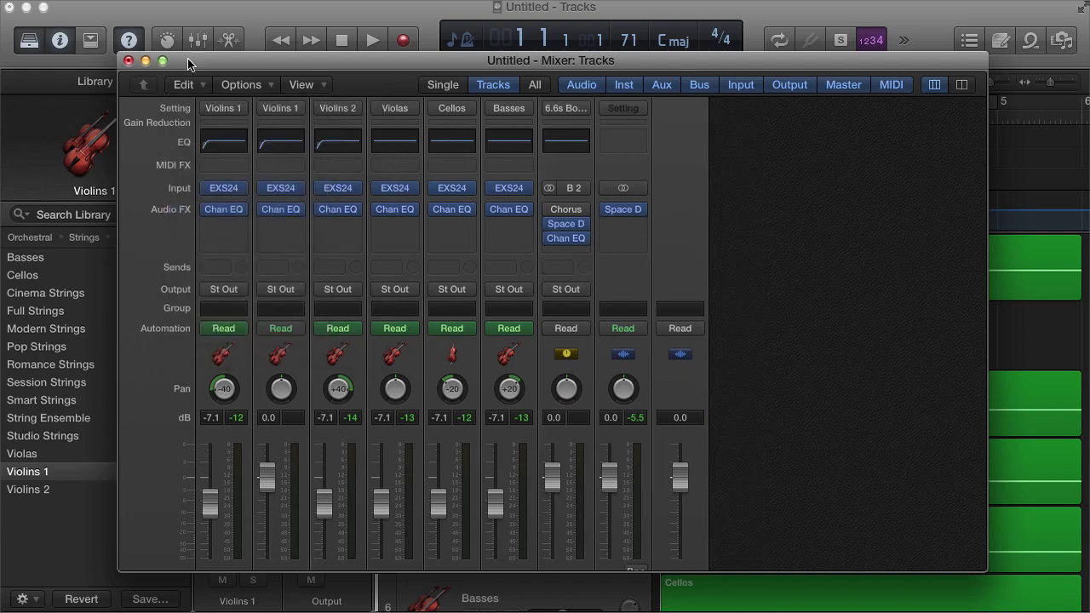
left_click(128, 60)
Delete the extra empty Violins 1 track.
scroll(768, 320, "right", 2)
key("Return")
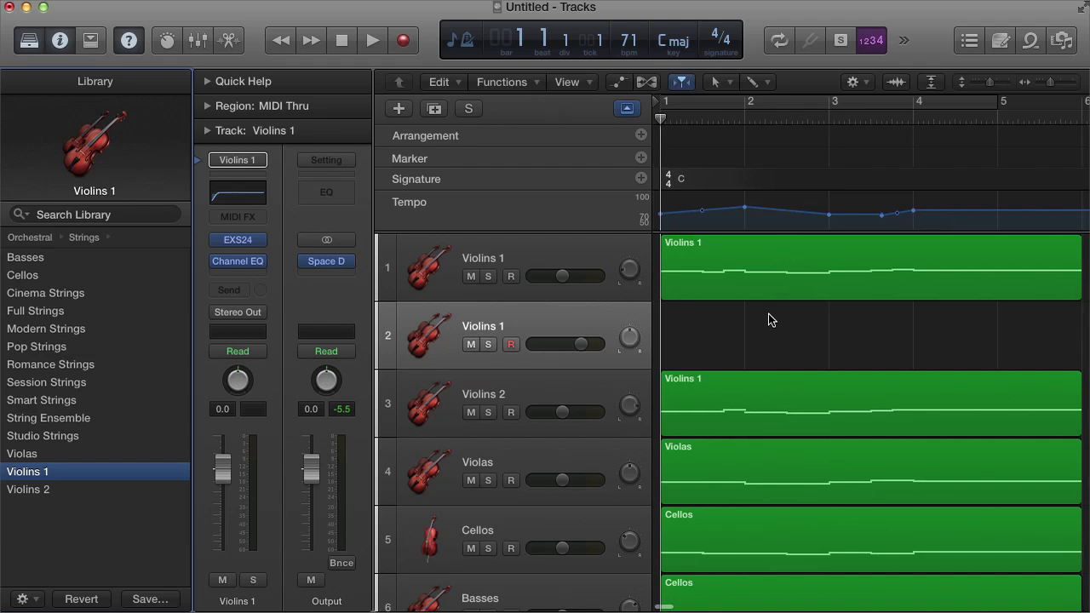
scroll(715, 307, "down", 1)
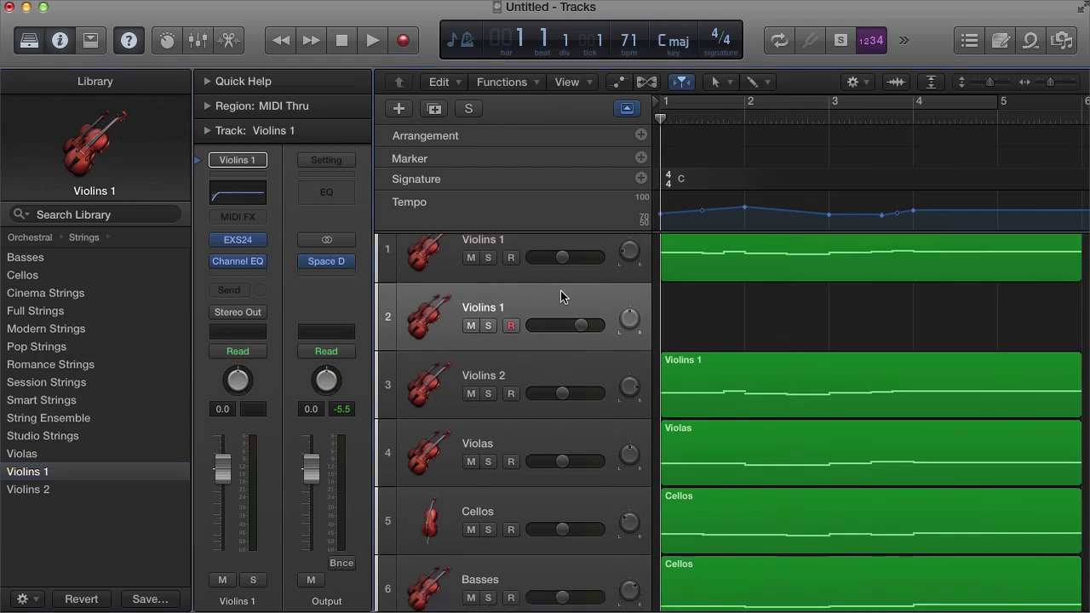
key("super+BackSpace")
left_click(723, 594)
scroll(748, 400, "left", 2)
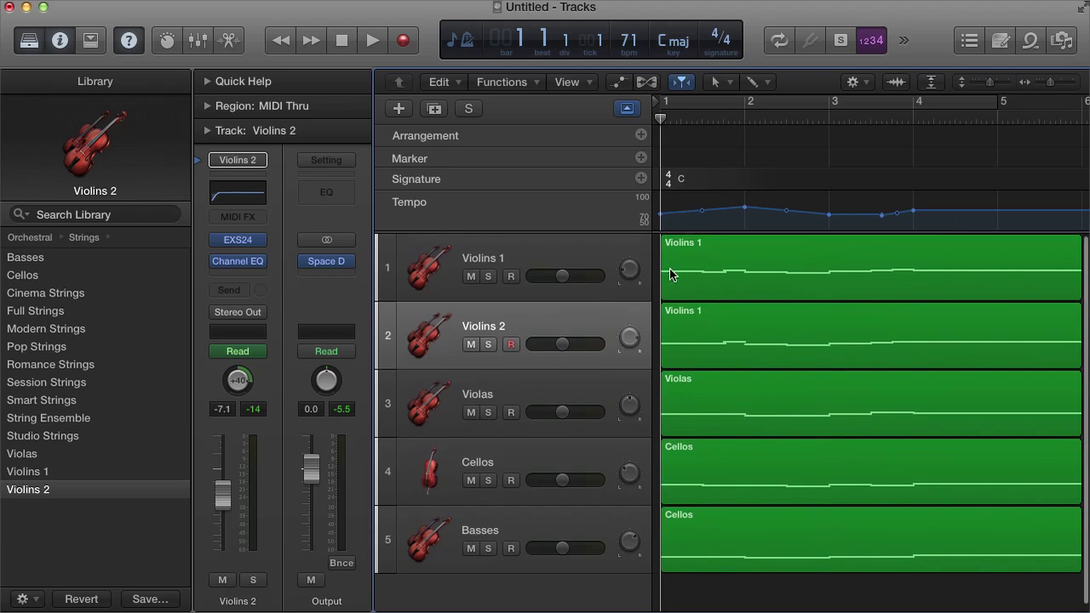
Select the Violins 1 track and check the pan settings of the Violins 2, Cellos and Basses tracks.
left_click(585, 253)
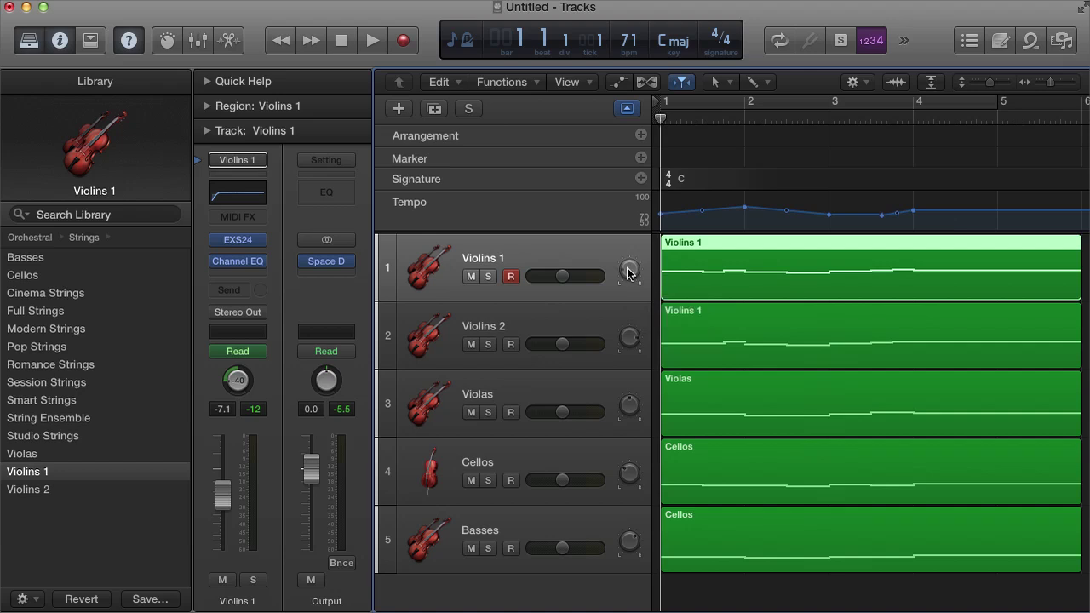
left_click(630, 339)
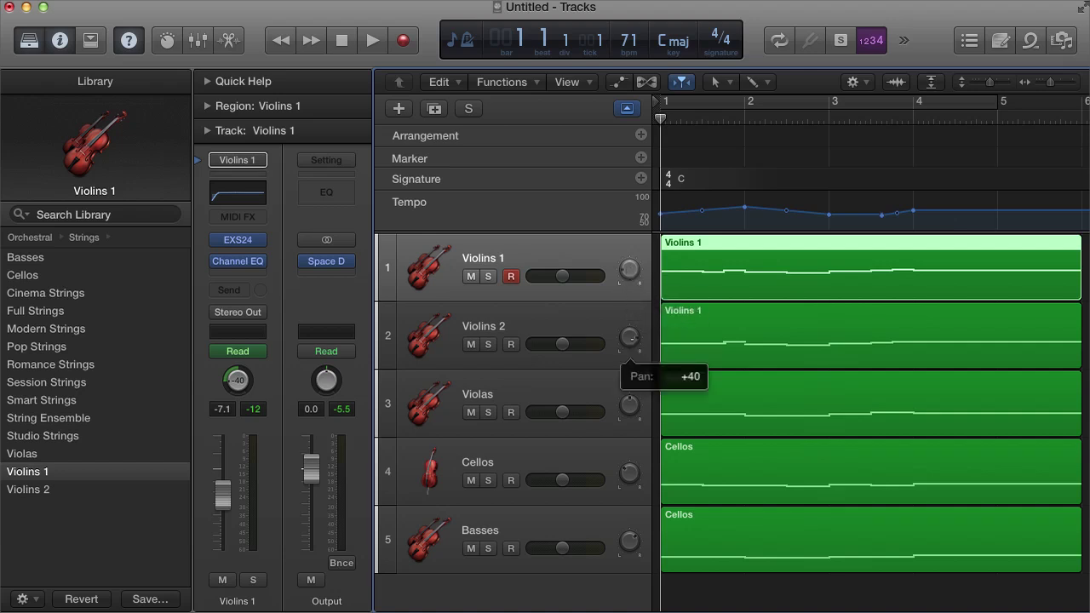
left_click_drag(629, 474, 629, 487)
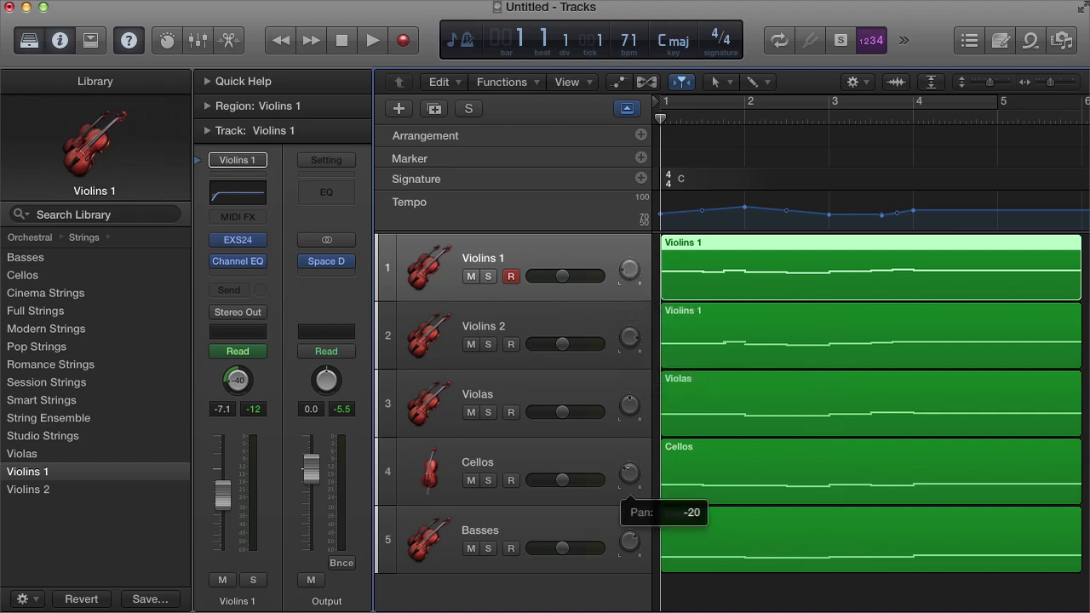
left_click(629, 545)
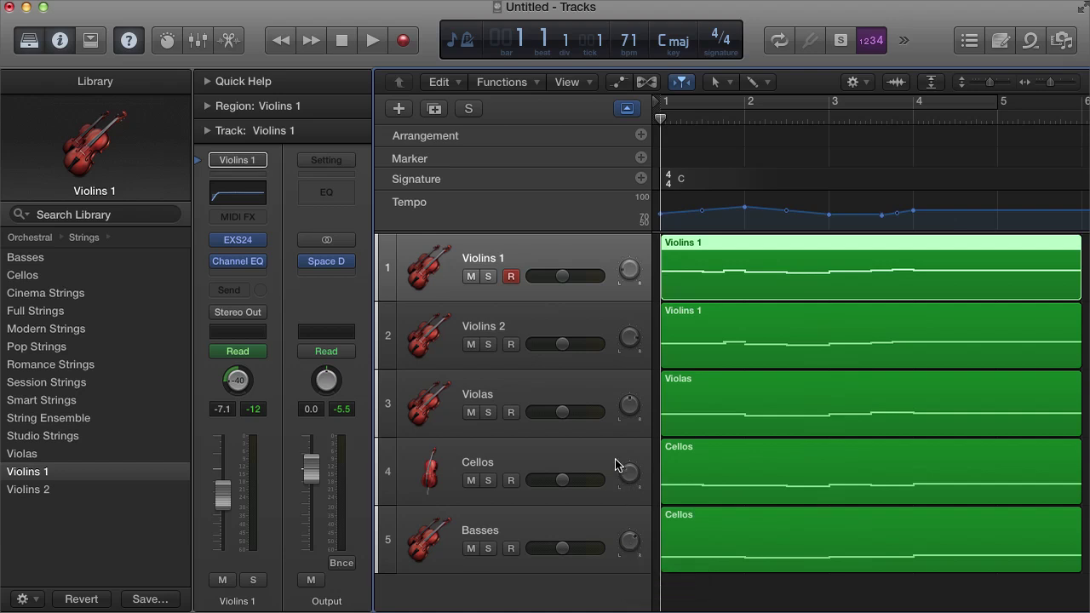
scroll(689, 253, "right", 2)
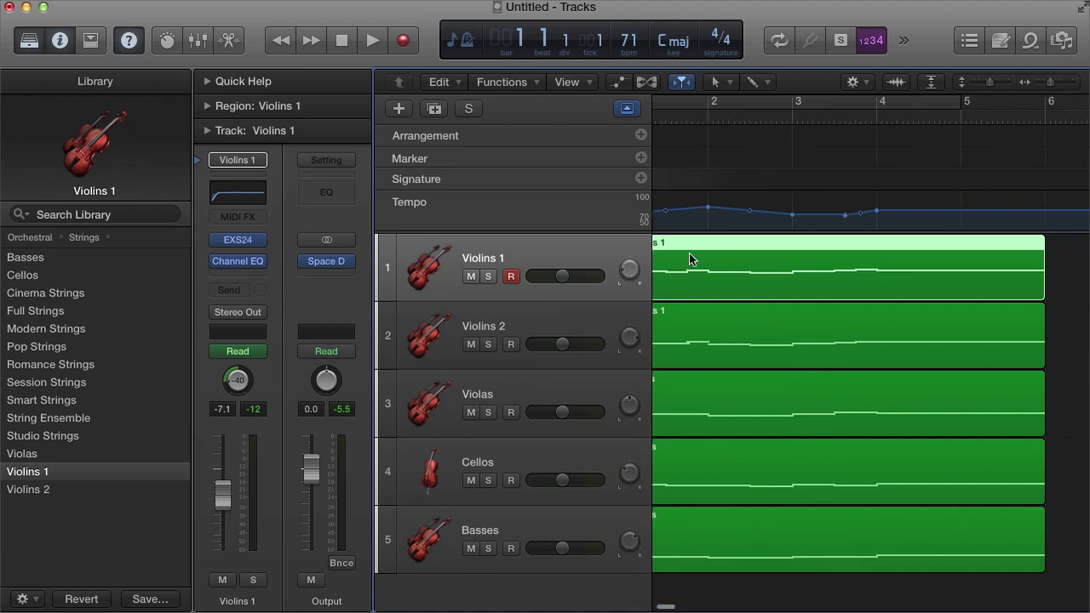
scroll(689, 252, "left", 2)
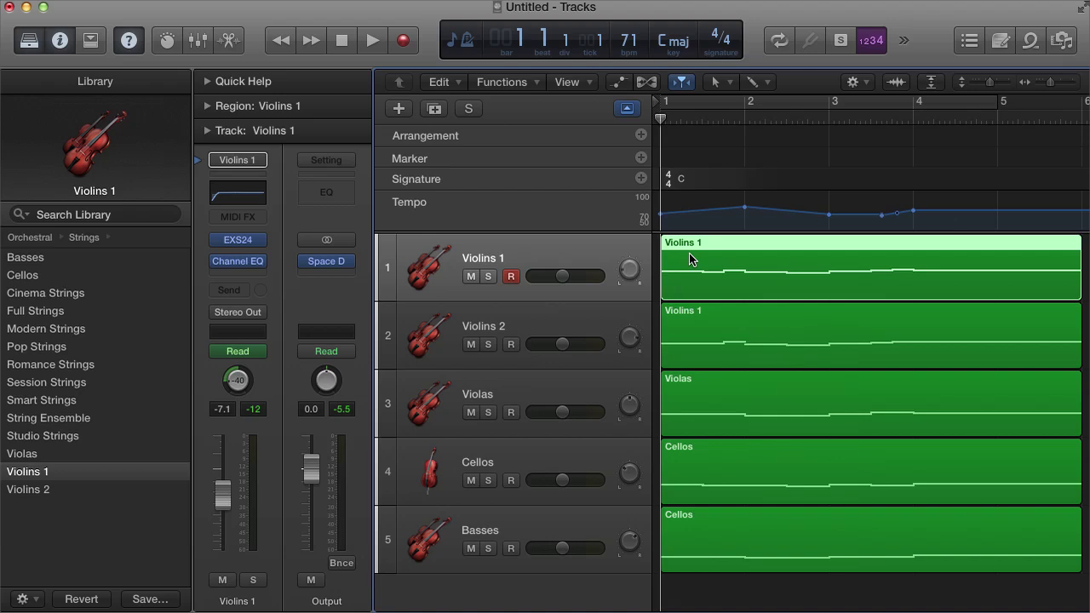
Solo the Violins 1 and Violins 2 tracks, listen to them together, and take both out of solo.
left_click(488, 276)
left_click(488, 344)
key("space")
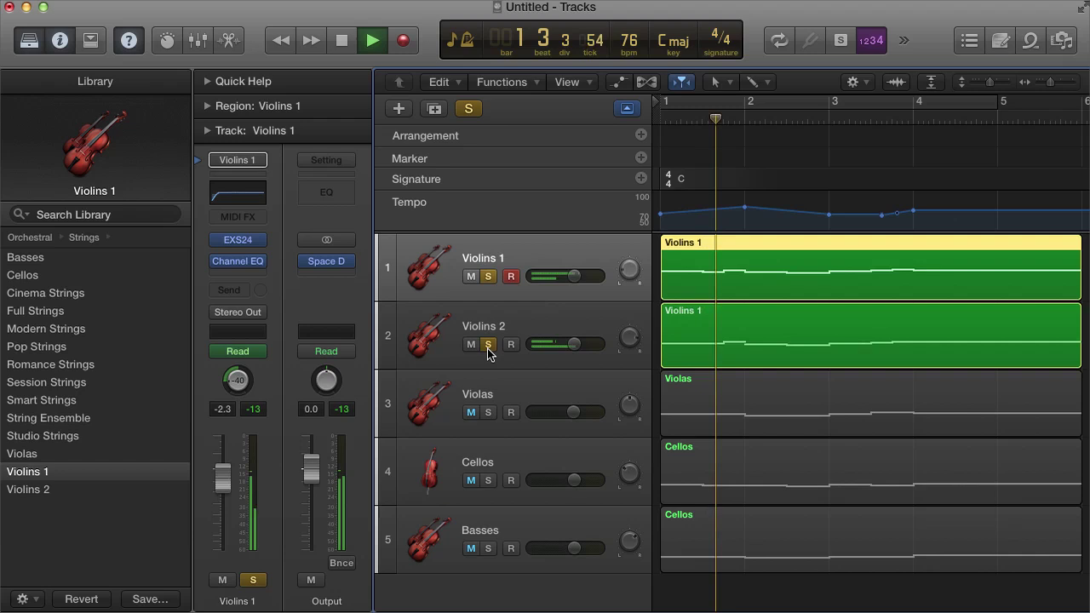
key("space")
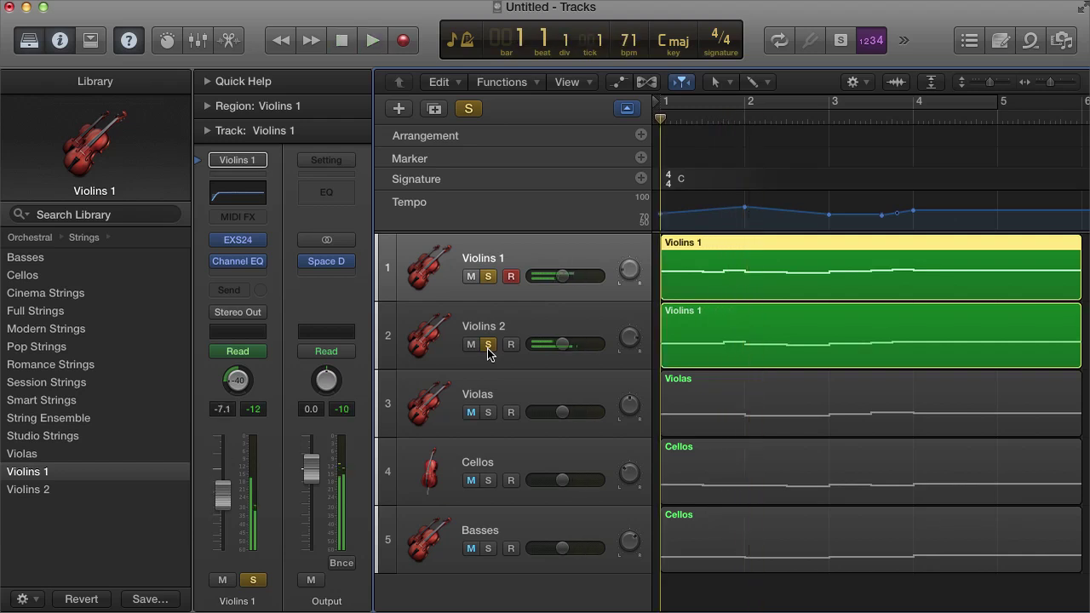
left_click(489, 346)
left_click(489, 278)
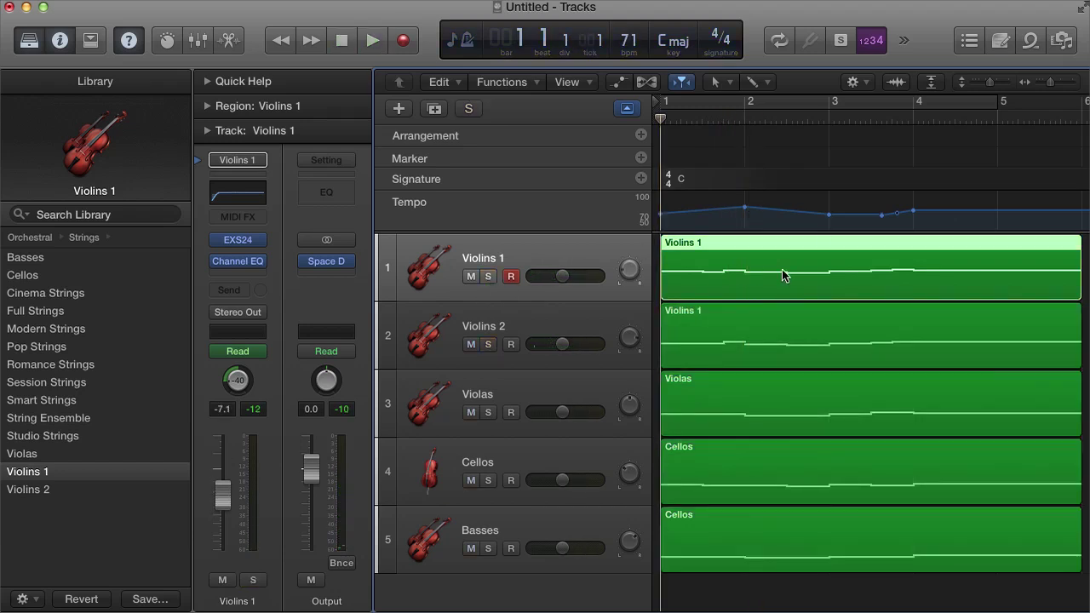
Select the regions of all five string tracks and open them together in the Piano Roll.
scroll(782, 275, "left", 3)
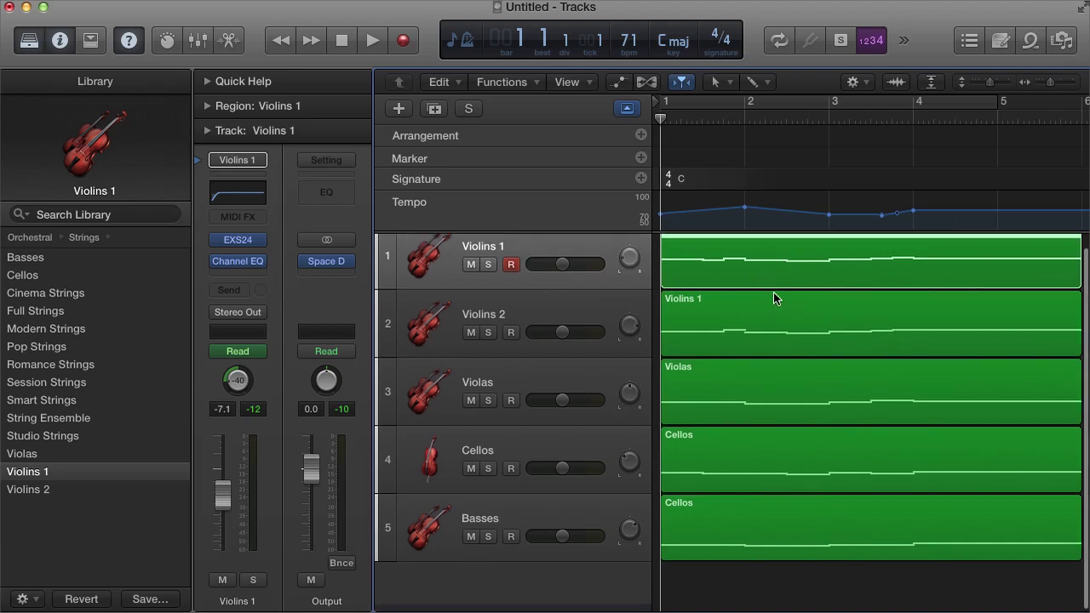
scroll(798, 293, "left", 3)
scroll(799, 296, "right", 3)
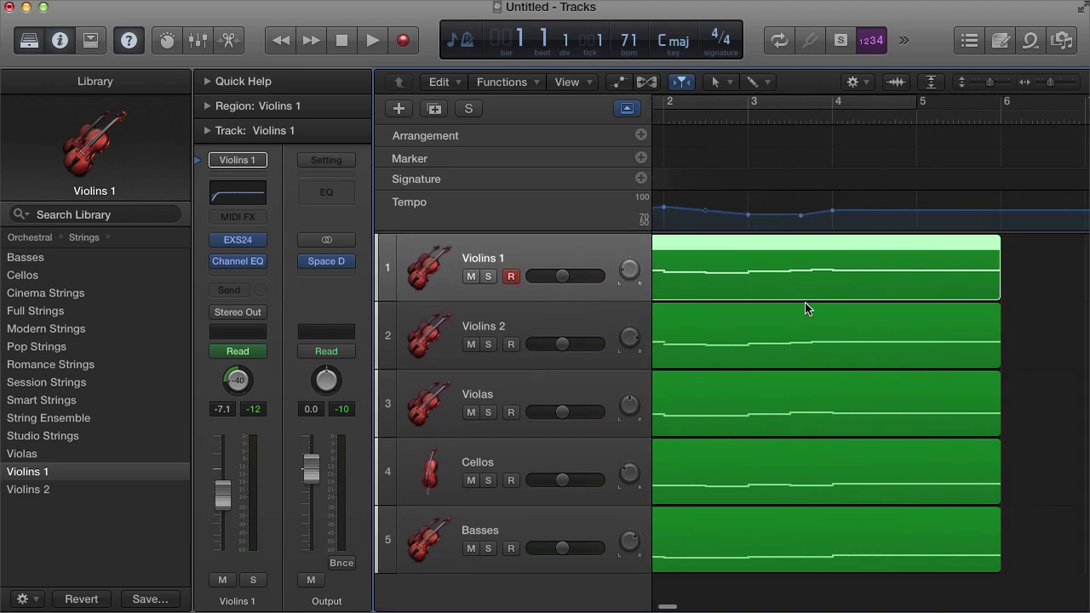
left_click_drag(1075, 549, 739, 280)
scroll(740, 279, "left", 3)
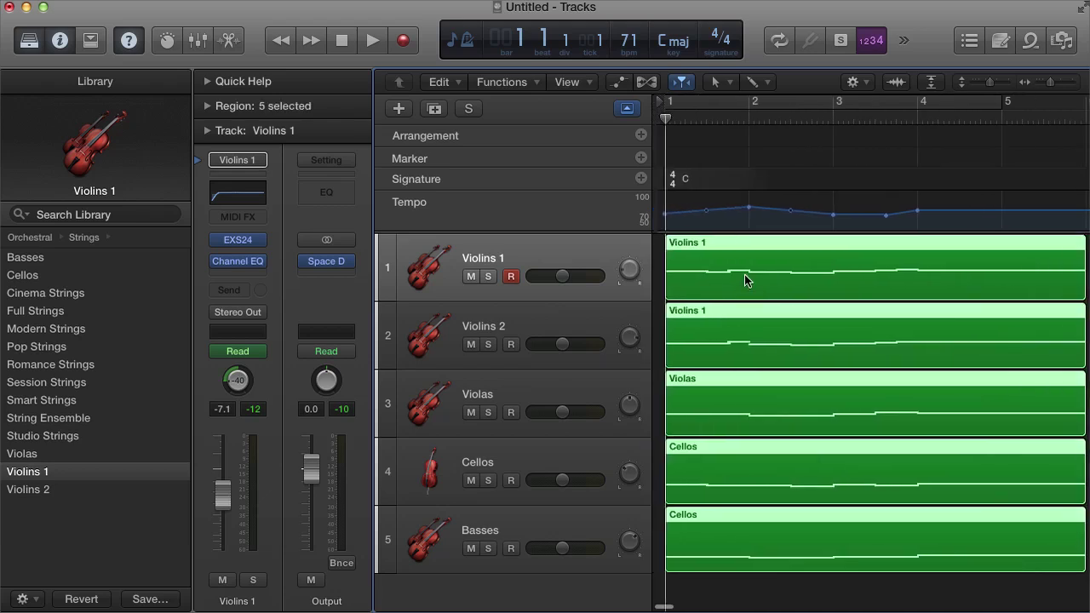
double_click(750, 271)
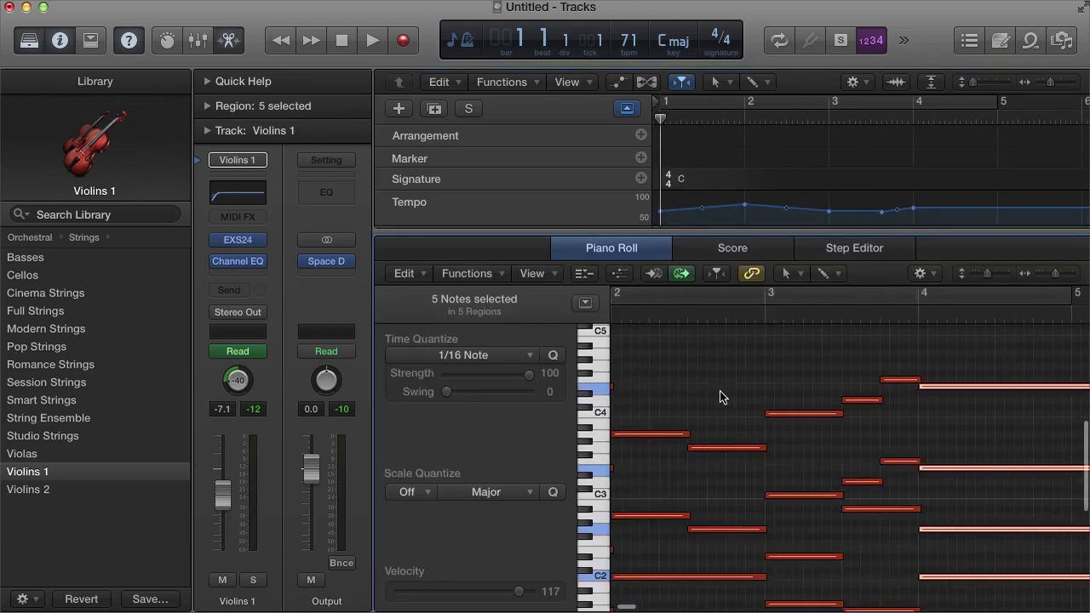
Examine how the notes of the five string parts are voiced and move across bars 1 to 4 in the Piano Roll.
scroll(720, 397, "down", 5)
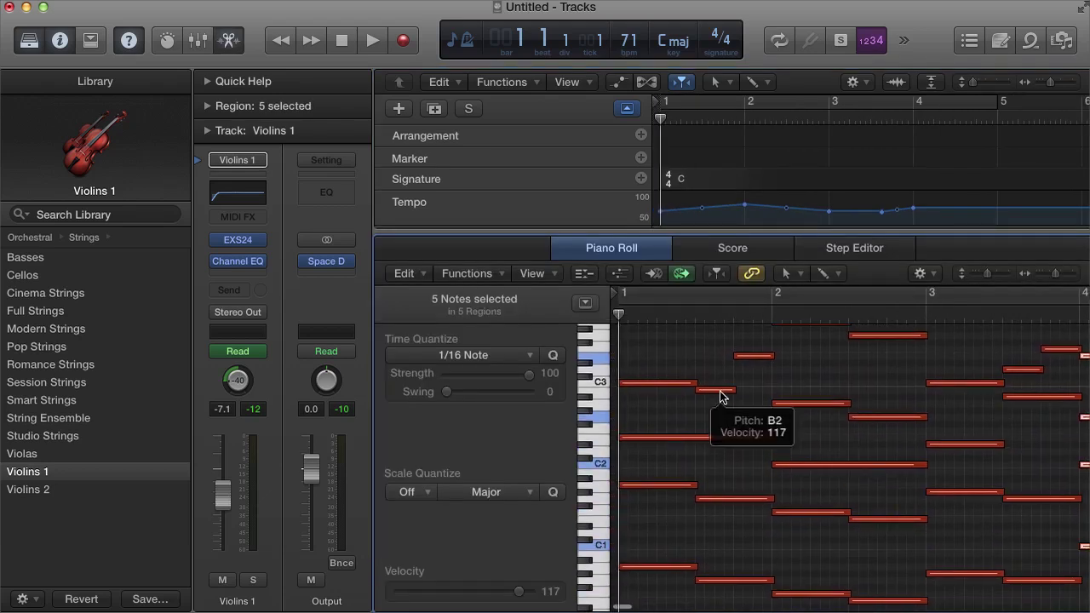
scroll(710, 455, "up", 2)
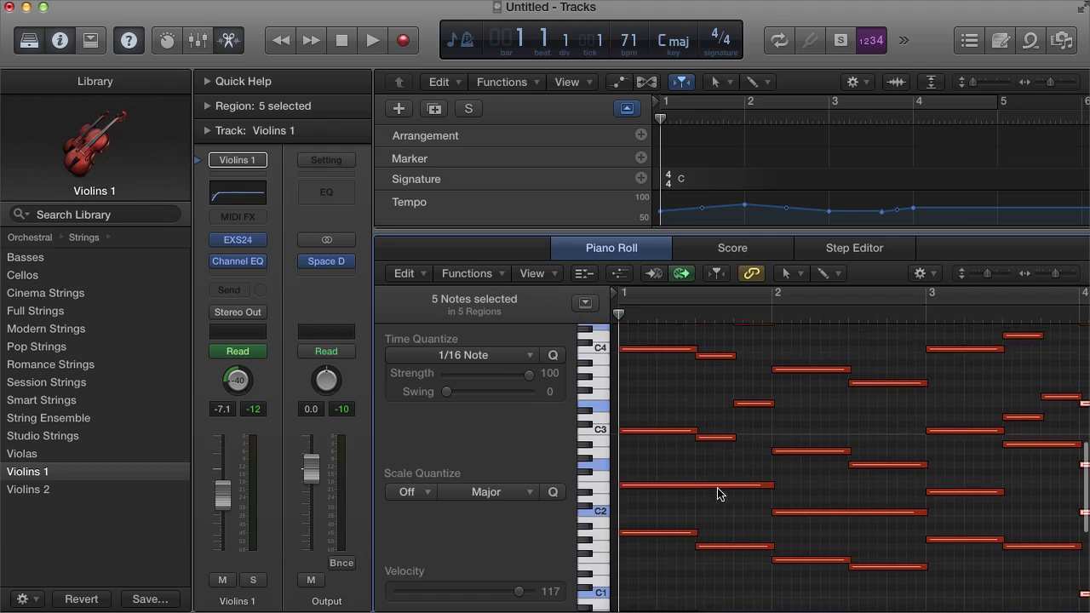
key("k")
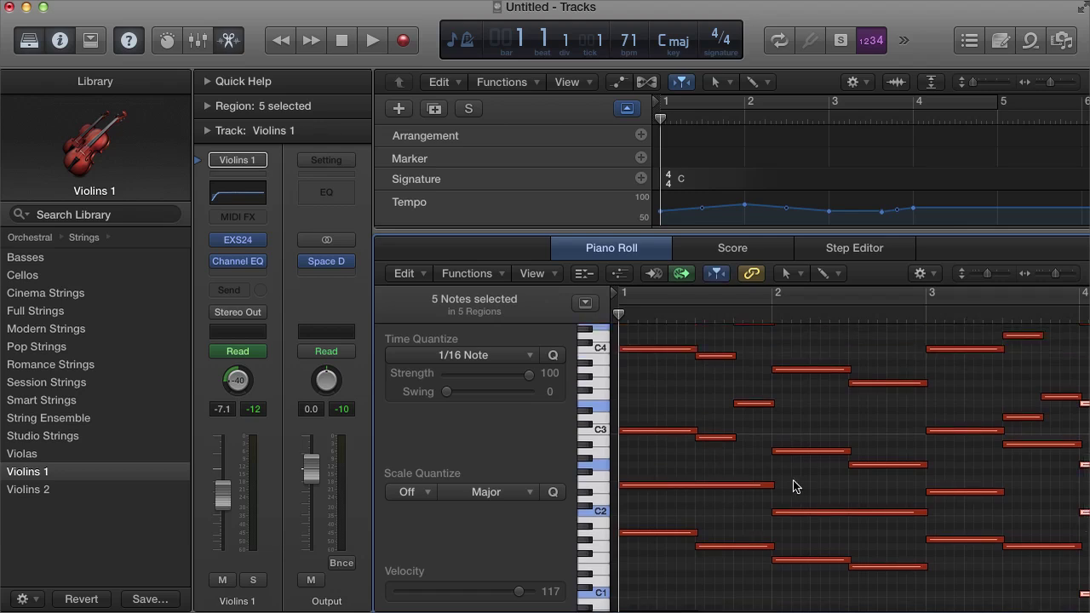
scroll(733, 437, "down", 1)
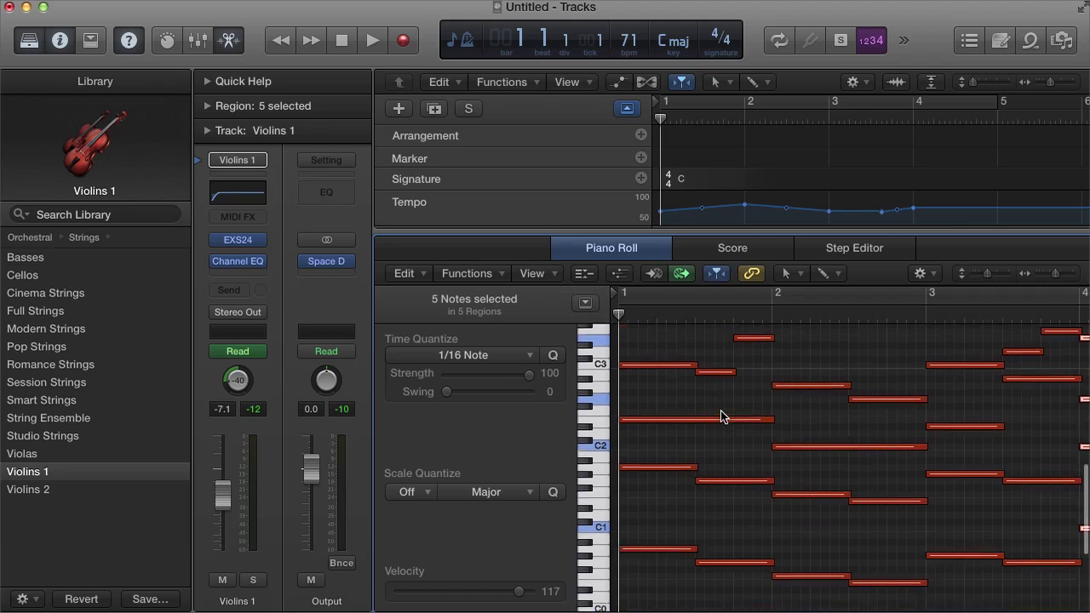
scroll(849, 493, "right", 5)
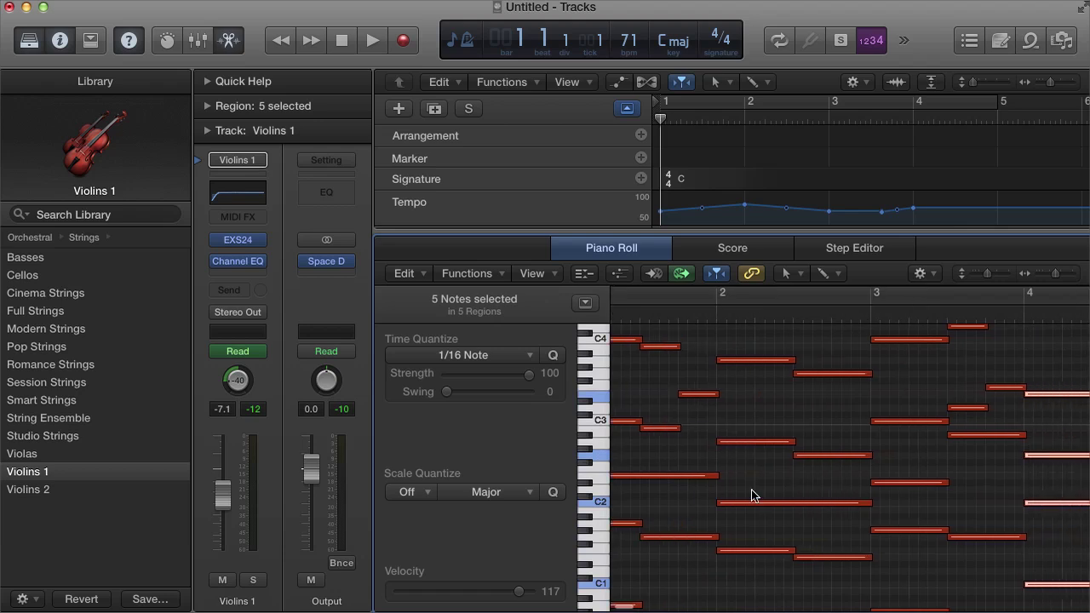
scroll(927, 508, "up", 5)
scroll(926, 509, "right", 2)
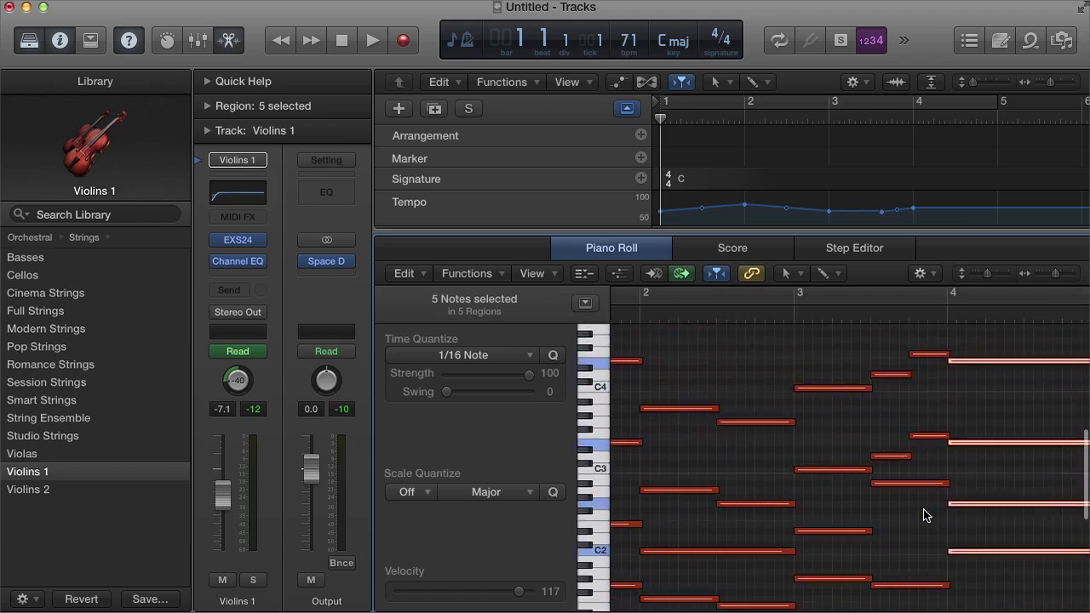
scroll(907, 484, "down", 2)
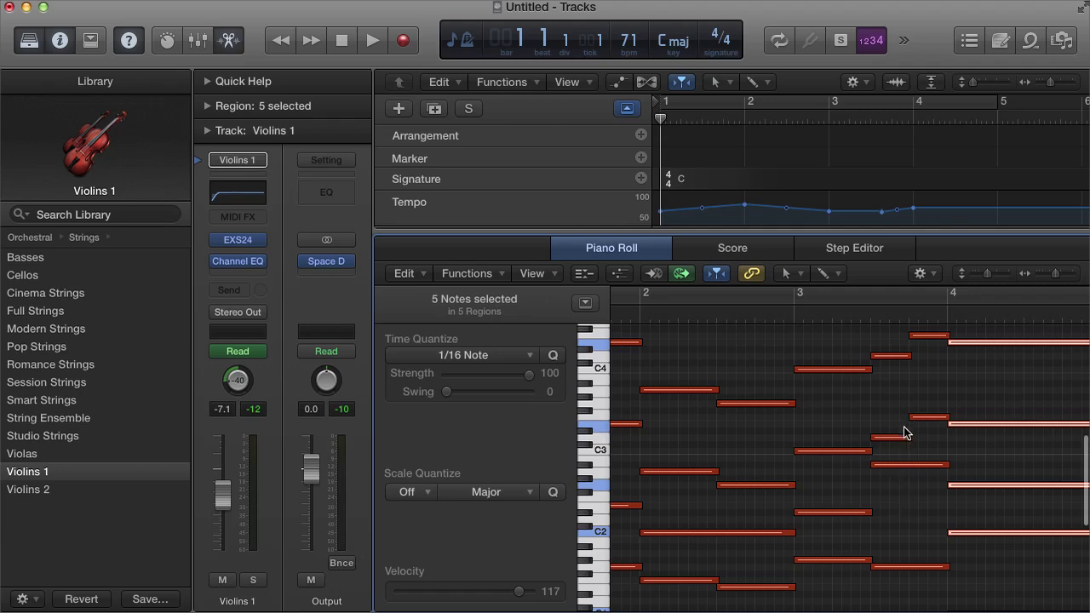
scroll(891, 415, "left", 2)
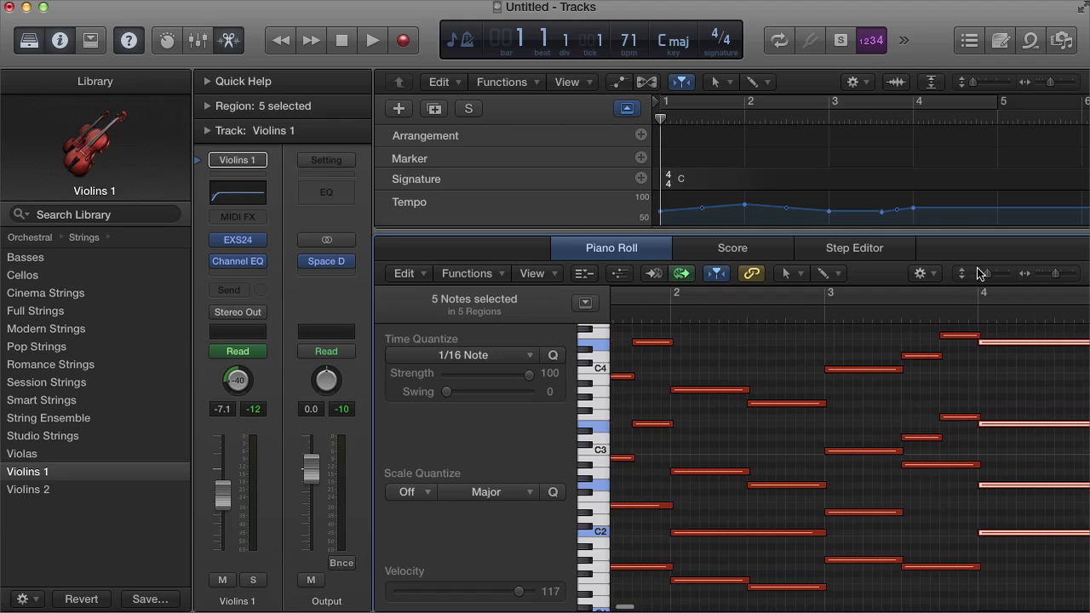
scroll(905, 398, "left", 5)
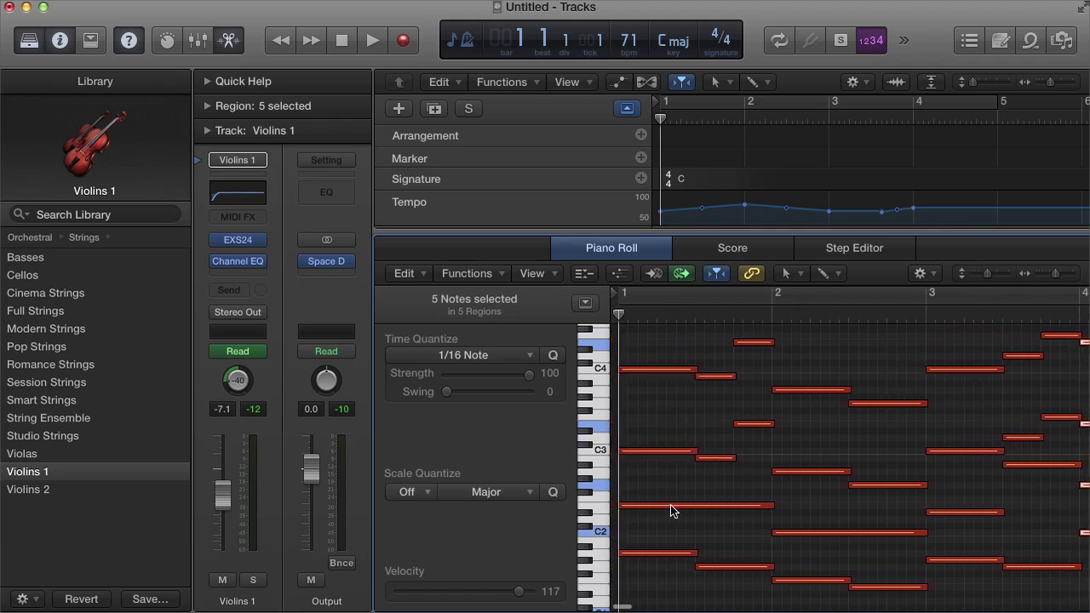
mouse_move(688, 509)
mouse_move(639, 509)
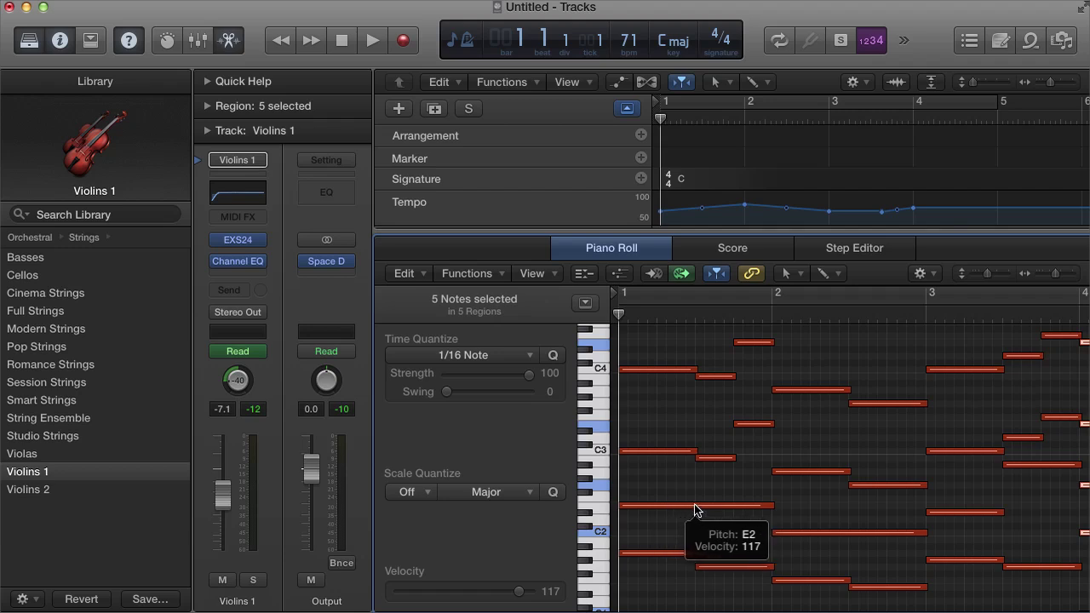
Play the full arrangement while following its notes, and close the Piano Roll with the playhead back at bar 1.
key("space")
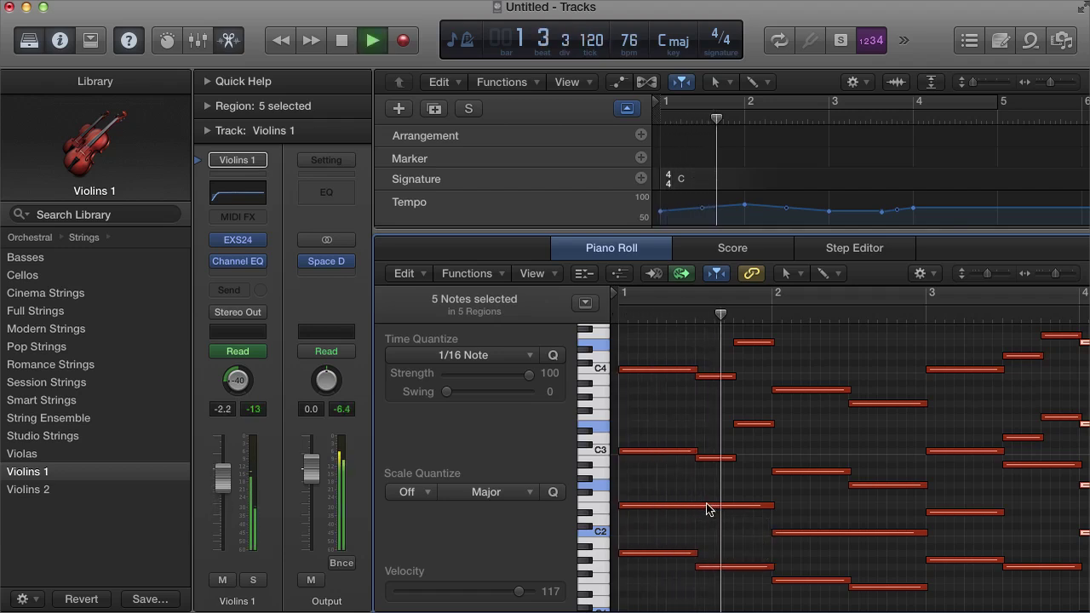
scroll(787, 511, "right", 3)
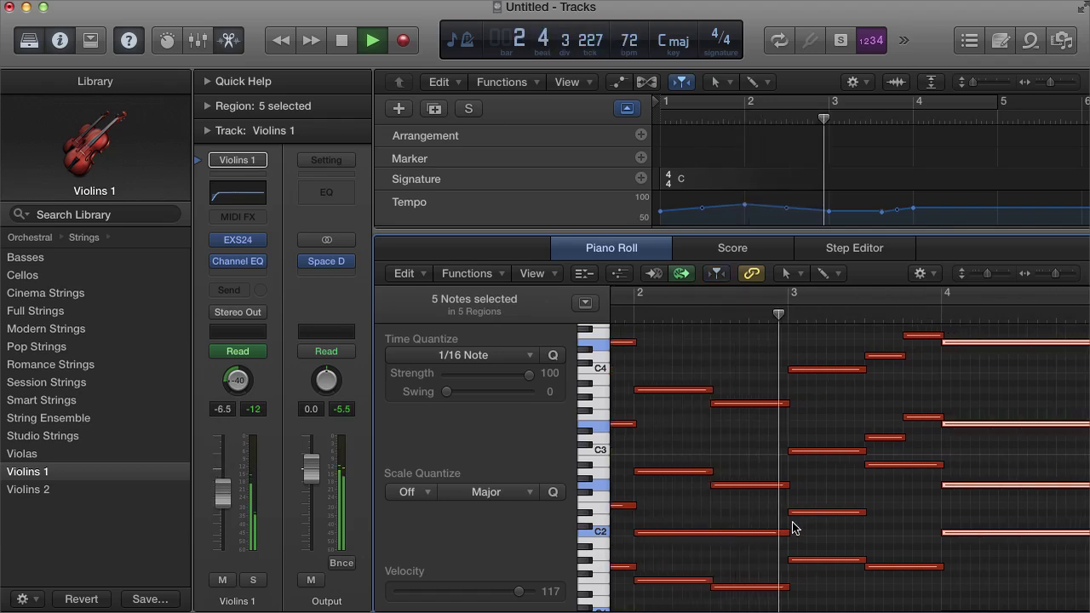
scroll(791, 525, "right", 2)
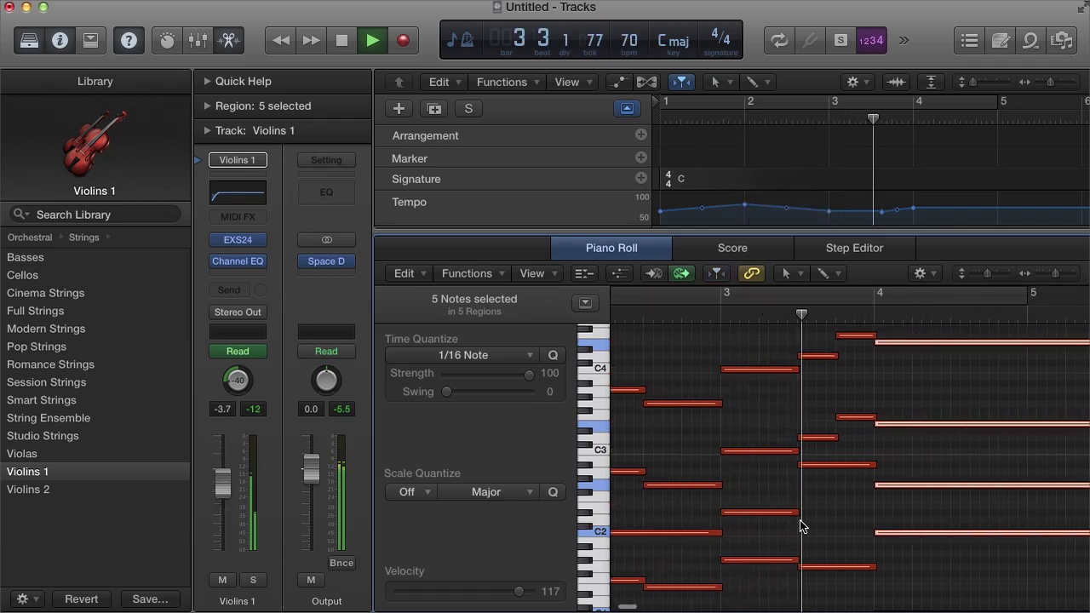
scroll(849, 520, "right", 3)
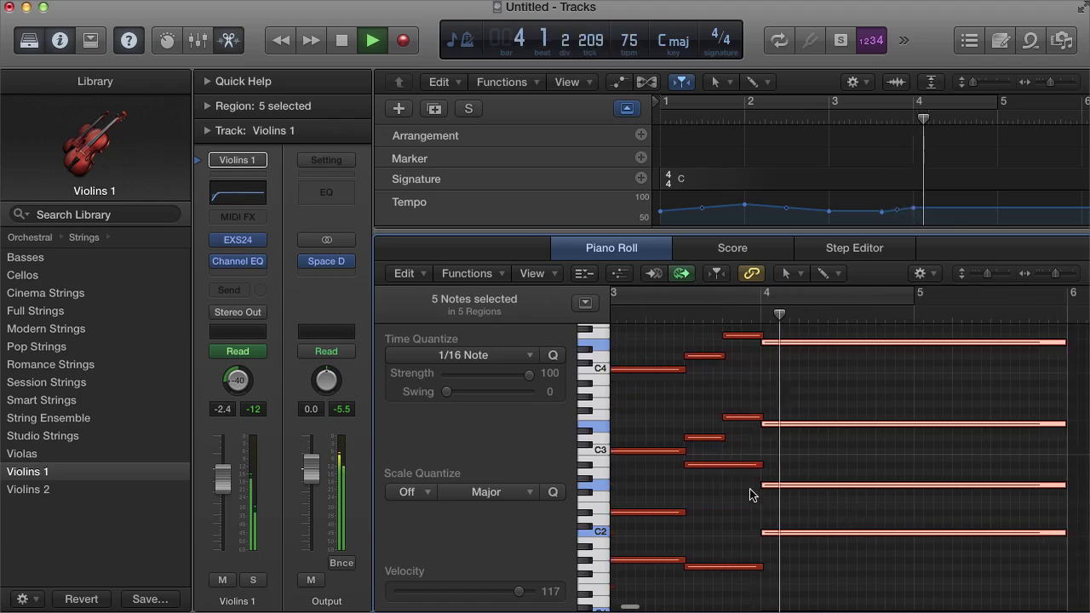
scroll(732, 464, "up", 2)
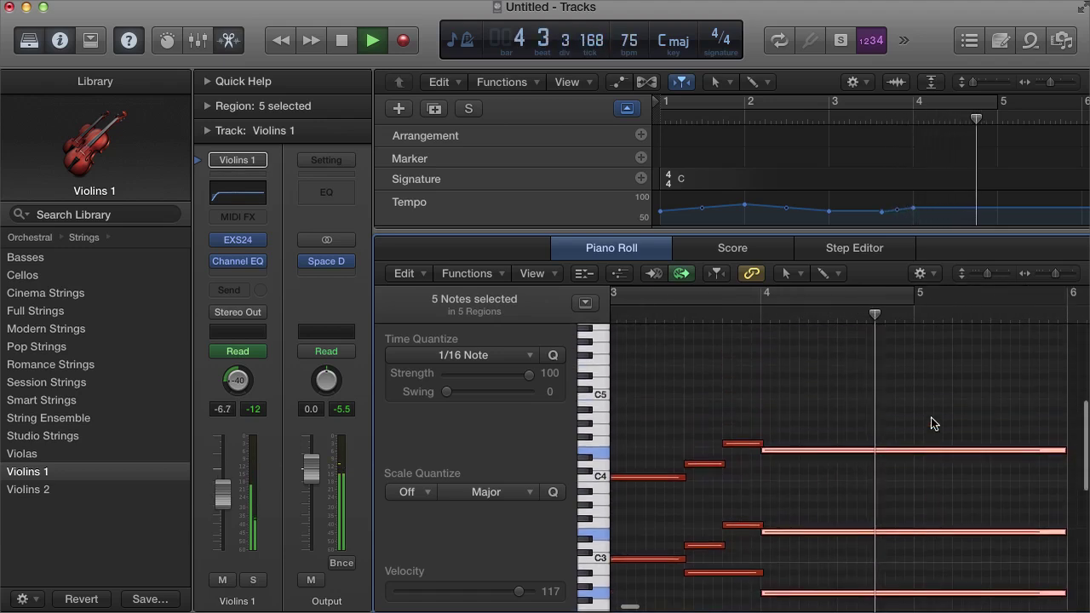
scroll(929, 420, "left", 7)
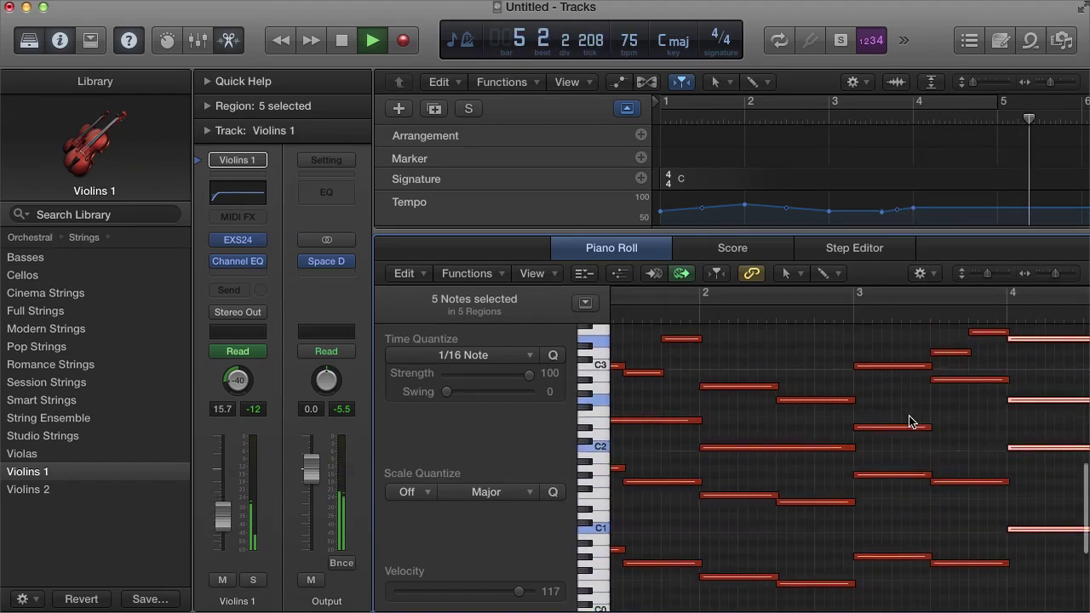
scroll(909, 417, "right", 8)
key("space")
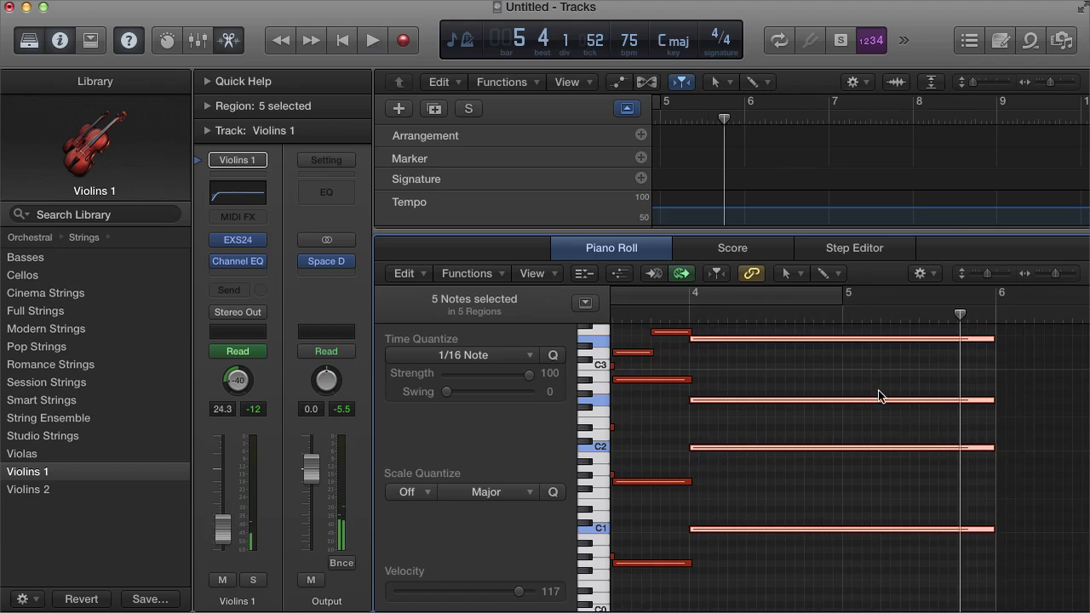
key("Return")
key("p")
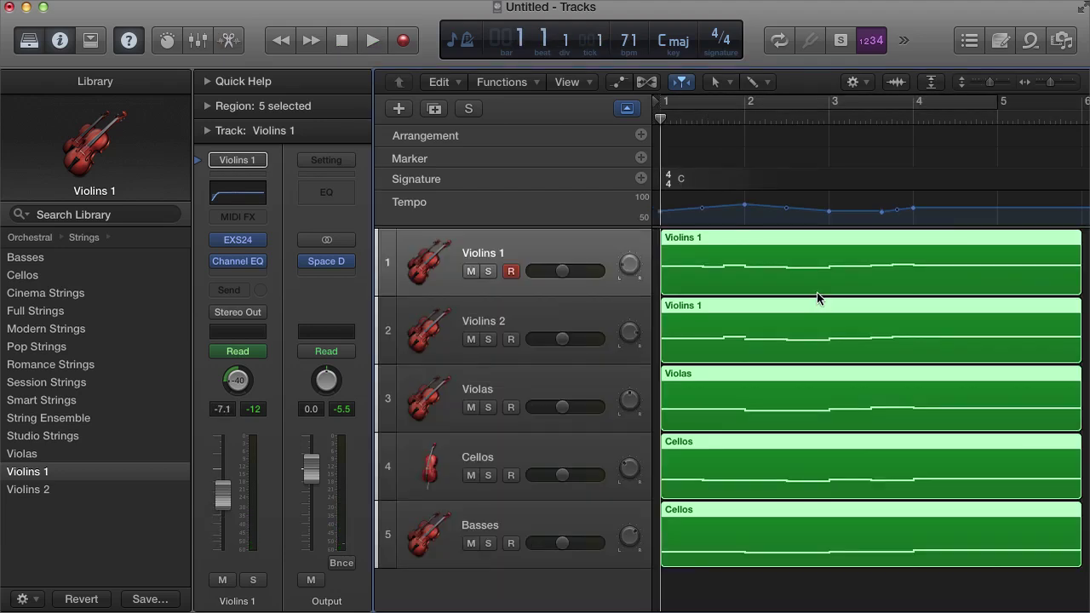
scroll(819, 292, "left", 1)
scroll(837, 285, "right", 1)
scroll(846, 288, "right", 1)
scroll(851, 287, "left", 1)
scroll(852, 287, "right", 1)
scroll(851, 287, "left", 2)
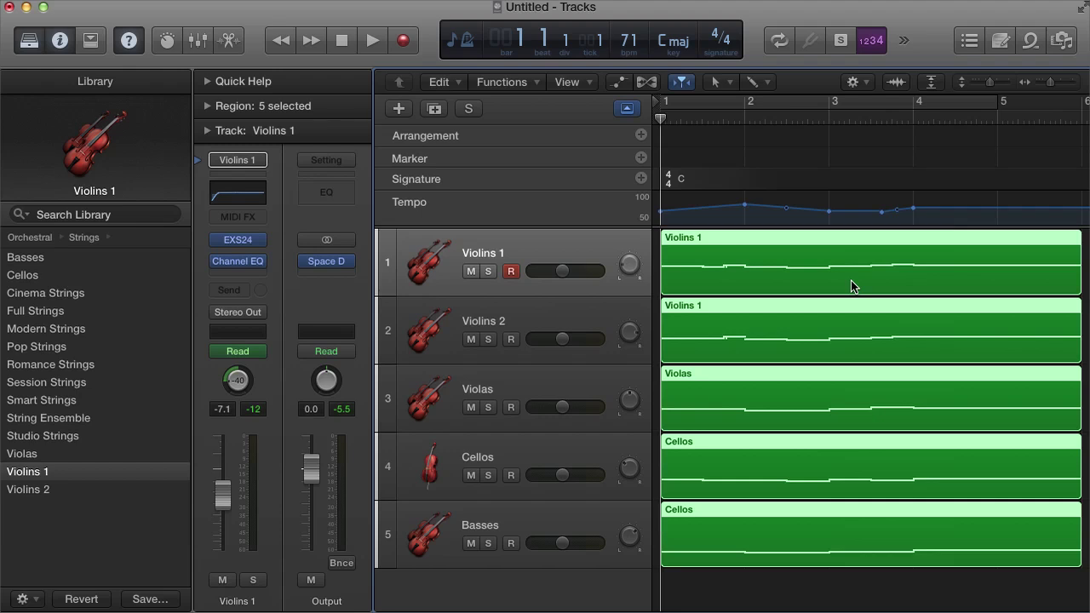
scroll(852, 287, "left", 2)
scroll(851, 287, "right", 3)
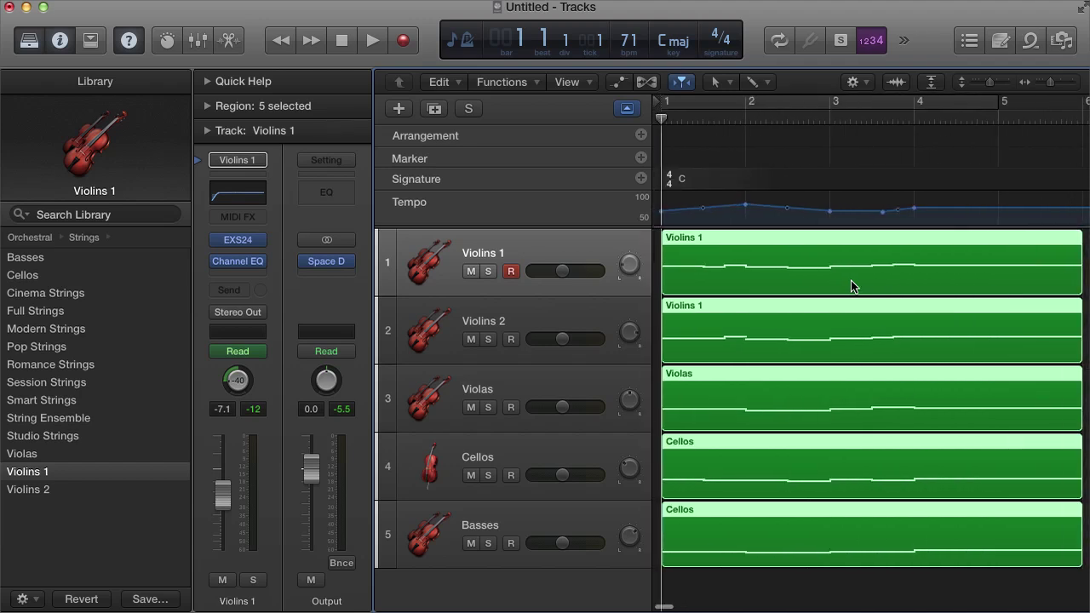
scroll(852, 286, "left", 3)
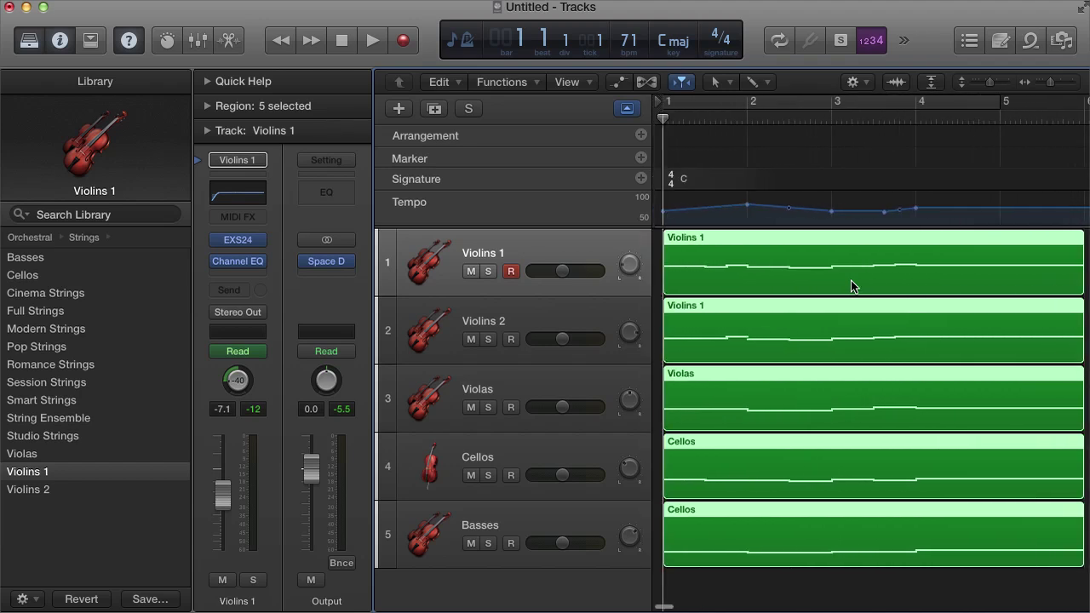
scroll(852, 286, "right", 5)
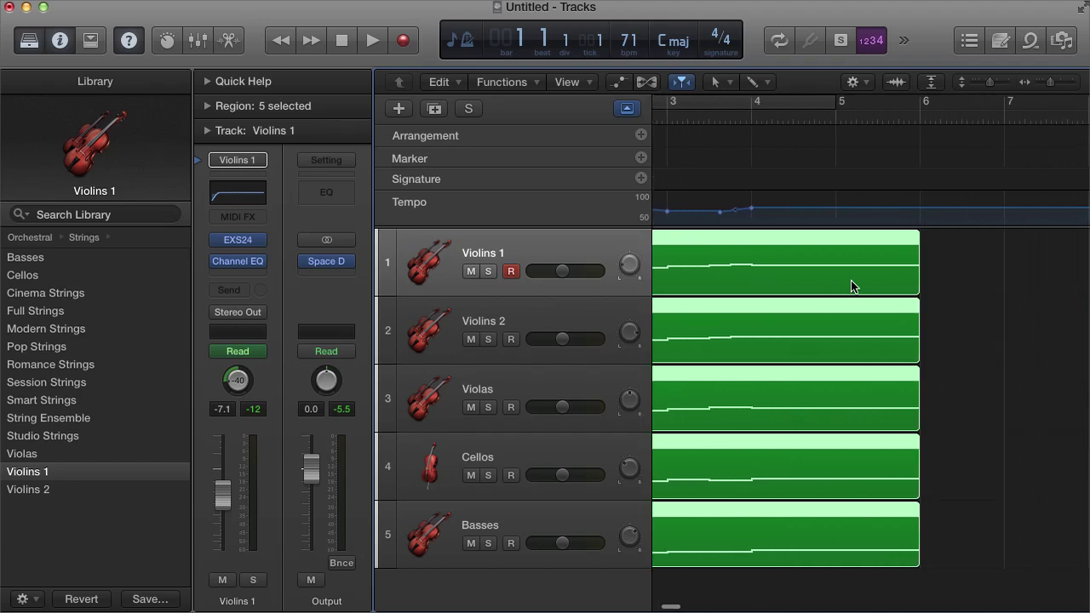
scroll(850, 281, "left", 5)
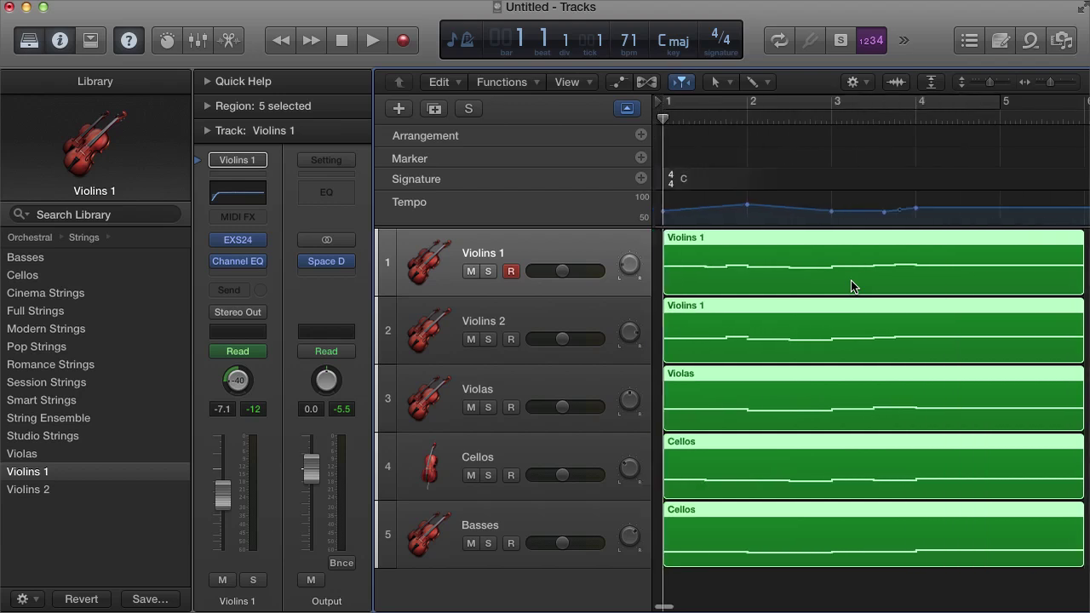
Show the track automation and examine the volume curves of the five string tracks from bar 1 to bar 6.
left_click(617, 82)
scroll(943, 345, "right", 5)
scroll(943, 346, "left", 5)
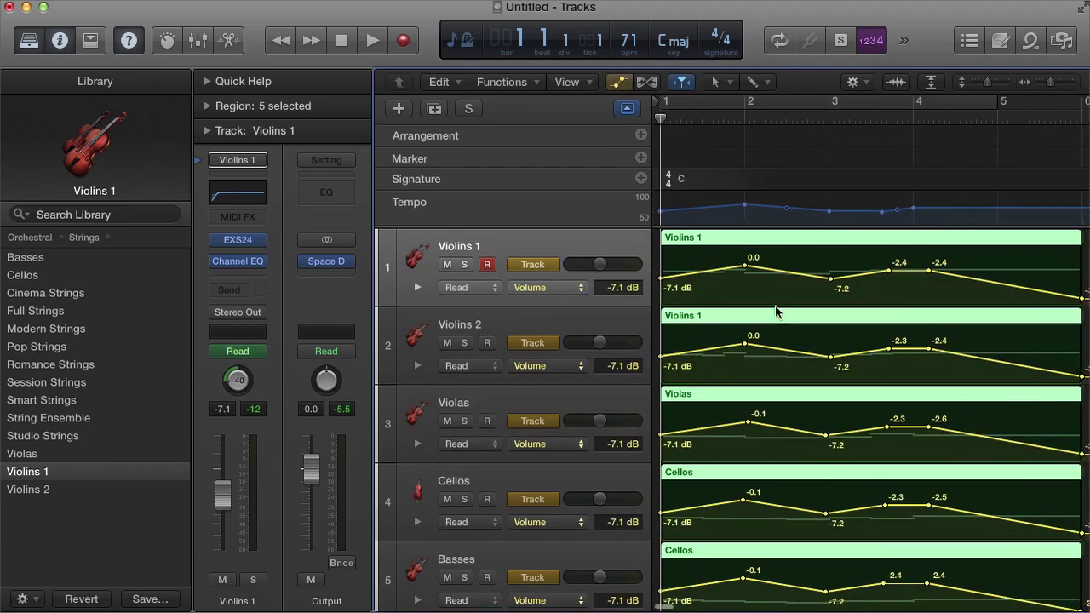
scroll(586, 238, "right", 2)
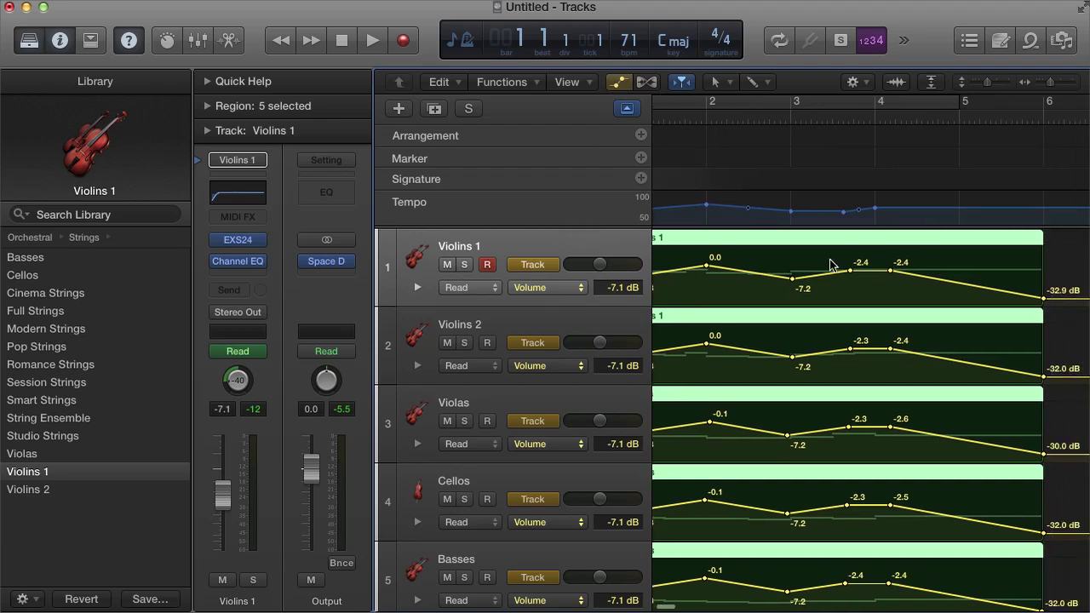
scroll(827, 264, "down", 1)
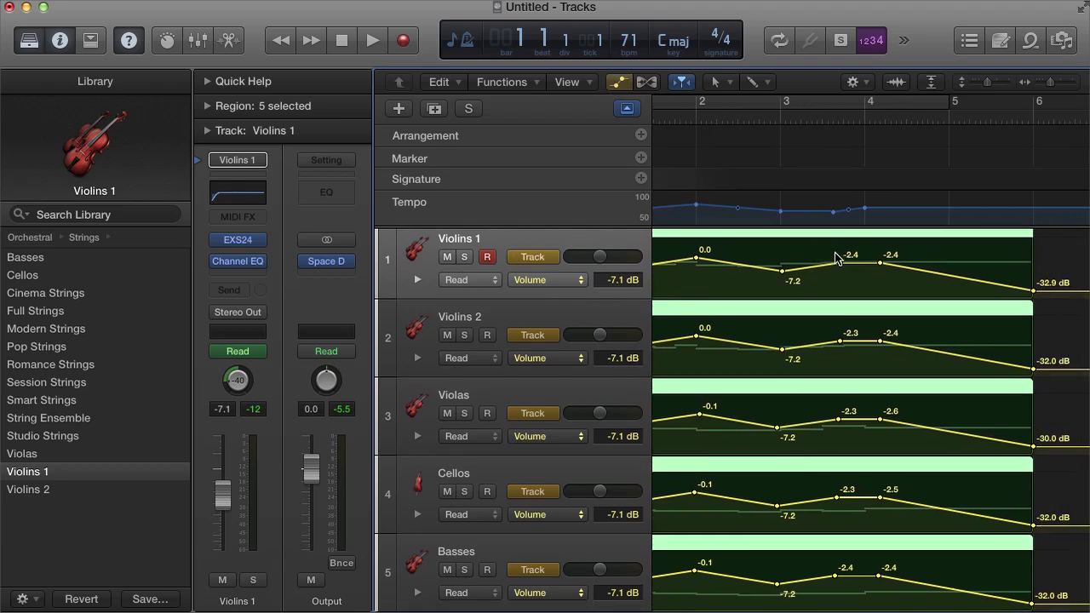
scroll(835, 258, "right", 2)
scroll(835, 258, "left", 3)
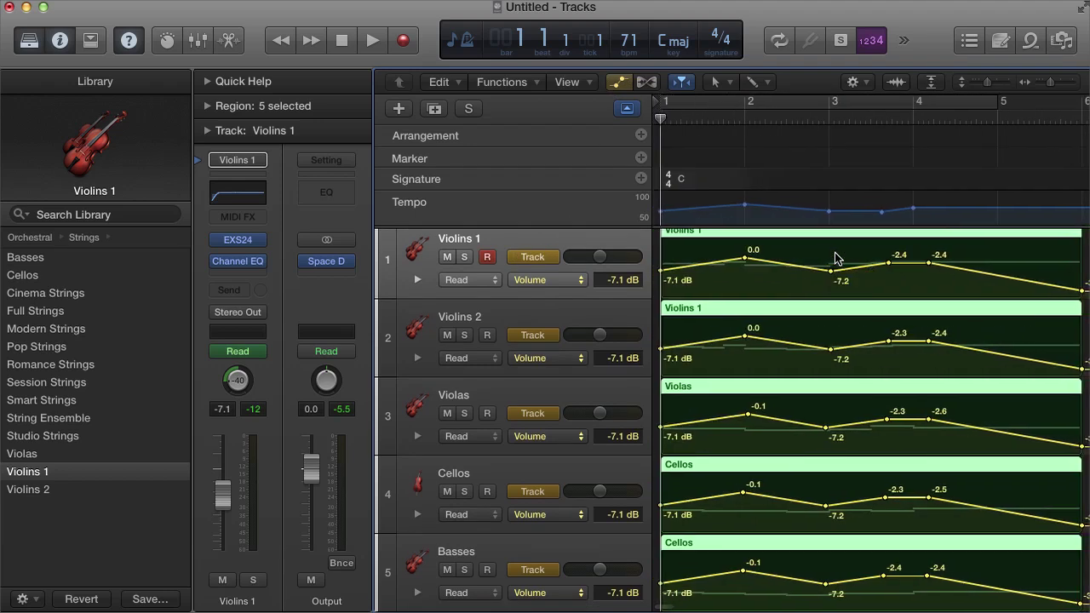
scroll(834, 258, "right", 2)
scroll(839, 255, "left", 3)
scroll(660, 268, "right", 2)
scroll(661, 268, "left", 2)
scroll(922, 264, "right", 2)
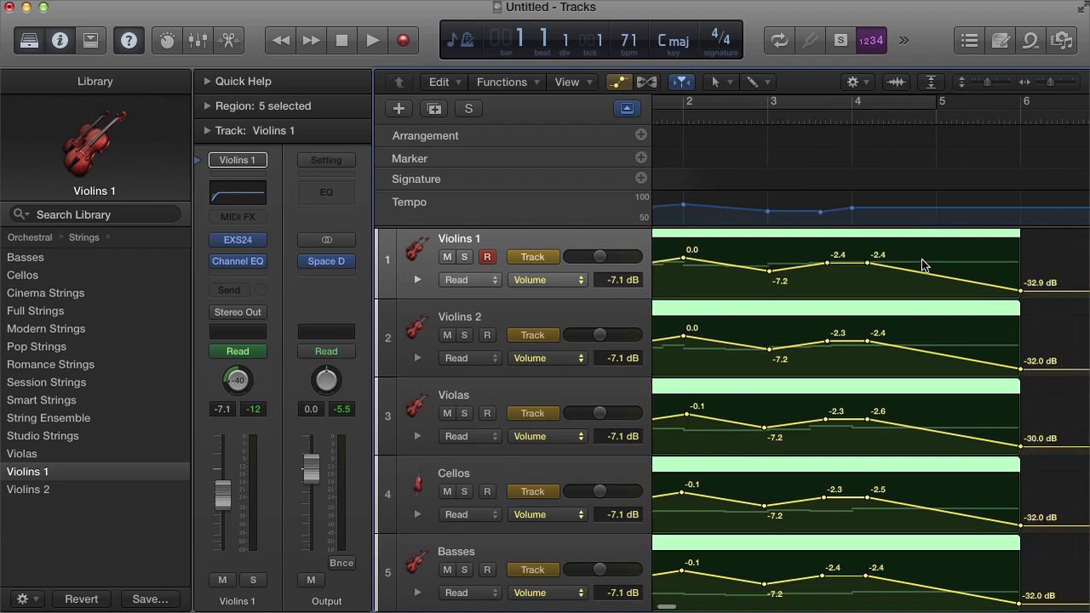
Solo the Violins 1 track and examine its volume automation from bar 1 to the fade-out at bar 6.
scroll(915, 270, "right", 1)
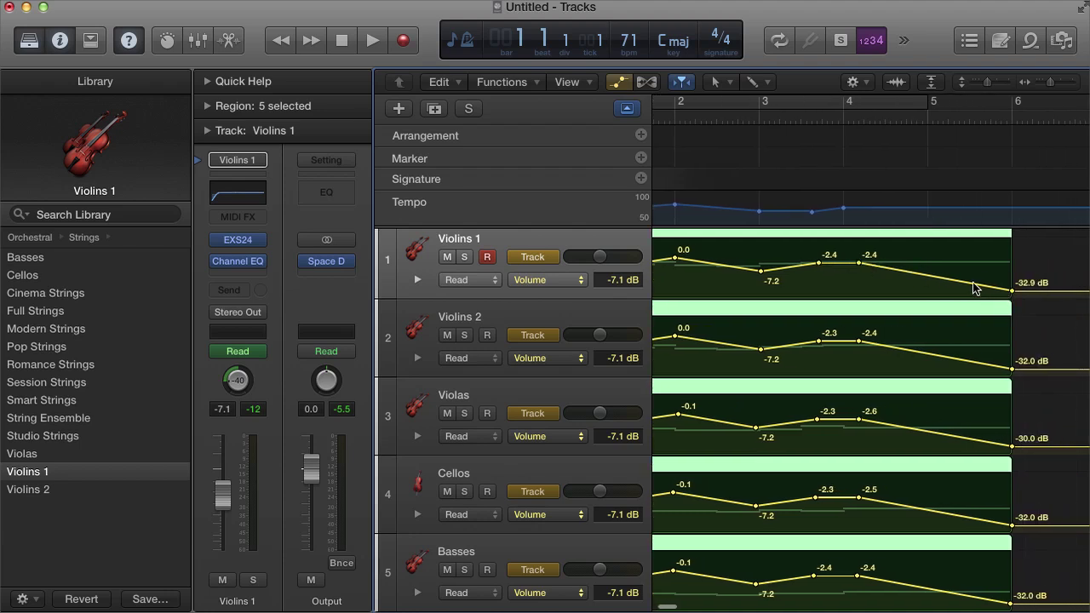
scroll(977, 289, "left", 8)
left_click(464, 257)
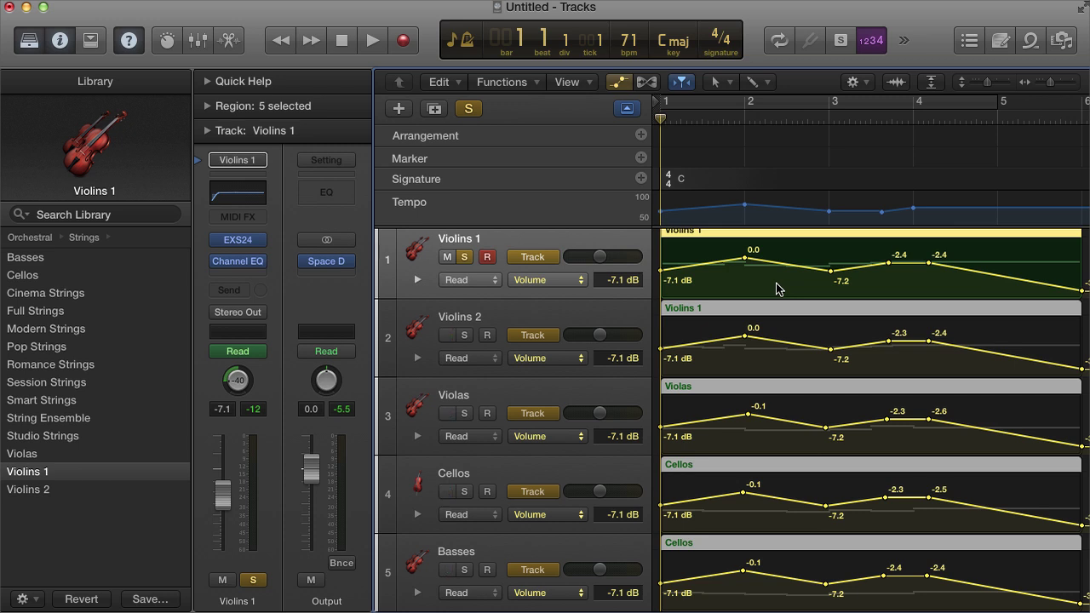
scroll(776, 272, "up", 1)
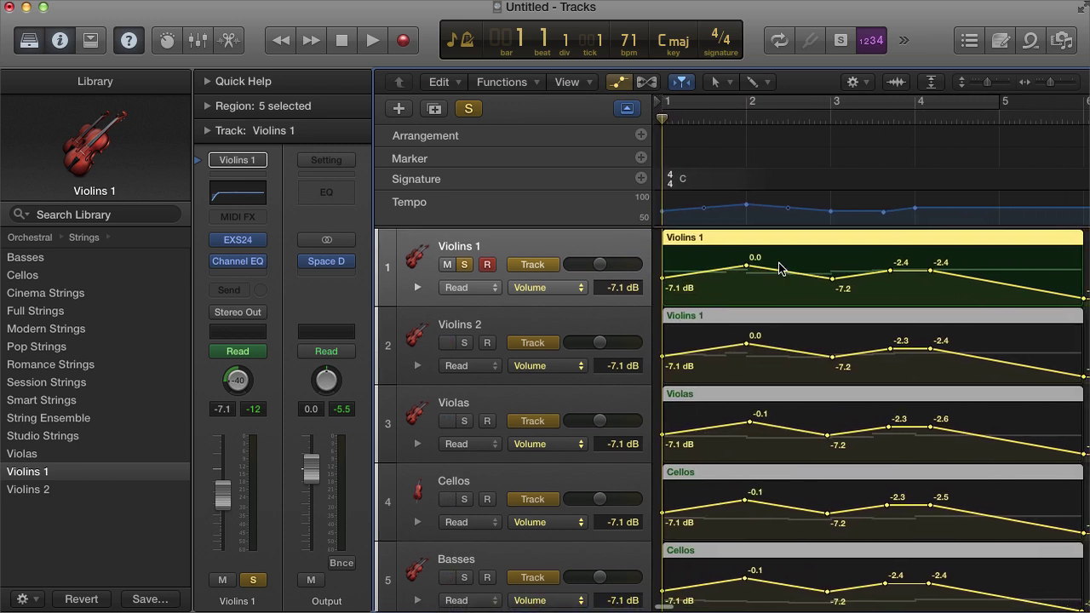
scroll(778, 270, "down", 1)
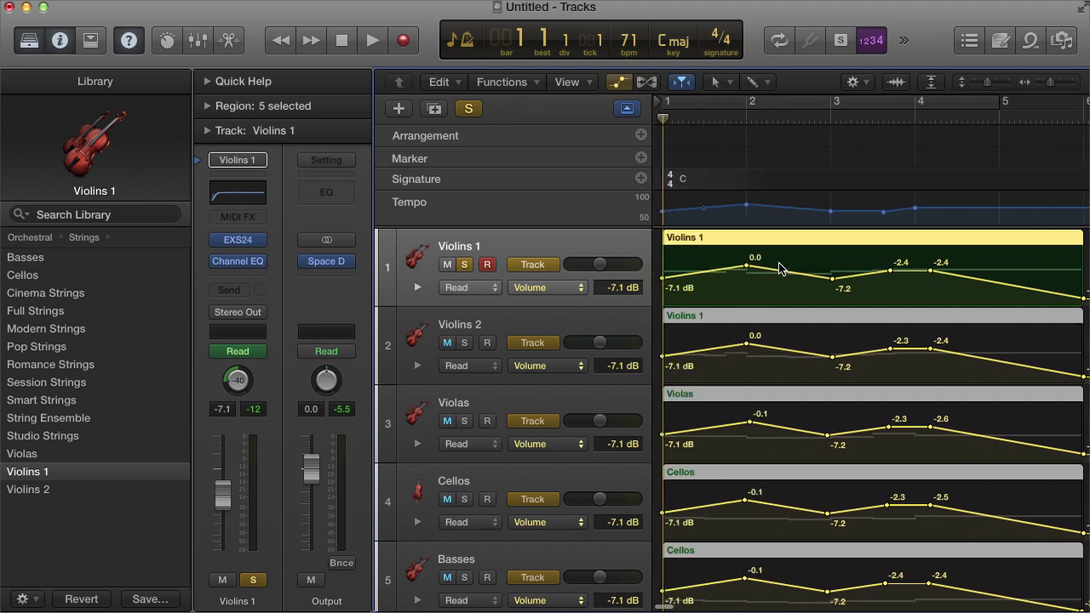
scroll(778, 264, "down", 3)
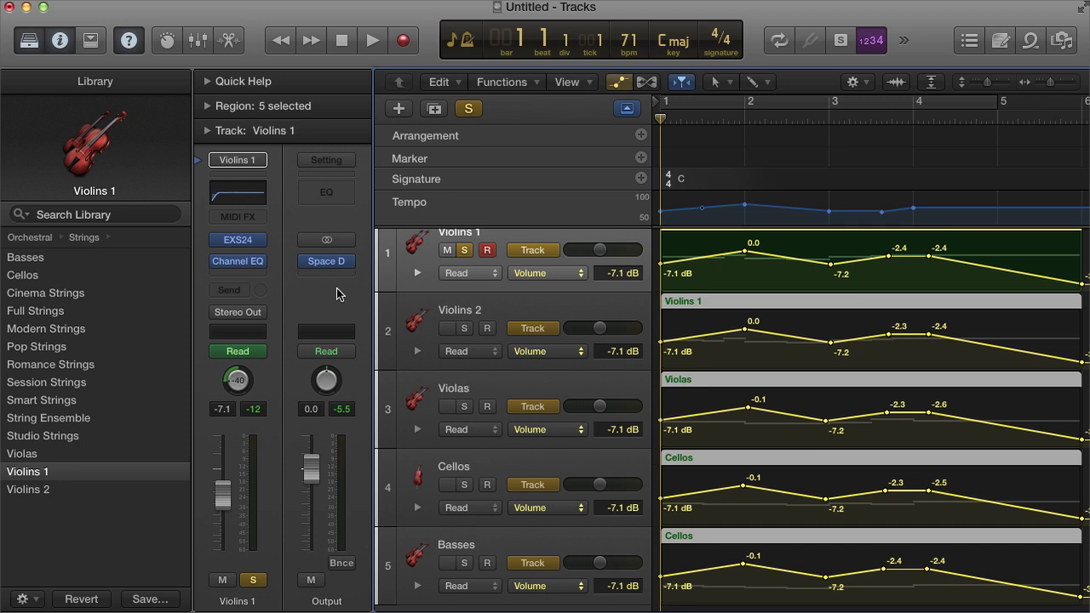
scroll(839, 281, "up", 2)
scroll(839, 284, "right", 3)
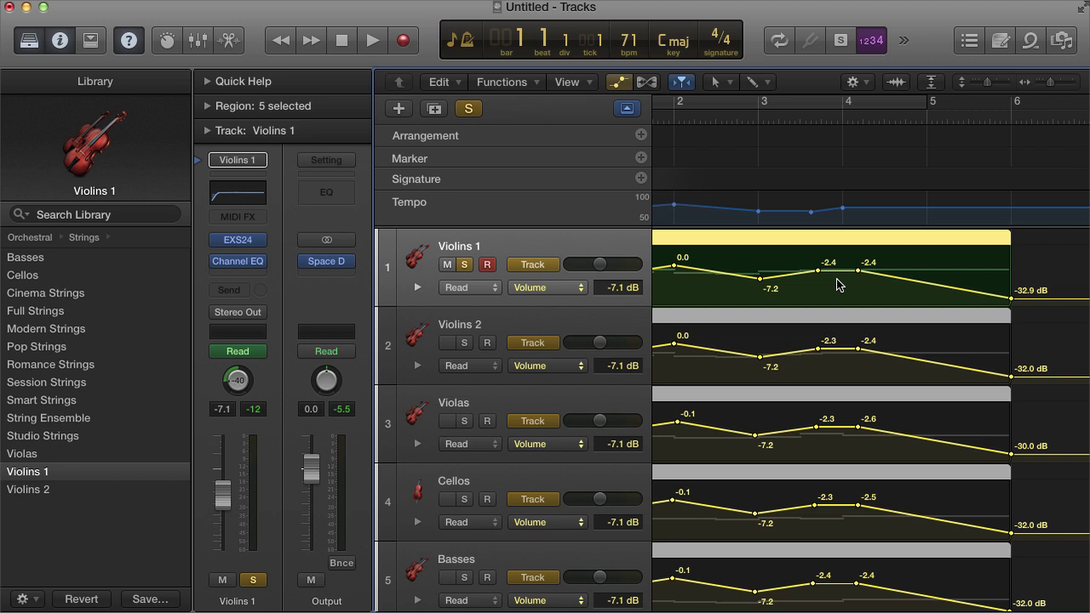
scroll(837, 285, "left", 3)
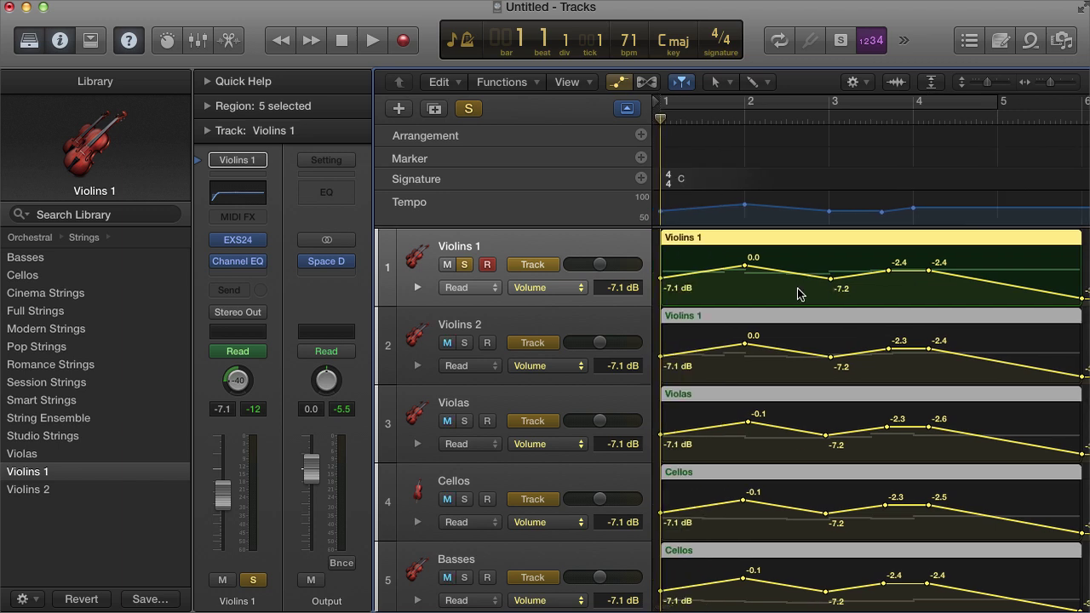
Open Space Designer on the output channel and browse its Large Spaces hall presets without choosing one.
mouse_move(329, 264)
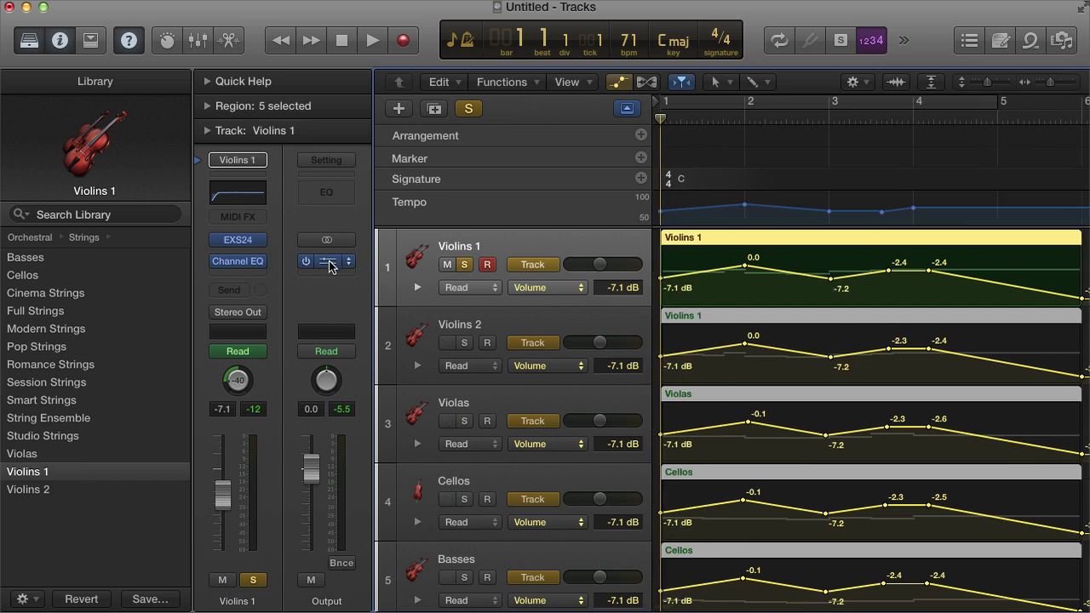
left_click(329, 264)
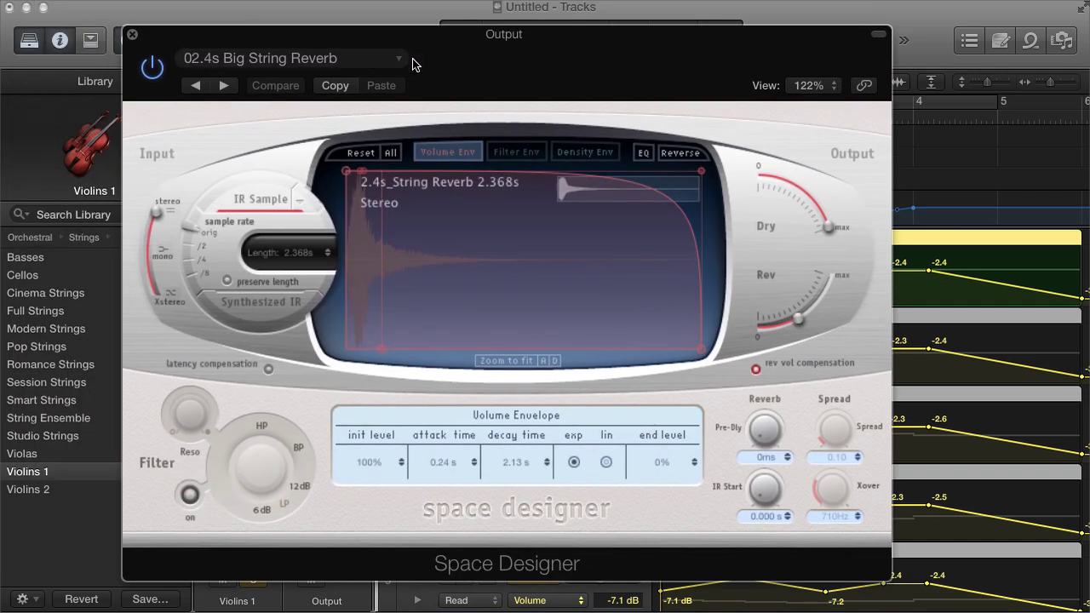
left_click(404, 62)
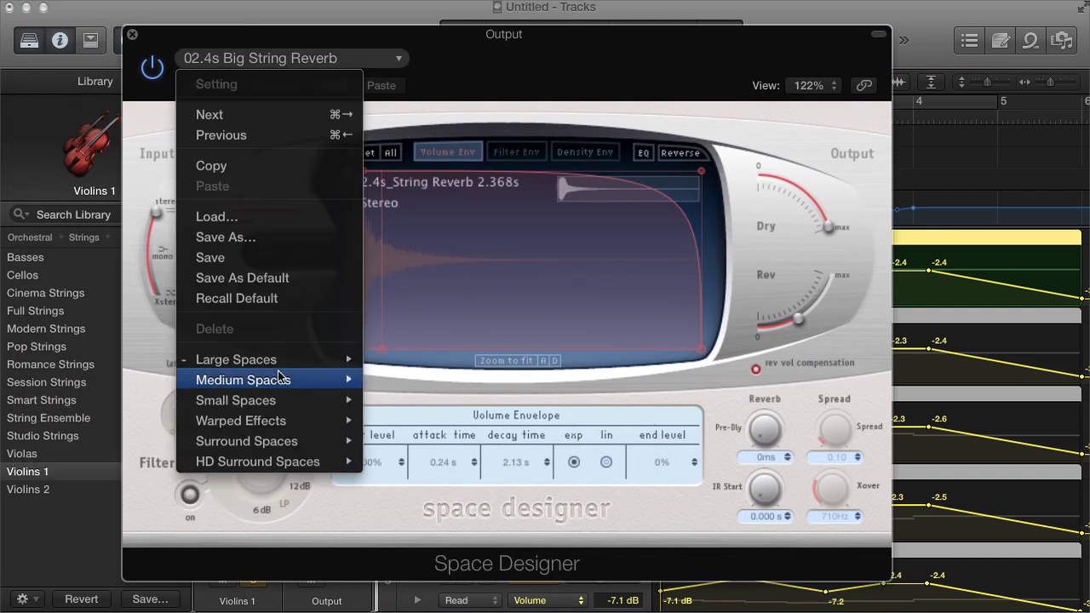
mouse_move(290, 362)
mouse_move(430, 396)
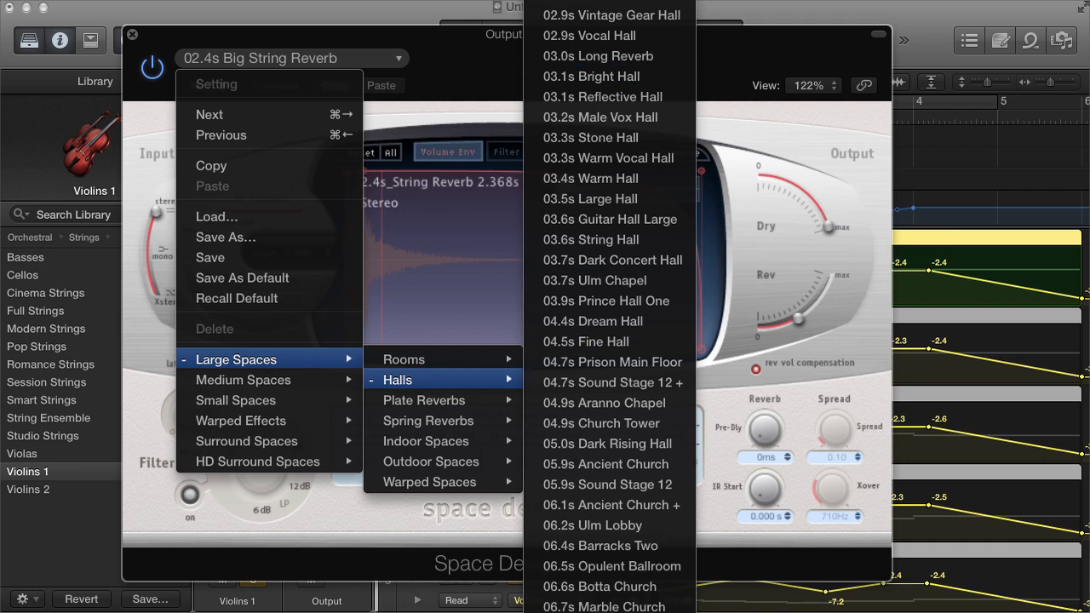
key("Escape")
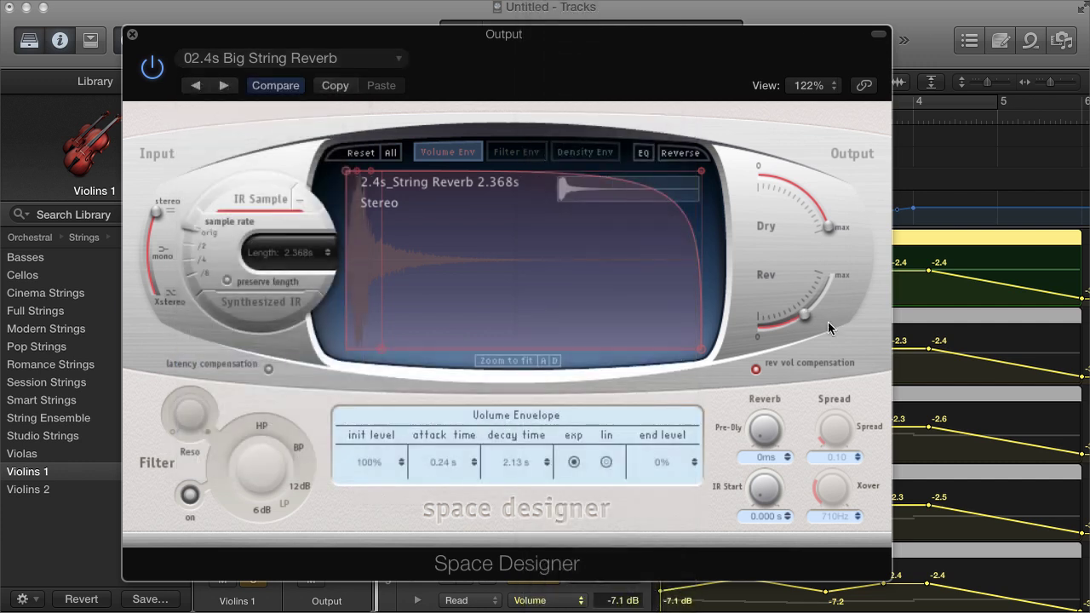
Lower the reverb (Rev) output level in Space Designer and close its window.
mouse_move(805, 314)
left_click_drag(805, 314, 793, 326)
left_click(132, 34)
With Space Designer bypassed, play bar 1 with Violins 1 soloed, unsolo it to hear all five string tracks, and return to the start.
scroll(713, 192, "right", 5)
scroll(706, 190, "down", 1)
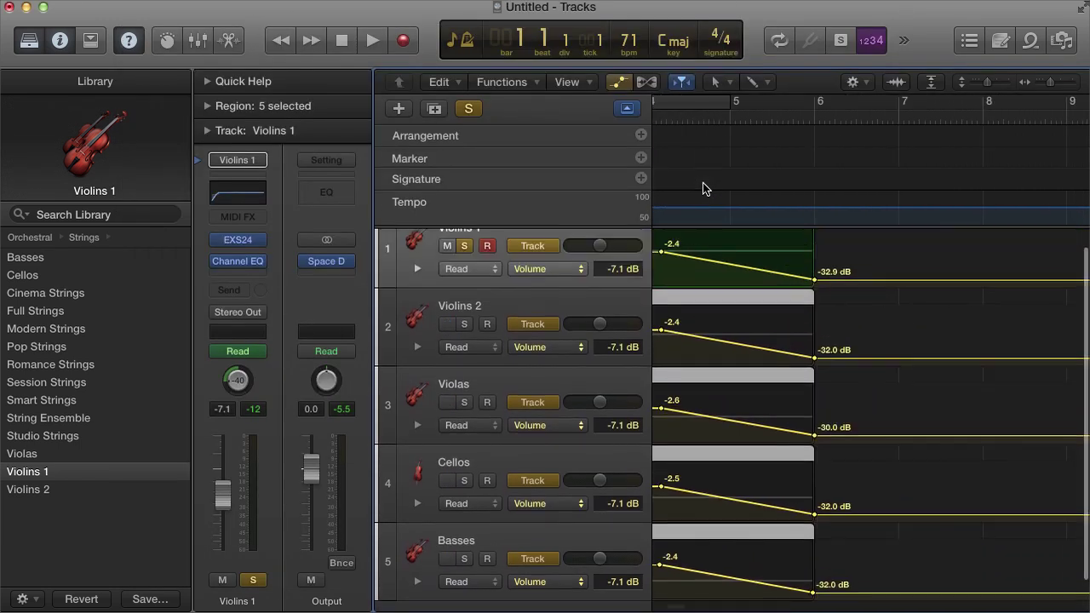
scroll(703, 188, "left", 6)
scroll(694, 181, "up", 1)
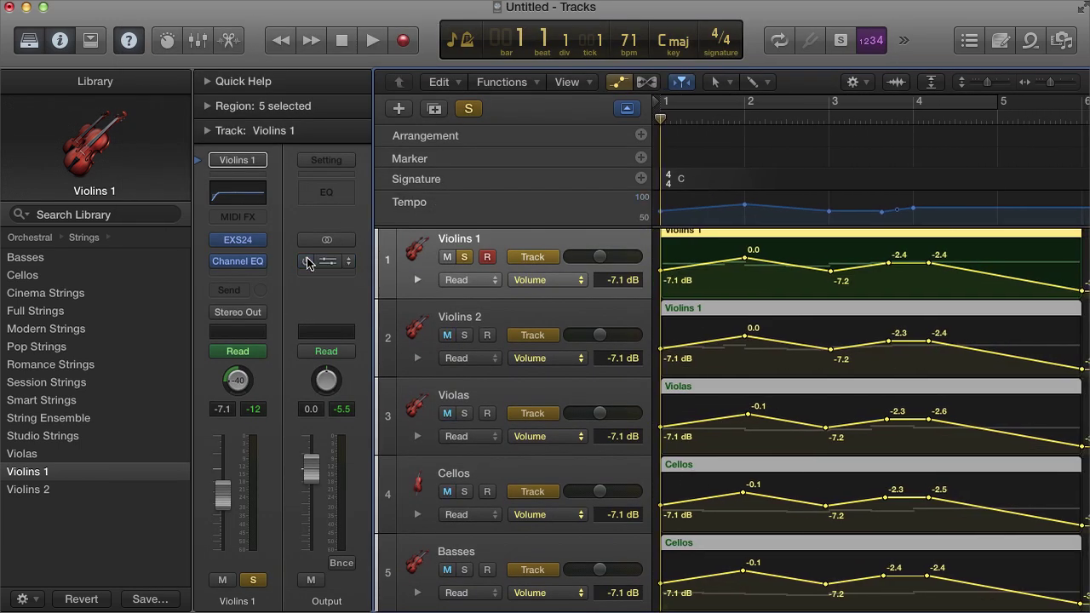
key("space")
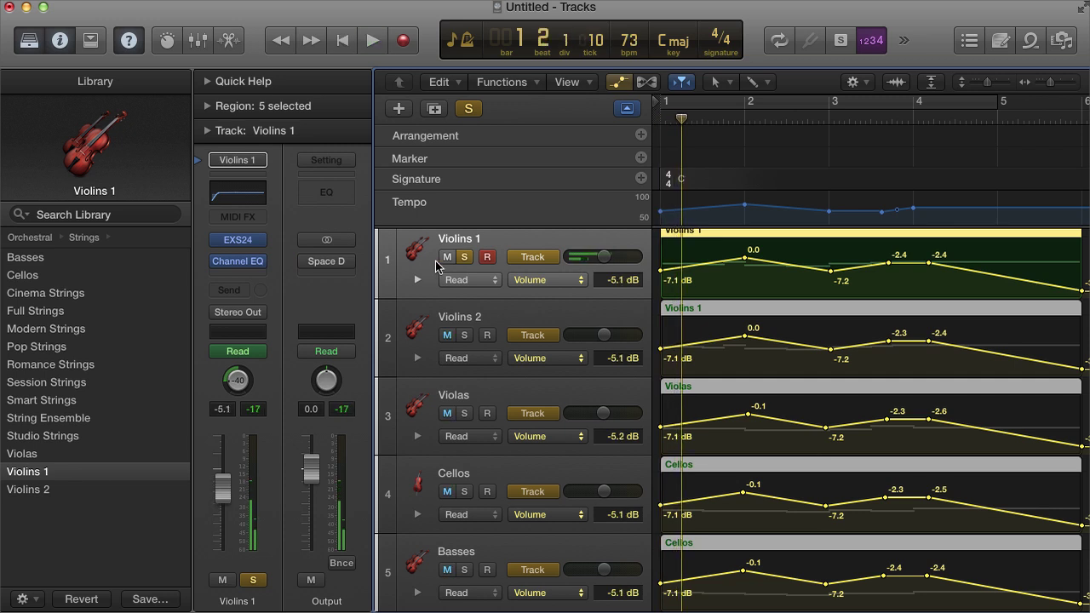
left_click(463, 259)
key("space")
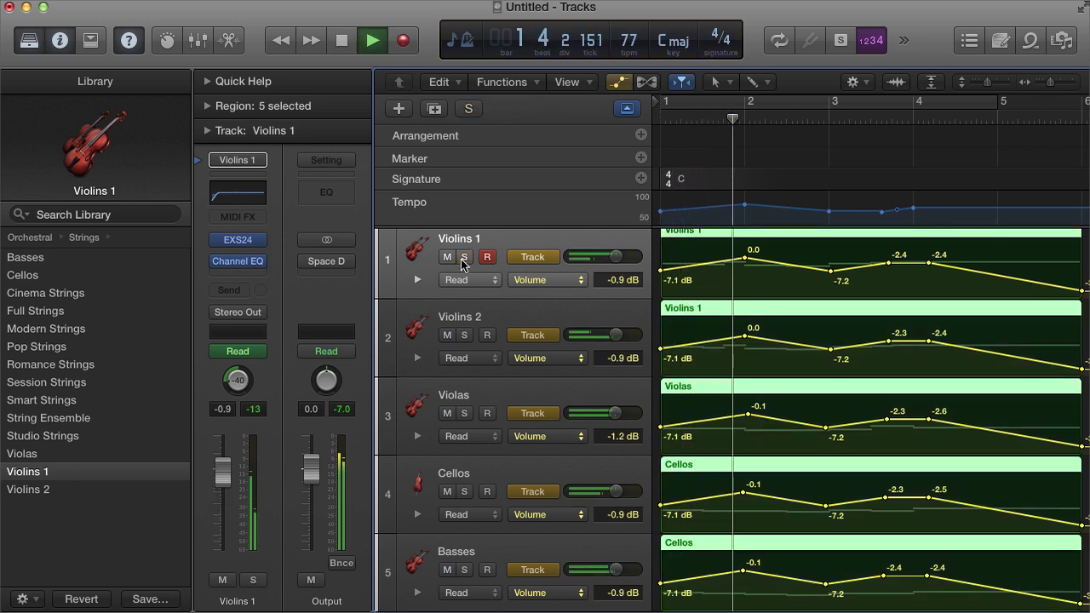
key("space")
key("Return")
Re-enable Space Designer on the output channel, play bar 1 of all string tracks with reverb, and return the playhead to the start.
mouse_move(305, 262)
key("space")
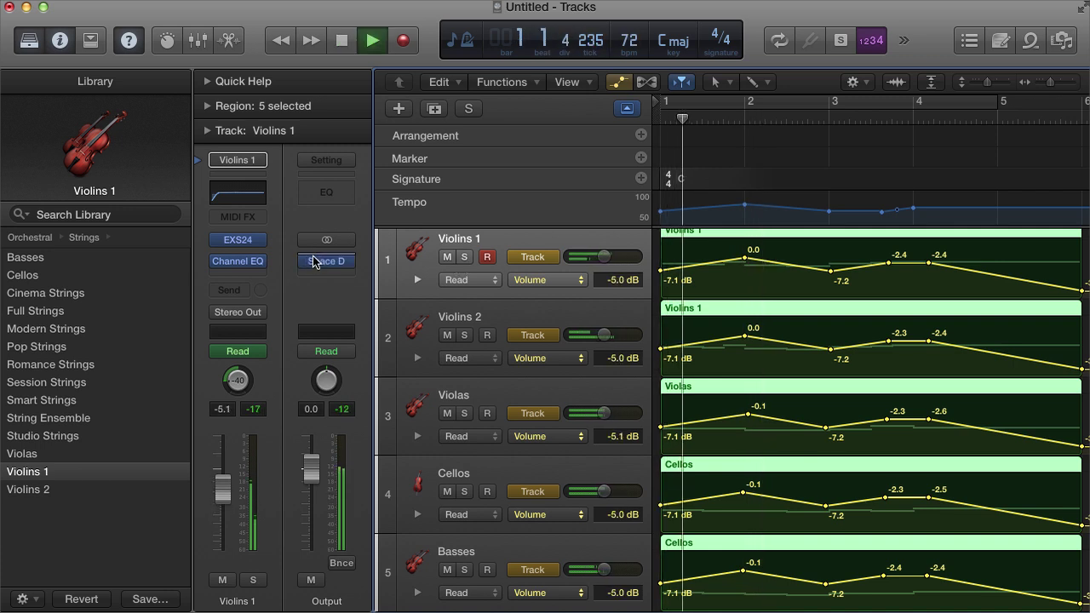
key("space")
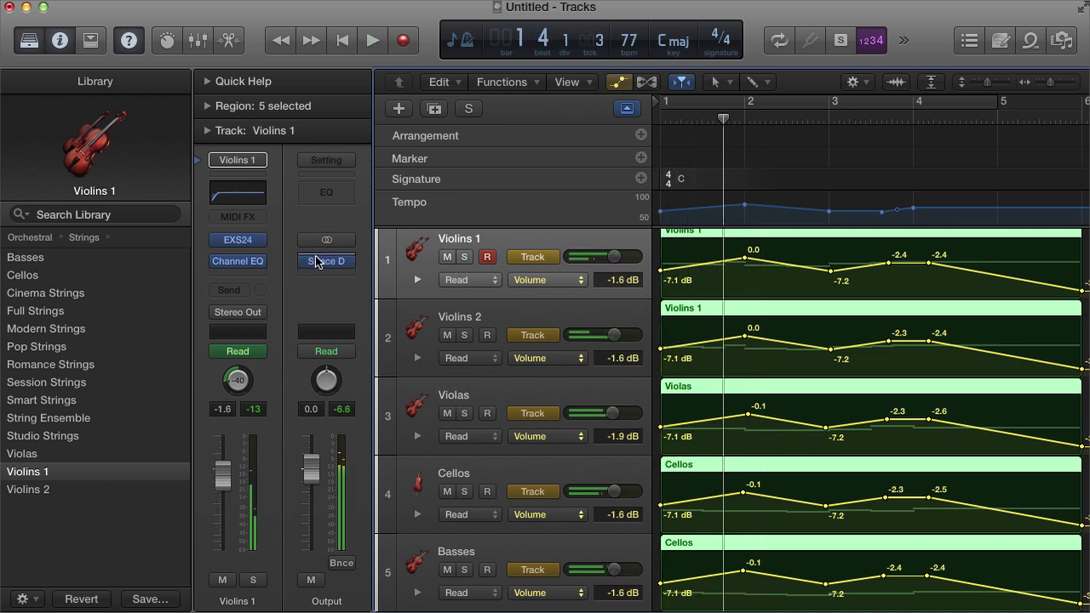
key("Return")
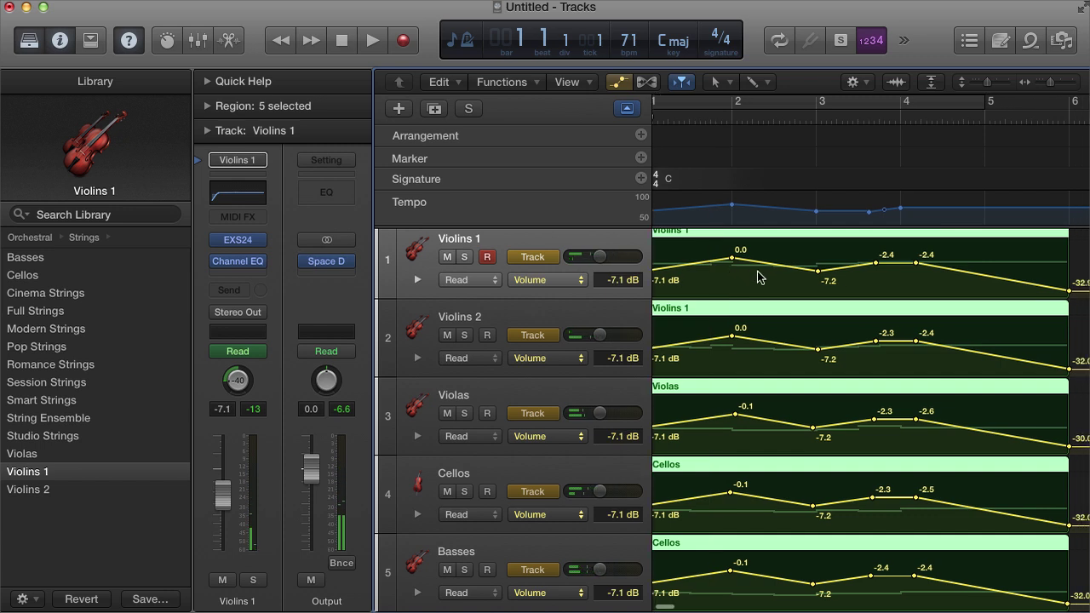
Select the Violins 1, Violins 2 and Violas tracks one after another to review the channel strip and panning of each.
scroll(755, 272, "right", 3)
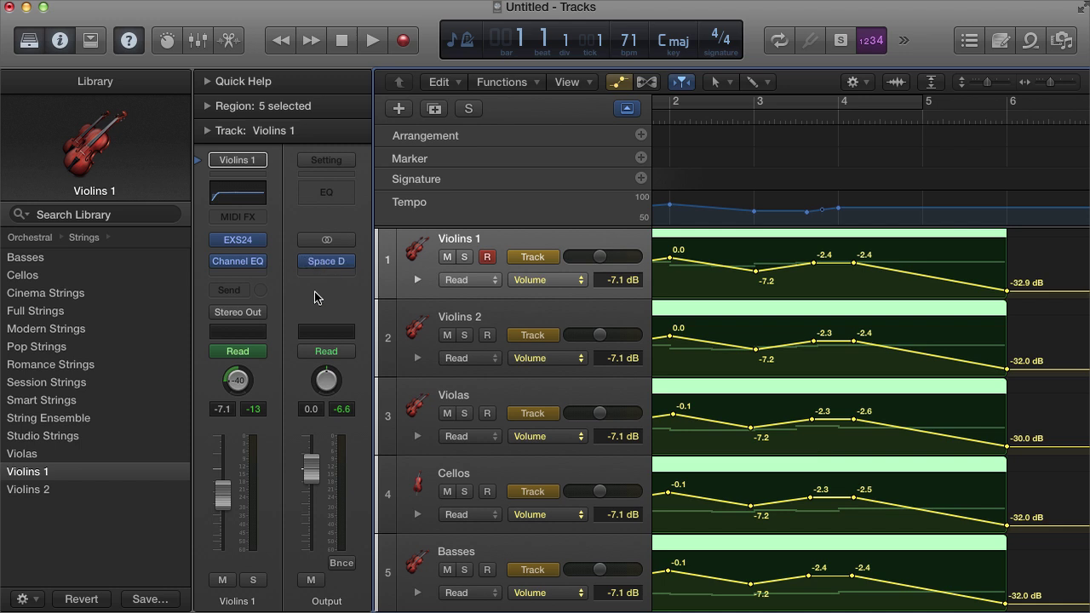
scroll(844, 246, "left", 3)
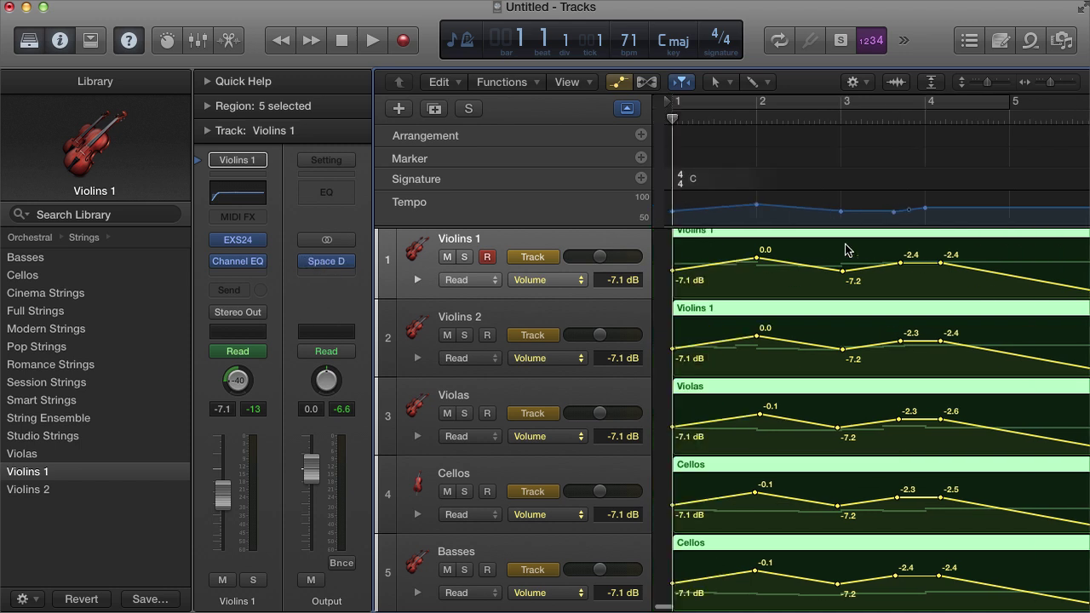
left_click(417, 245)
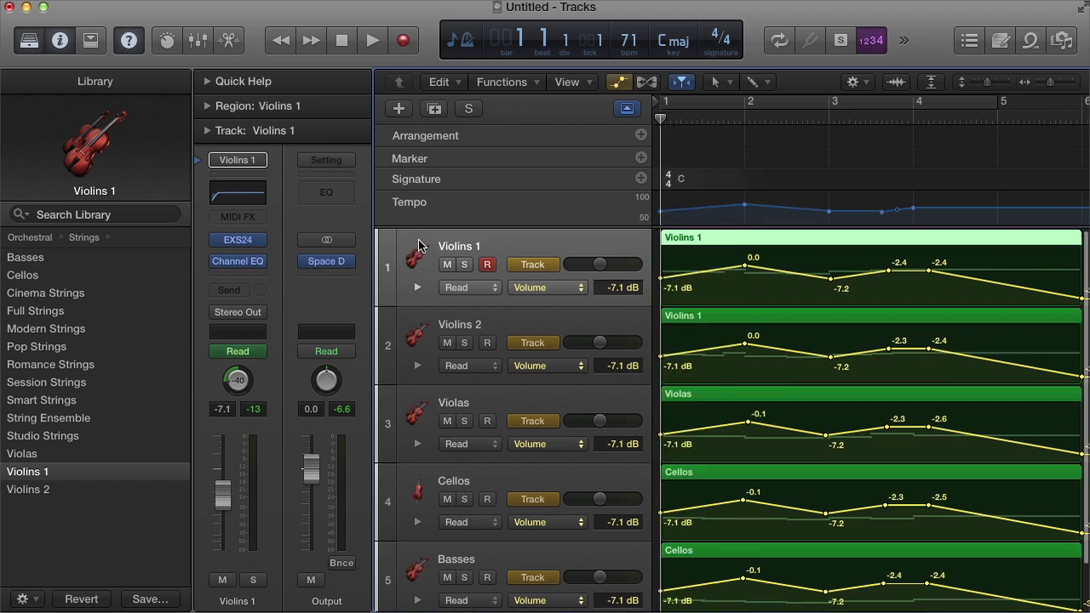
left_click(417, 335)
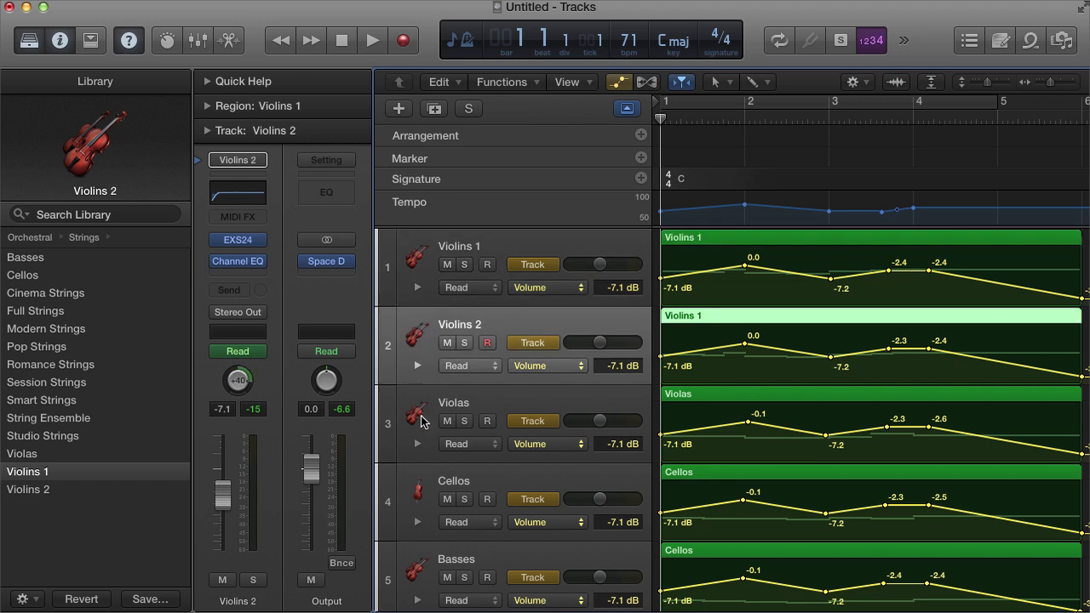
left_click(417, 413)
Examine the volume automation of all five string tracks, from the swell in bar 1 to the final fade at bar 6.
scroll(798, 225, "right", 3)
scroll(798, 225, "left", 3)
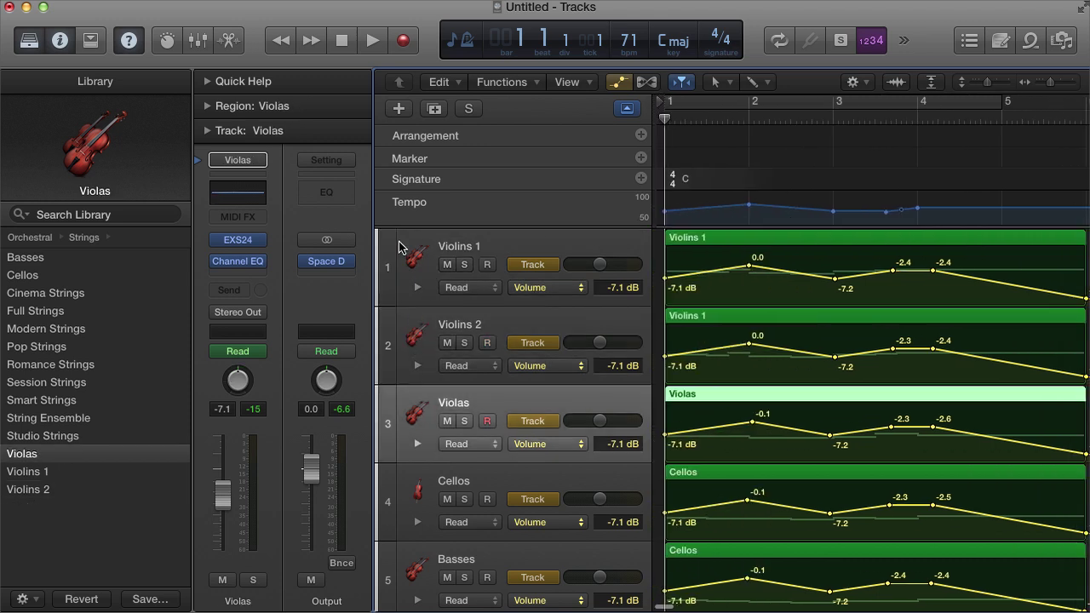
scroll(884, 250, "right", 3)
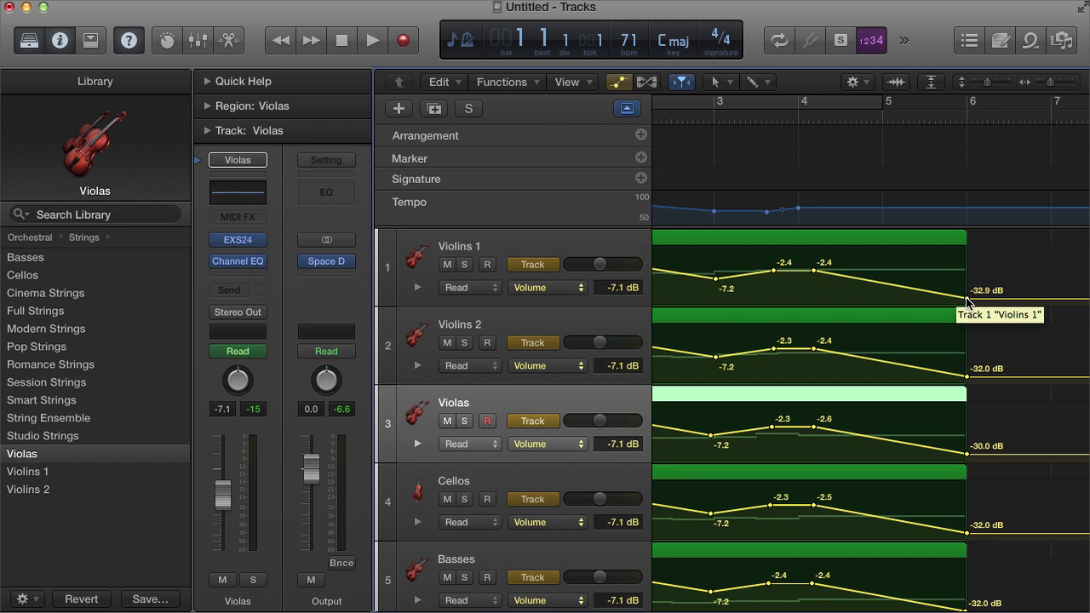
scroll(971, 303, "left", 5)
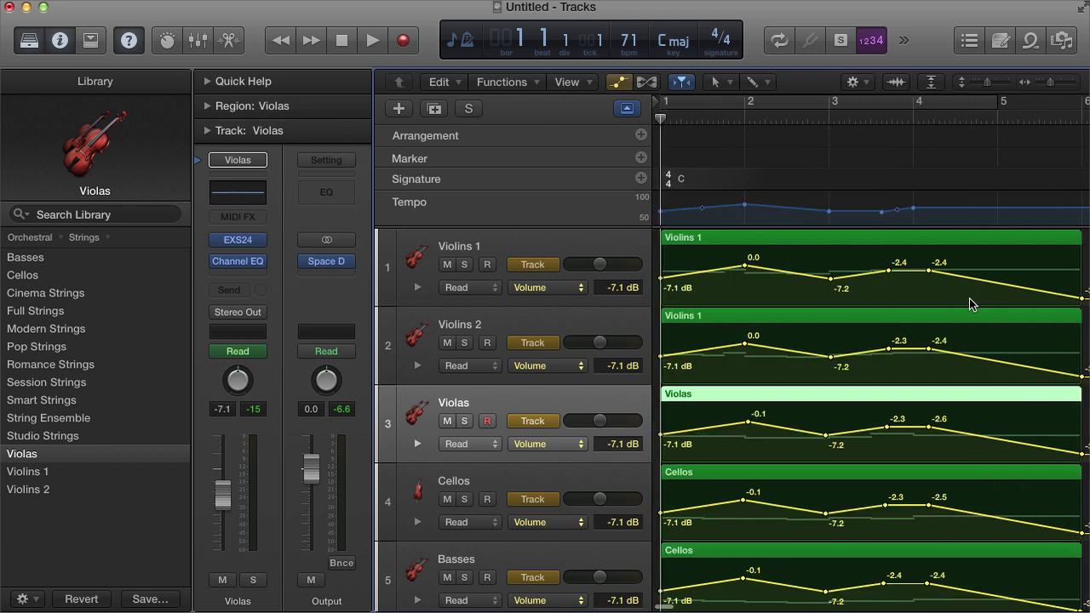
scroll(971, 303, "right", 1)
scroll(971, 303, "left", 2)
scroll(997, 304, "down", 2)
scroll(997, 304, "up", 2)
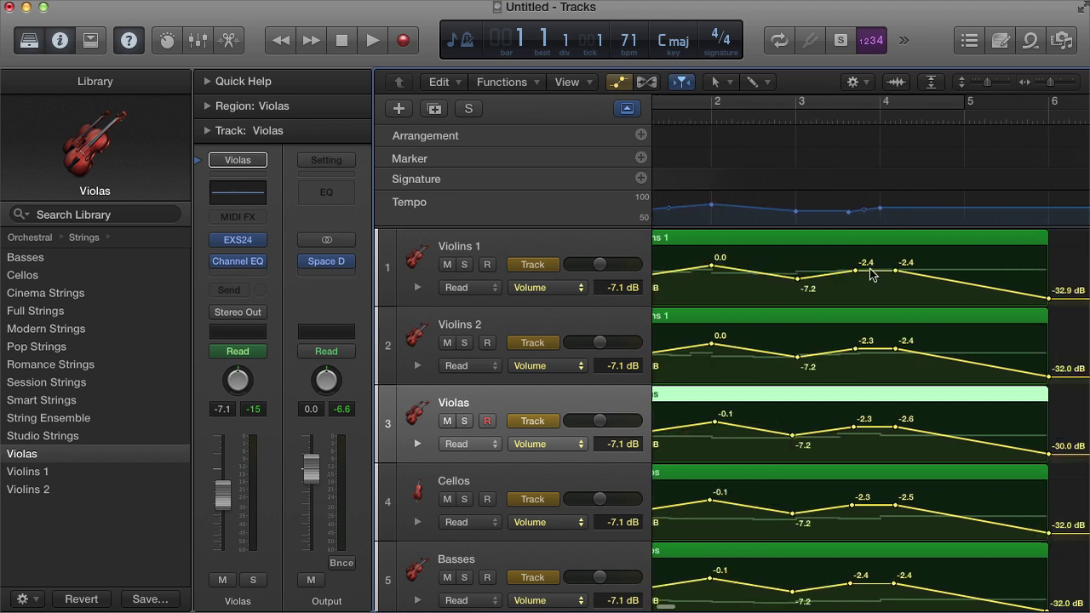
scroll(869, 273, "down", 1)
scroll(867, 271, "down", 2)
scroll(867, 271, "up", 2)
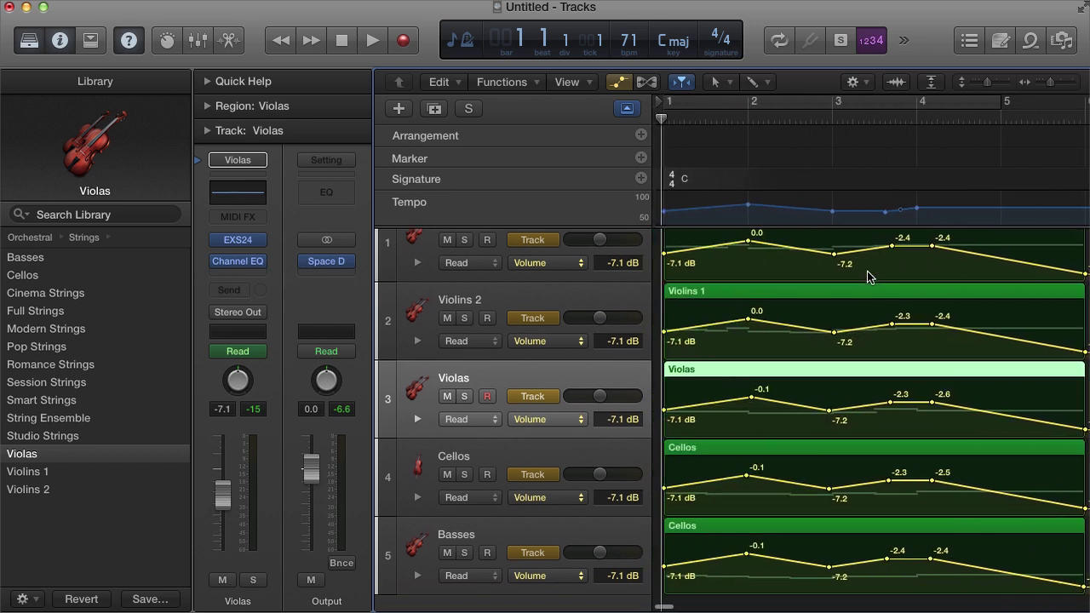
scroll(869, 276, "down", 1)
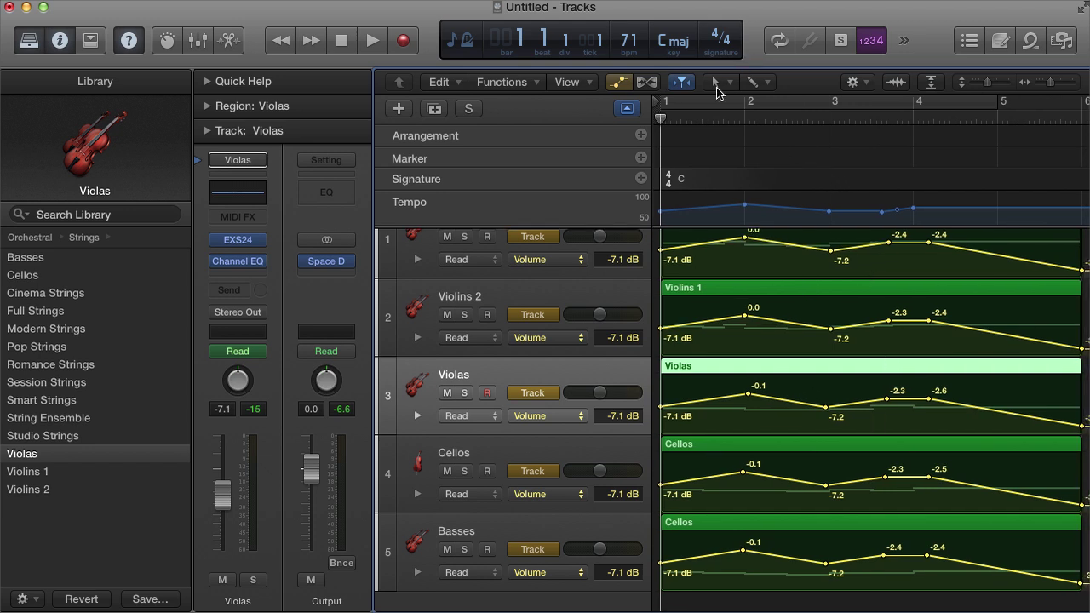
Assign the Automation Curve Tool as the secondary tool and try bending the Violas volume line between bars 1 and 2 upward.
left_click(762, 82)
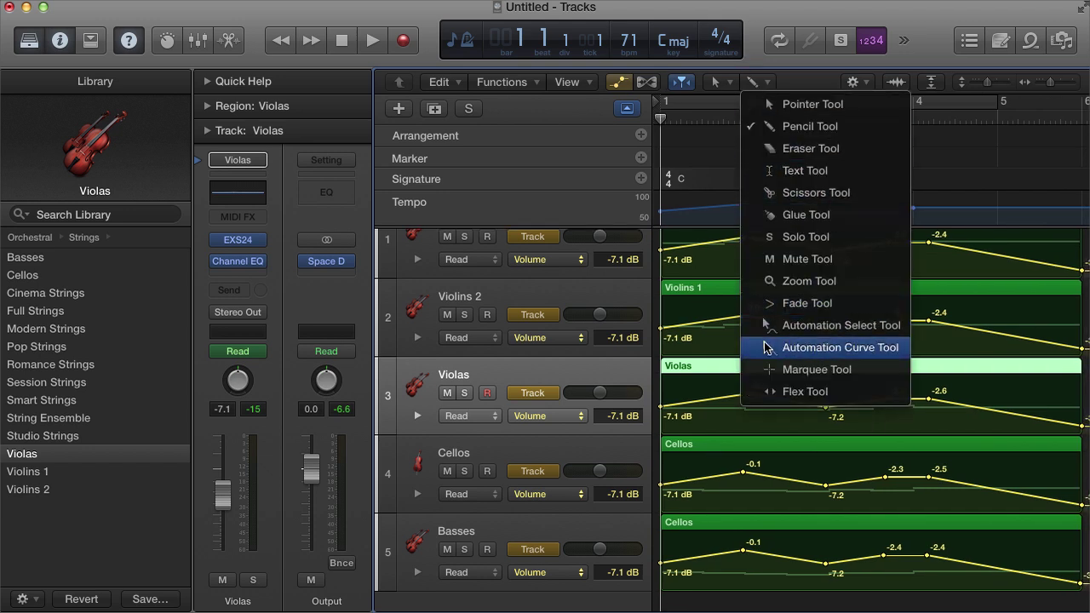
left_click(764, 347)
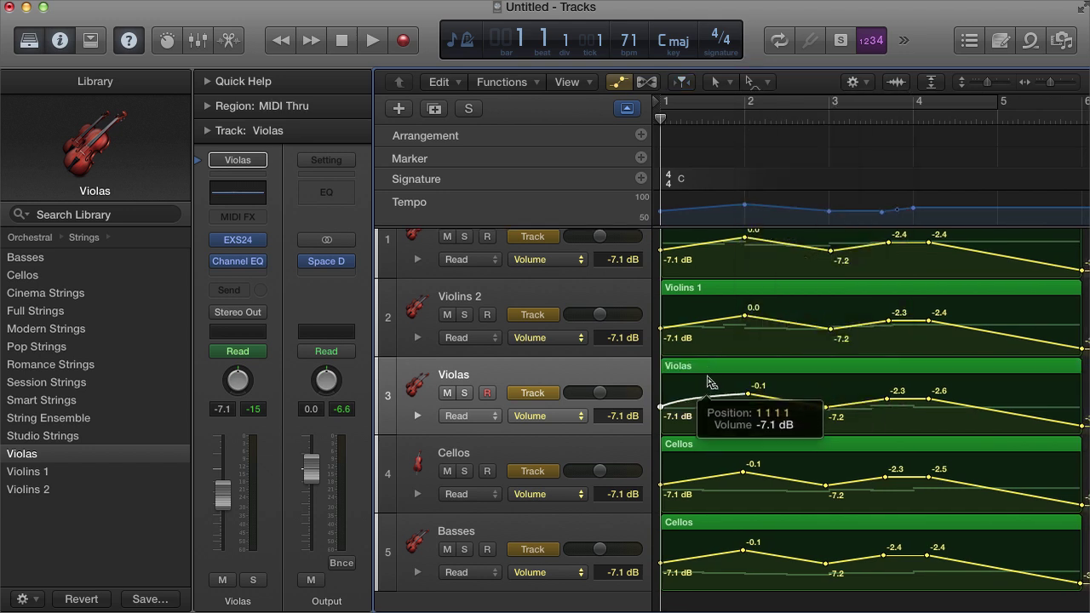
scroll(711, 383, "up", 1)
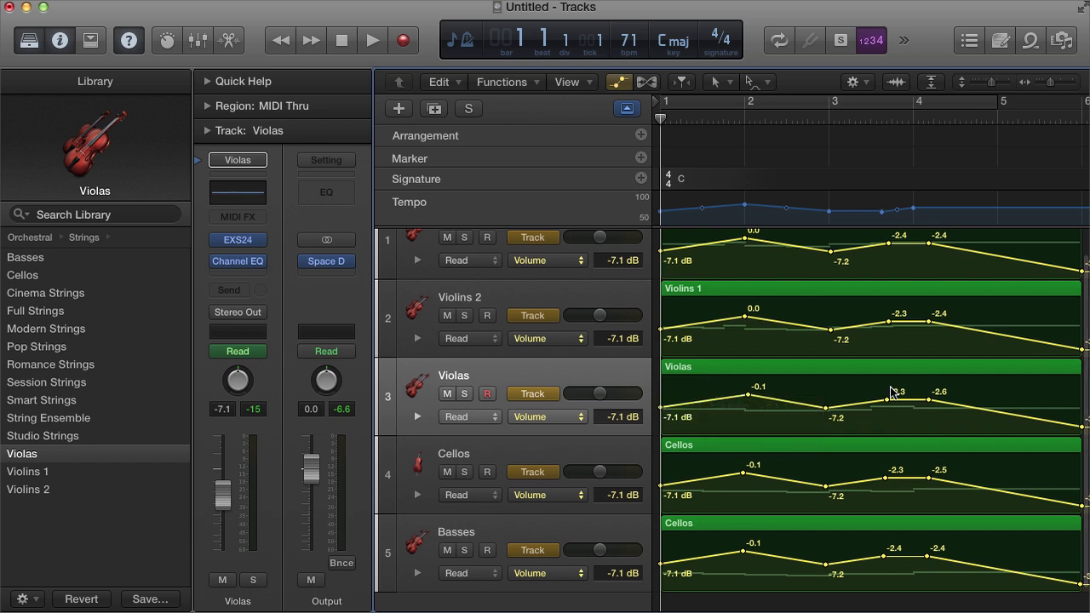
scroll(891, 392, "right", 3)
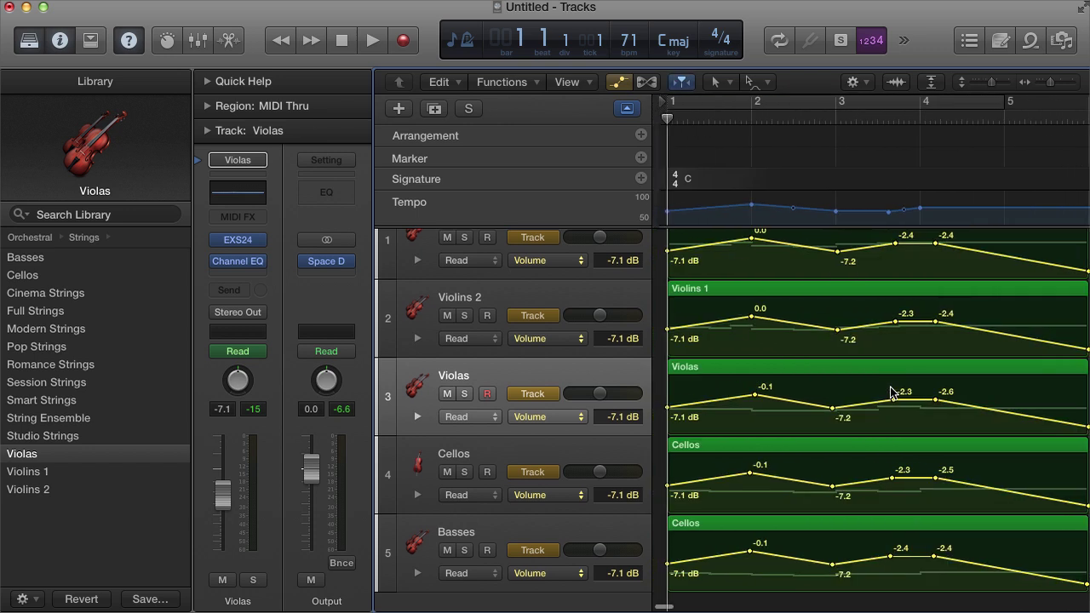
scroll(891, 392, "up", 2)
scroll(891, 392, "left", 3)
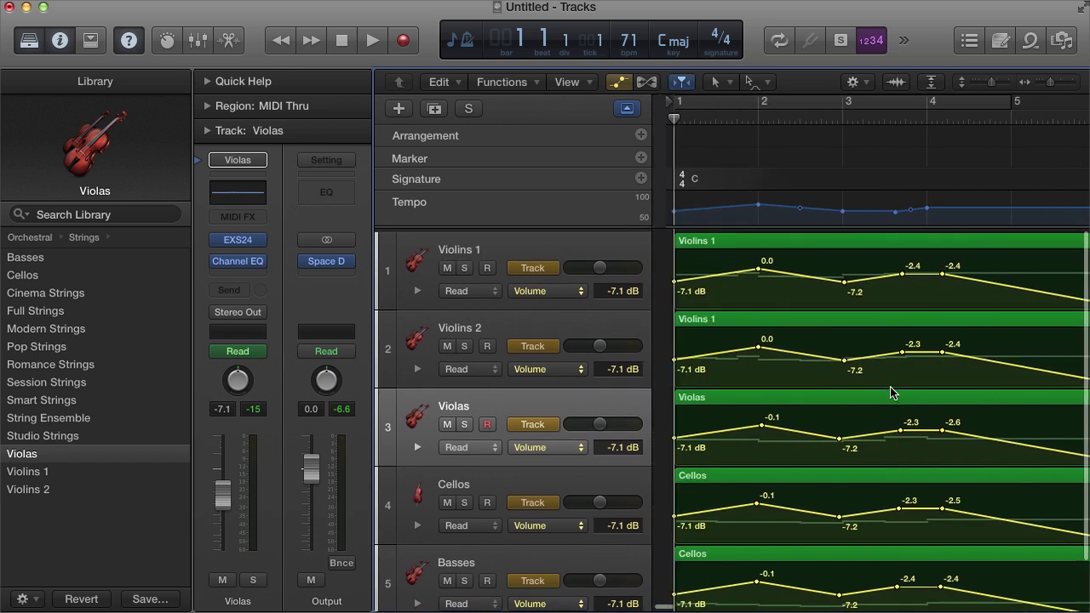
scroll(891, 392, "right", 1)
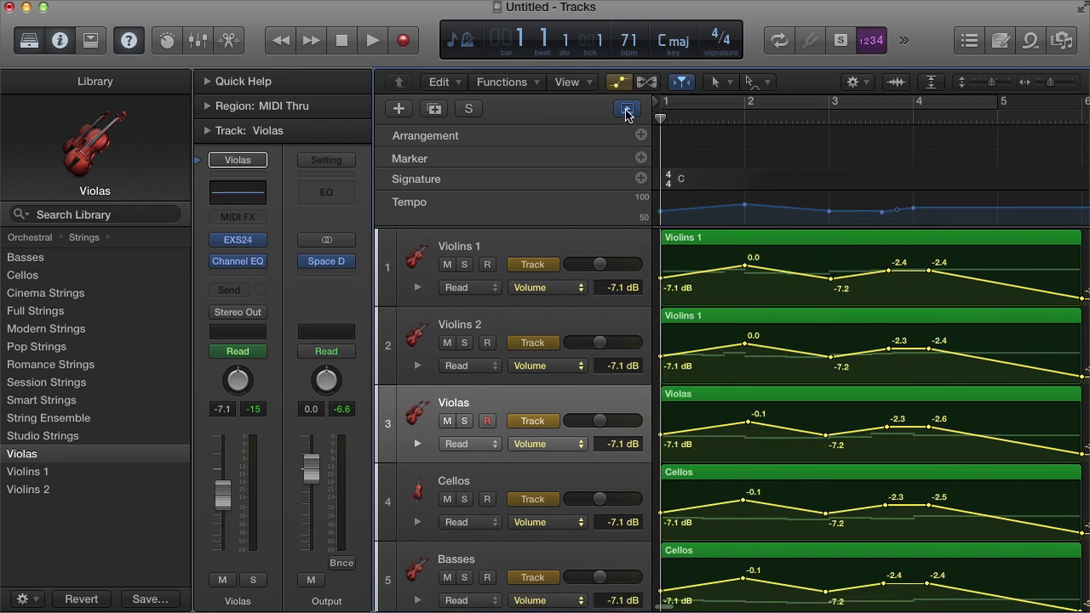
Examine the tempo curve alongside the volume automation of all five string tracks.
scroll(978, 300, "down", 2)
scroll(975, 293, "up", 2)
scroll(975, 294, "right", 1)
scroll(937, 294, "left", 1)
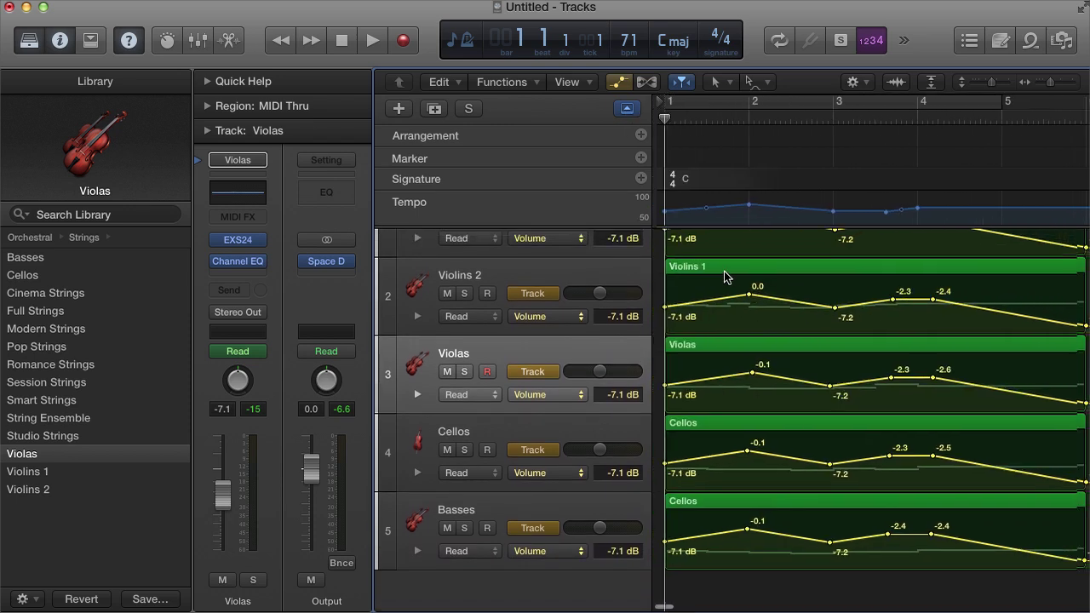
scroll(725, 276, "up", 2)
scroll(725, 277, "down", 2)
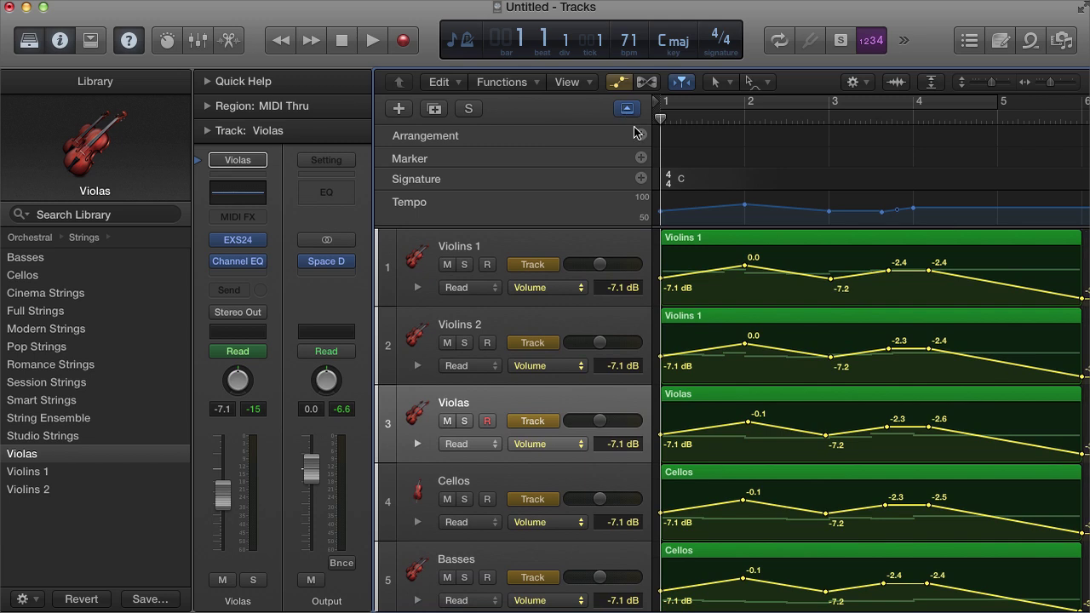
scroll(832, 157, "right", 2)
scroll(832, 158, "left", 2)
Set the opening tempo point to 73 bpm, adjust the tempo point at bar 2, and briefly play the passage.
left_click_drag(661, 213, 661, 209)
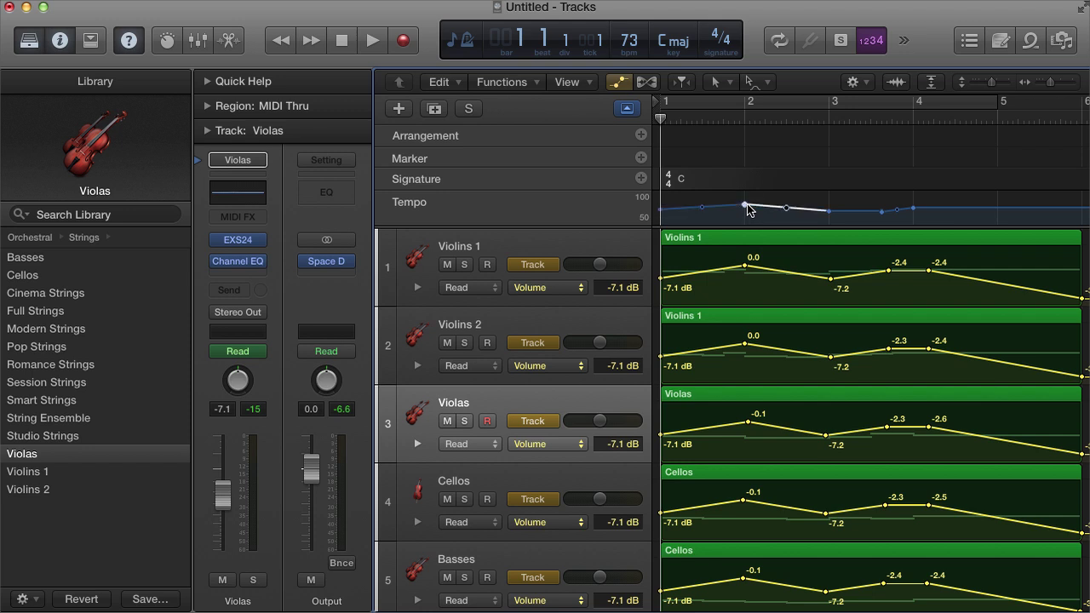
left_click_drag(747, 210, 744, 211)
key("space")
key("space")
Examine the string tracks' volume automation through the fade at bar 6, selecting the Violins 1 region along the way.
scroll(980, 314, "down", 2)
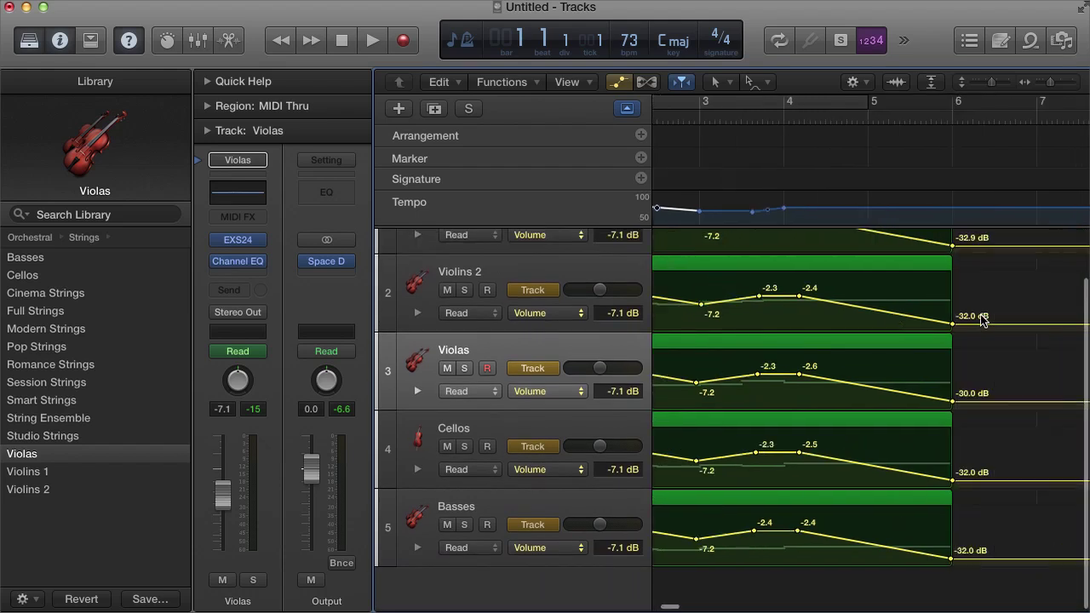
scroll(981, 314, "up", 3)
scroll(980, 319, "down", 2)
scroll(980, 319, "up", 2)
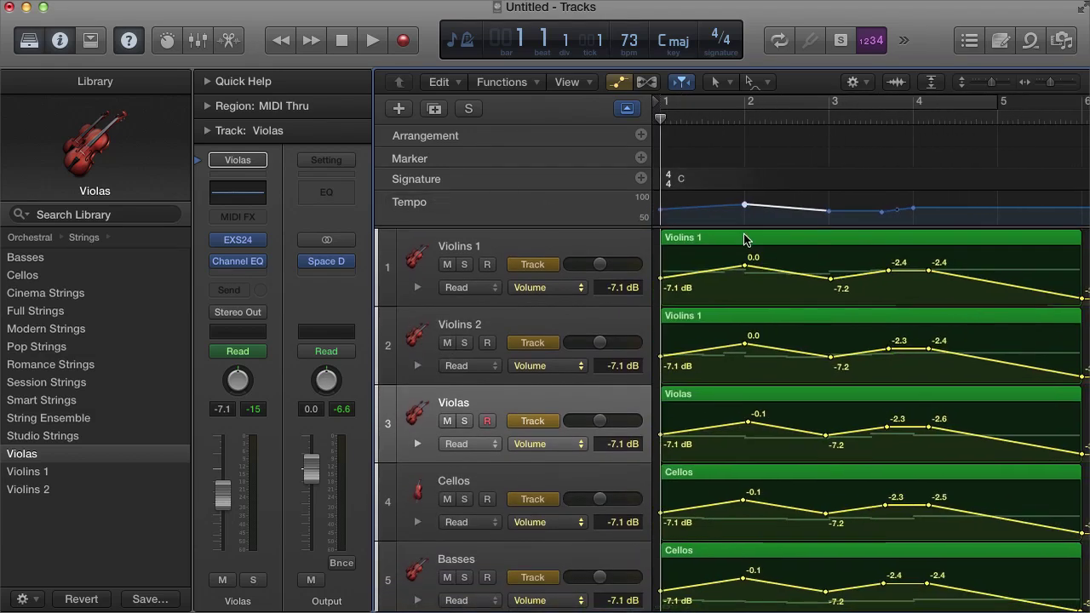
left_click(747, 237)
scroll(834, 260, "right", 3)
scroll(874, 269, "left", 4)
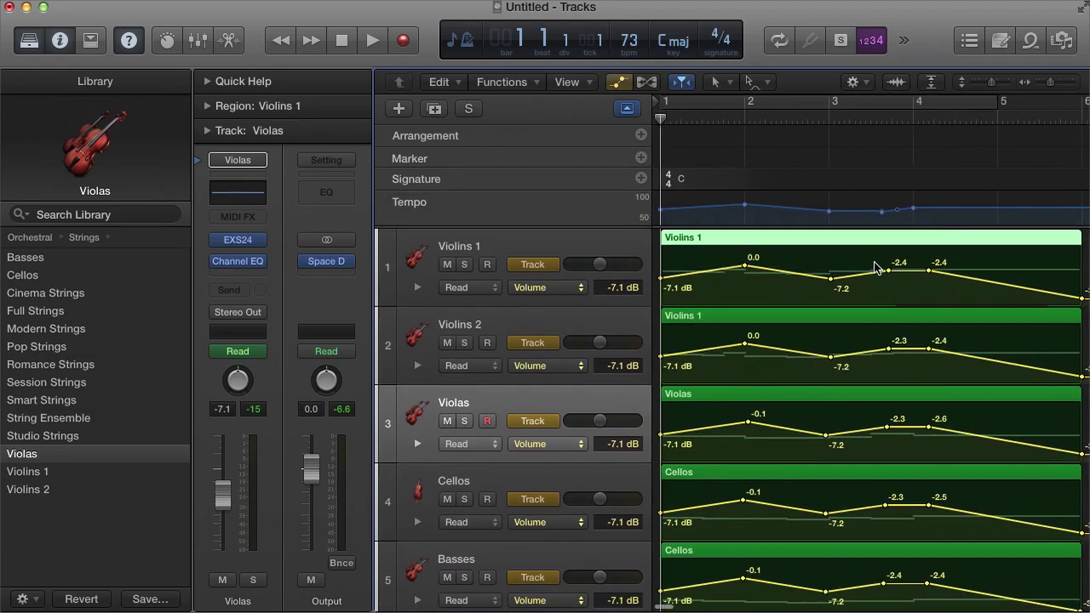
scroll(875, 270, "left", 2)
scroll(875, 269, "down", 1)
scroll(875, 269, "up", 3)
Check the Violins 1 notes in the Piano Roll, close it, and compare the automation of bars 1 to 6.
double_click(750, 247)
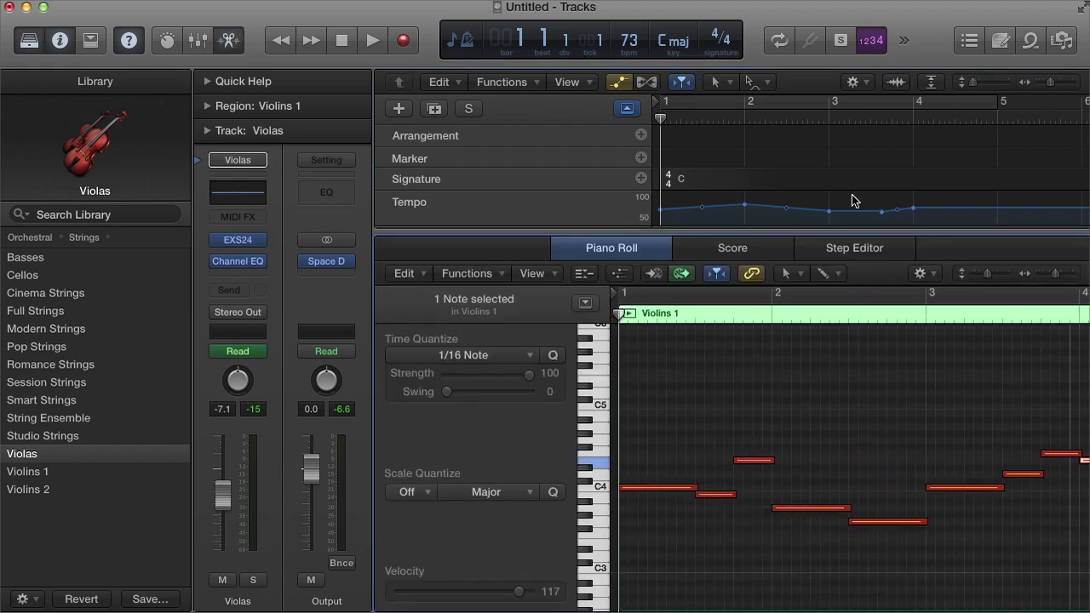
key("p")
scroll(920, 296, "up", 1)
scroll(920, 296, "up", 1)
scroll(920, 296, "right", 5)
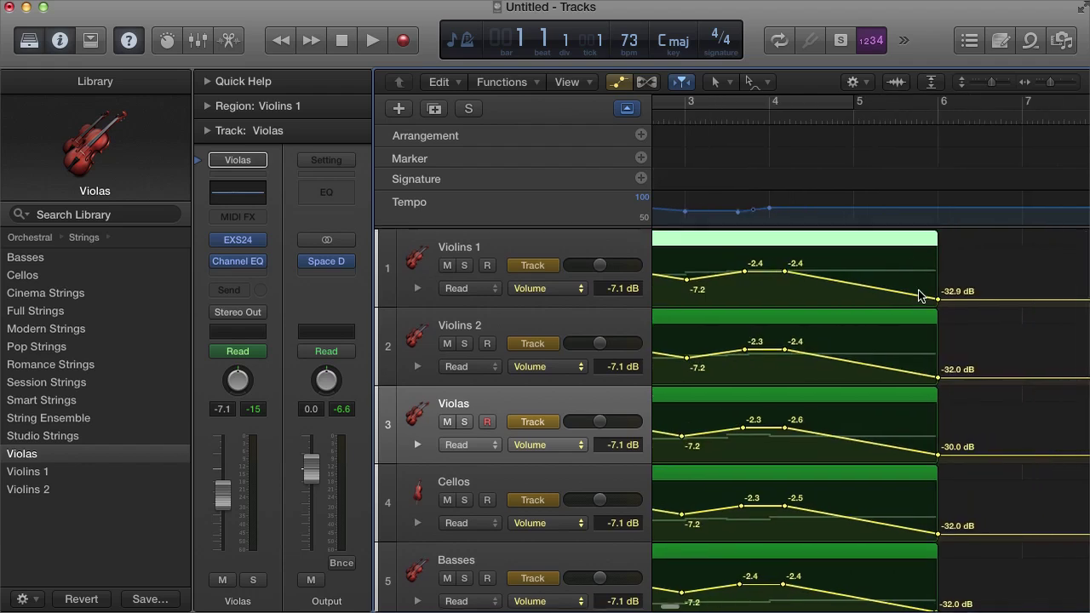
scroll(920, 296, "left", 5)
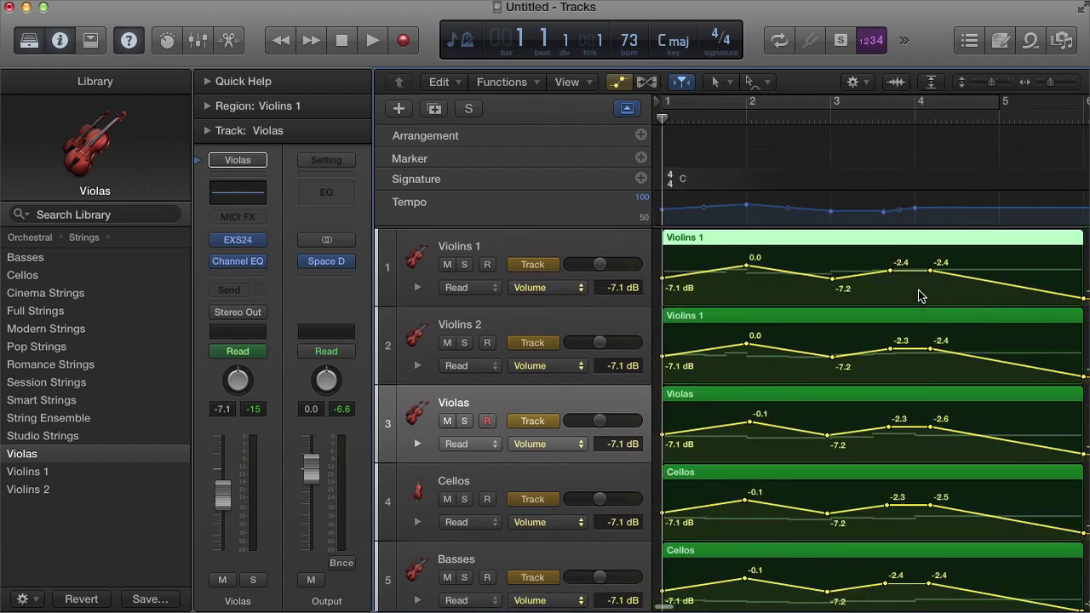
scroll(920, 295, "right", 5)
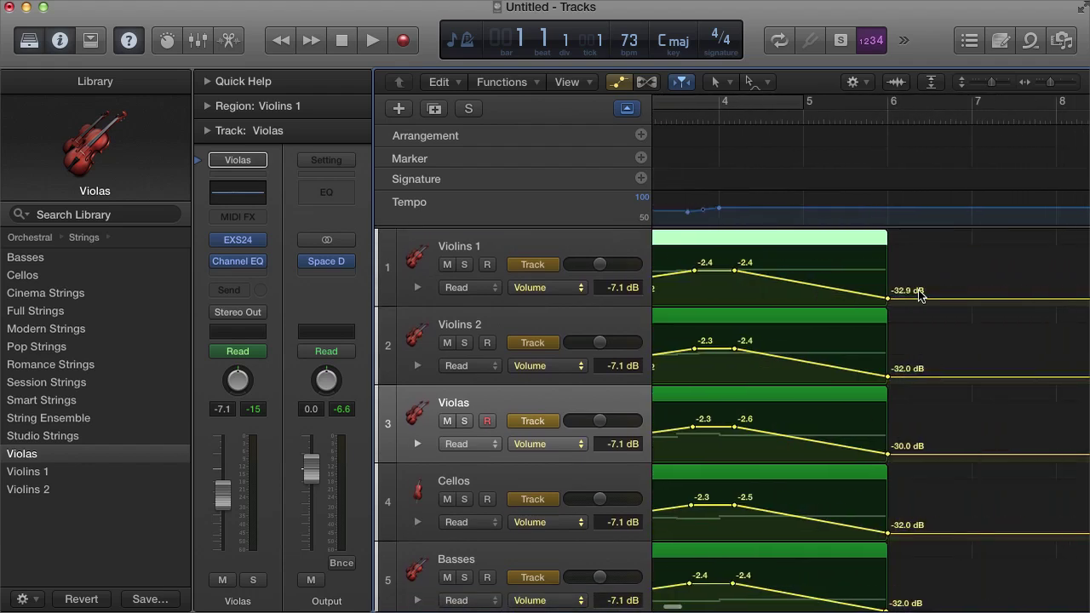
scroll(920, 294, "left", 5)
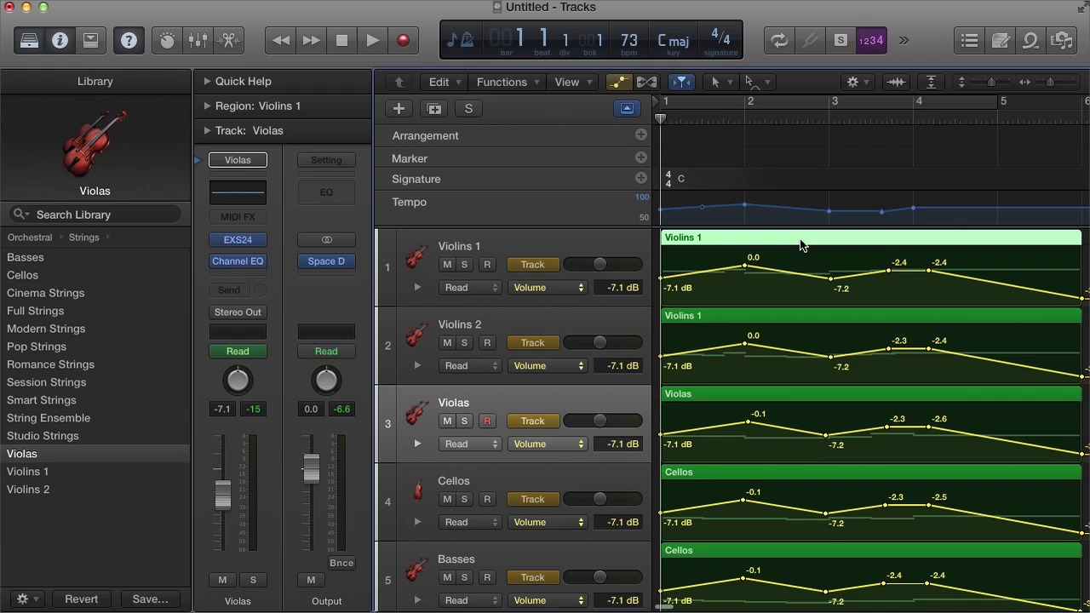
Open the Violins 1 region in the Piano Roll and audition its first C4 note several times.
double_click(805, 245)
left_click(693, 401)
left_click(652, 488)
left_click(689, 449)
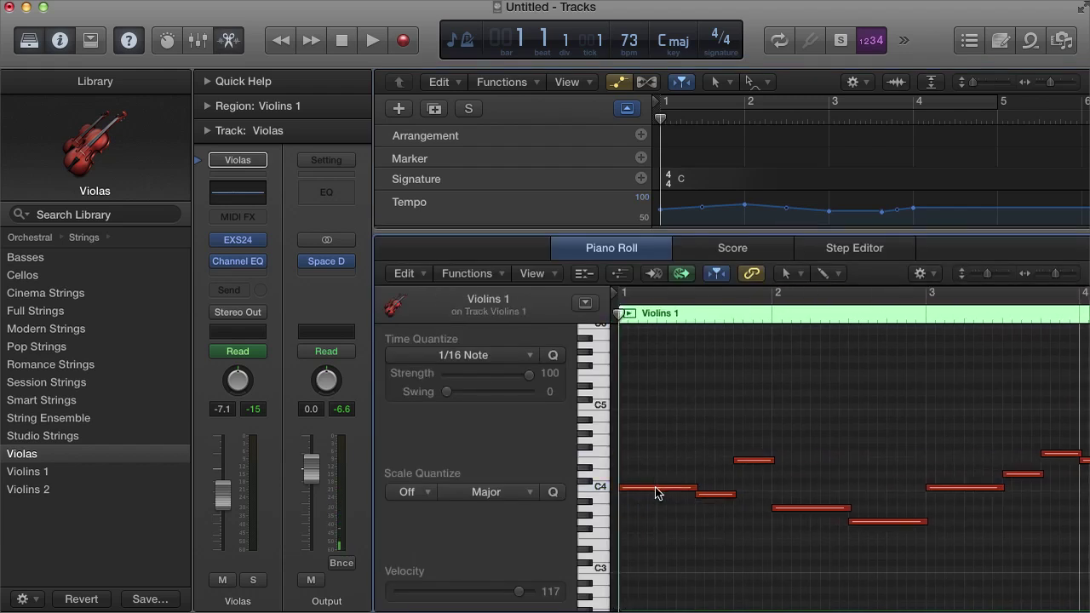
left_click(653, 488)
left_click(667, 460)
left_click(662, 488)
left_click(668, 451)
scroll(652, 487, "right", 1)
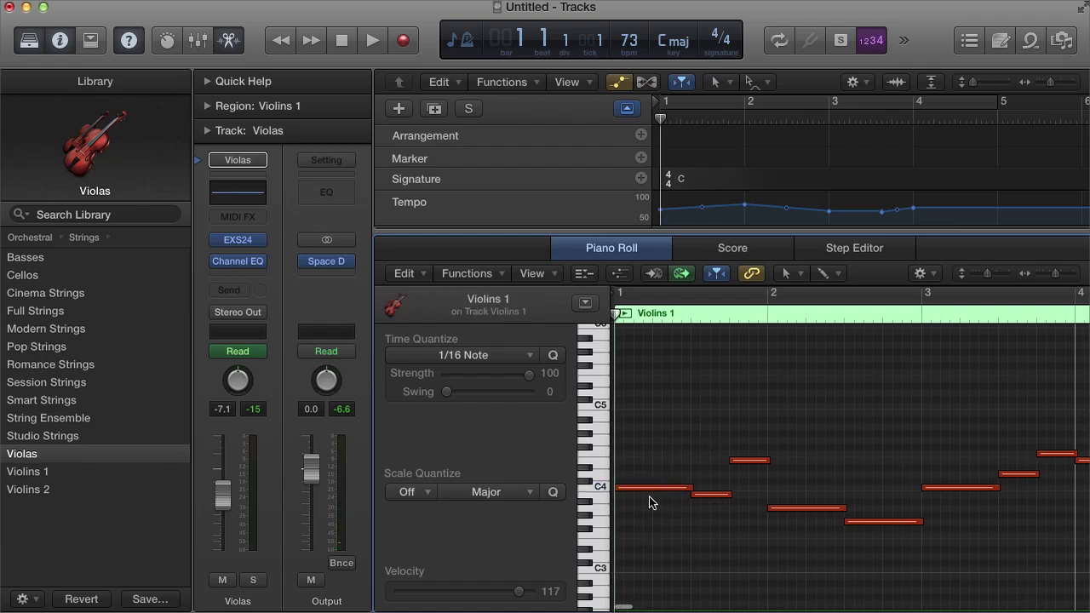
Assign the Velocity Tool as the secondary tool, lower the first C4 note's velocity to 108, and audition the note.
mouse_move(640, 490)
left_click(826, 274)
left_click(886, 472)
left_click_drag(662, 489, 654, 511)
left_click(648, 471)
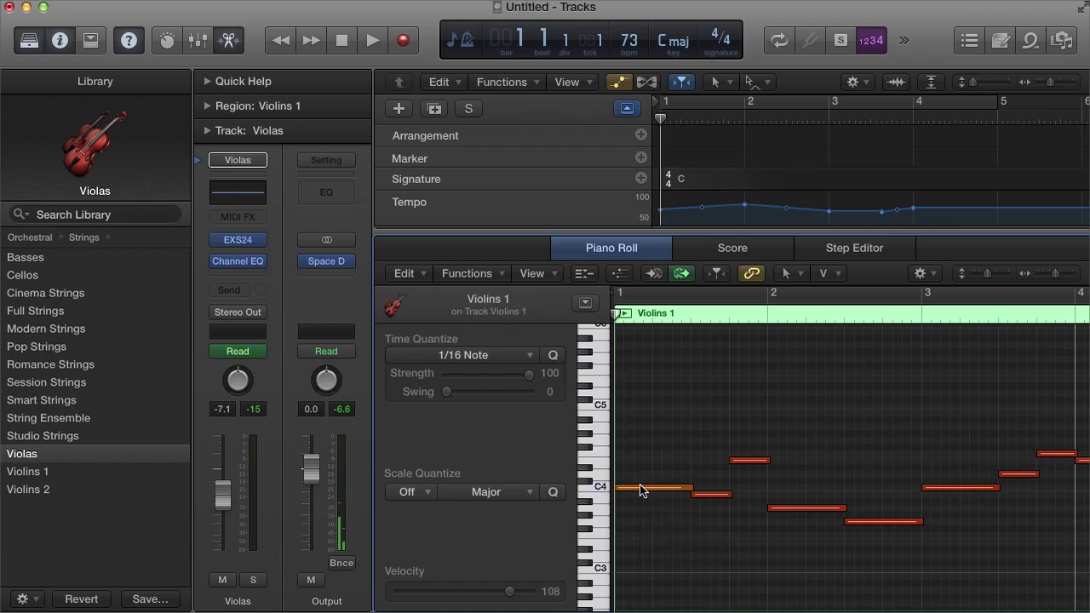
left_click(640, 487)
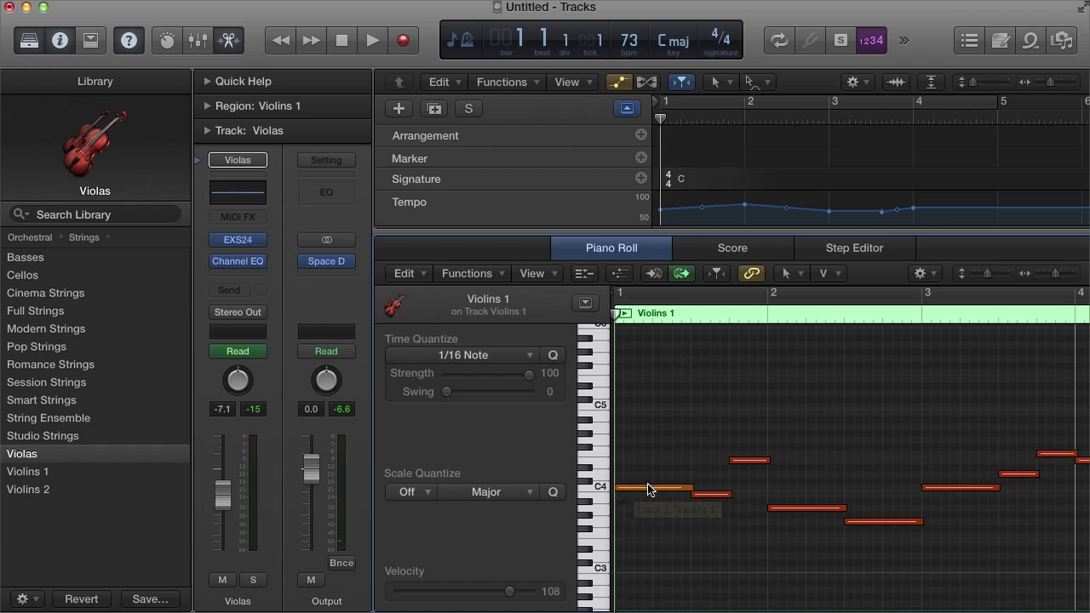
left_click(647, 490)
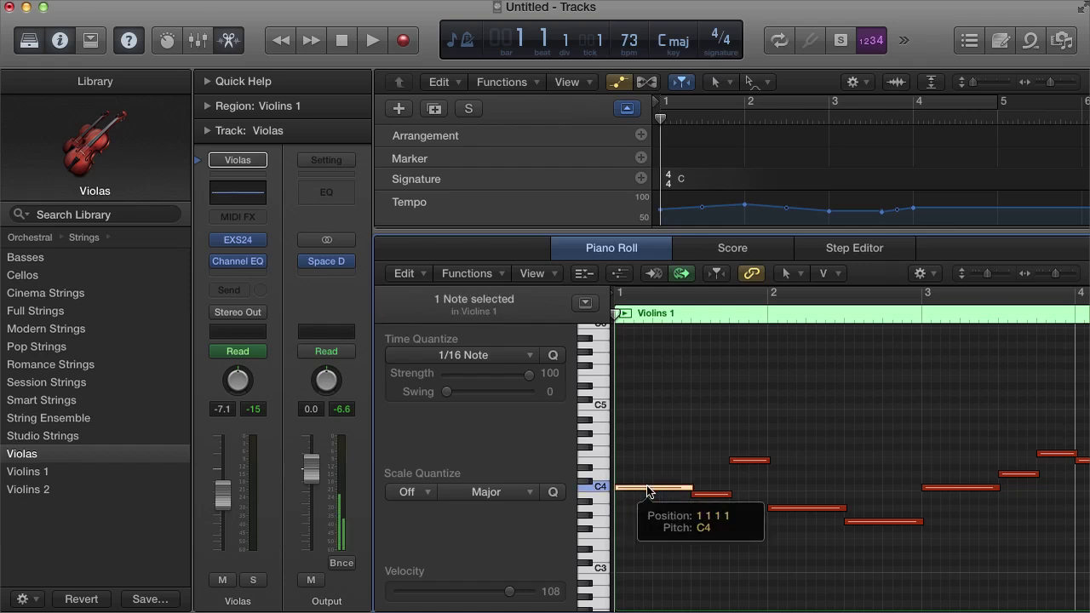
left_click(653, 469)
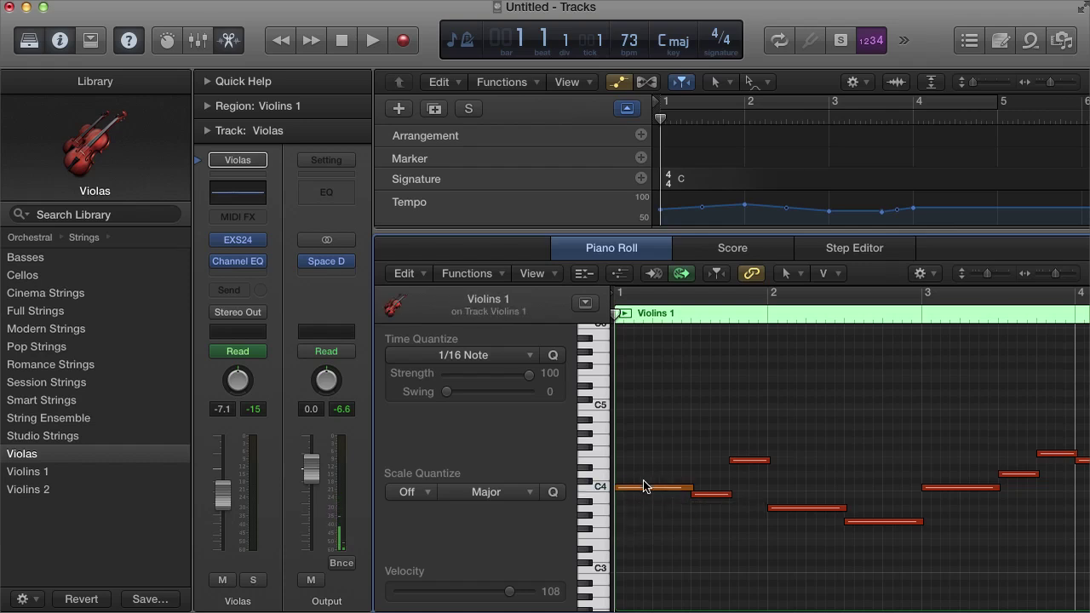
Raise the velocity of the first C4 note in Violins 1 to 116.
left_click_drag(645, 490, 645, 474)
left_click(645, 467)
scroll(755, 457, "left", 1)
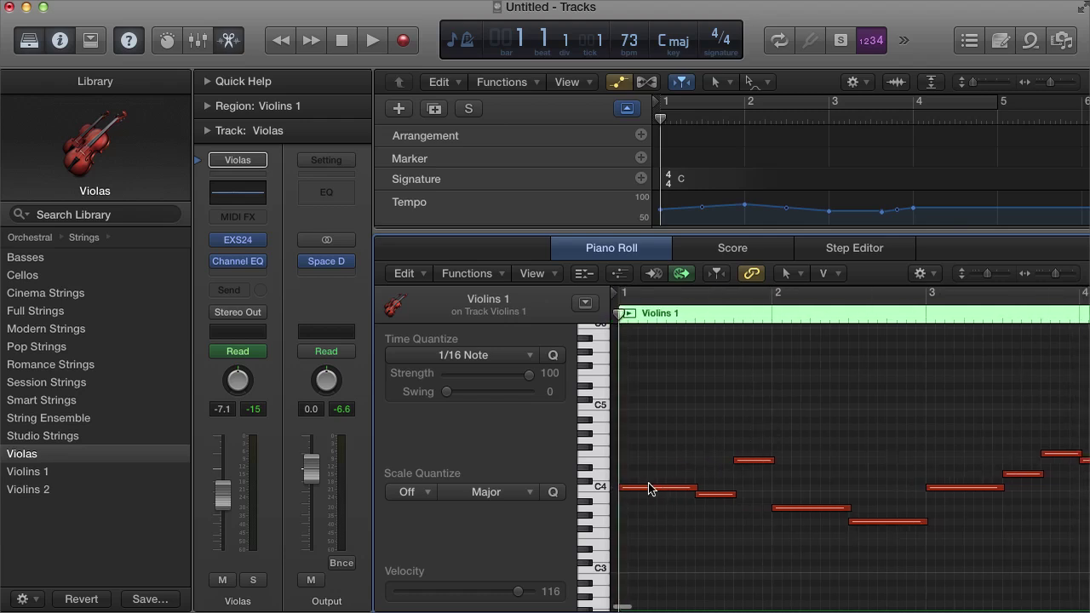
mouse_move(646, 492)
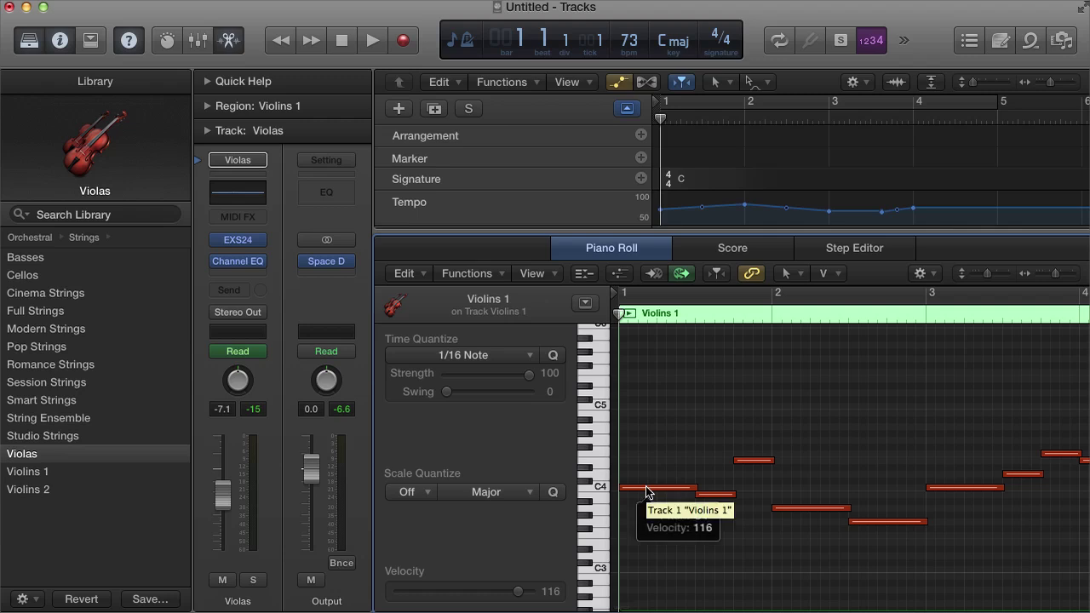
Close the Piano Roll and hide the automation on the string tracks.
scroll(646, 491, "up", 1)
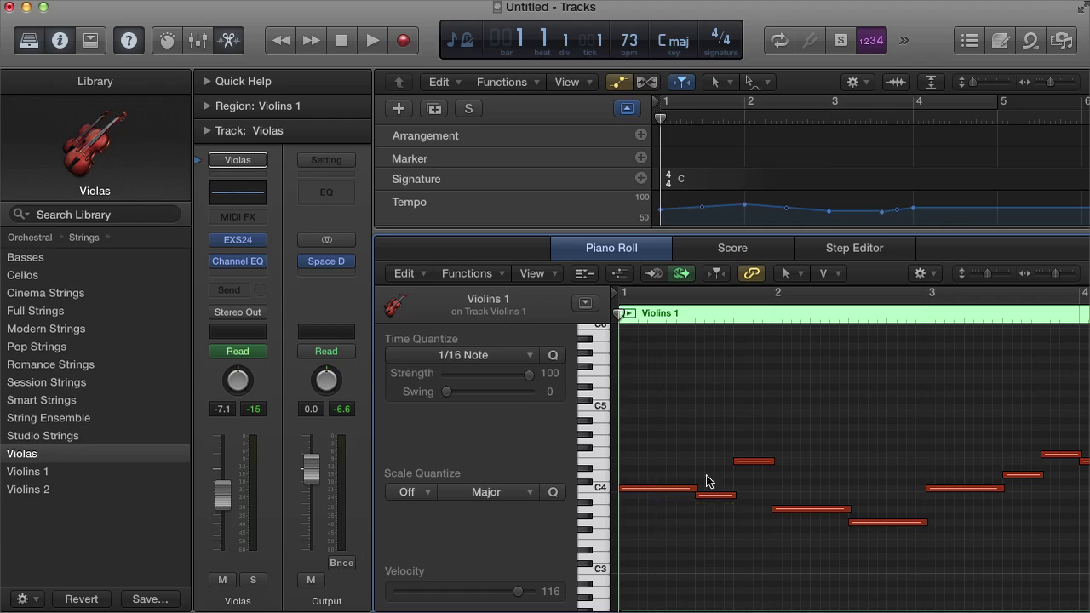
scroll(771, 464, "right", 3)
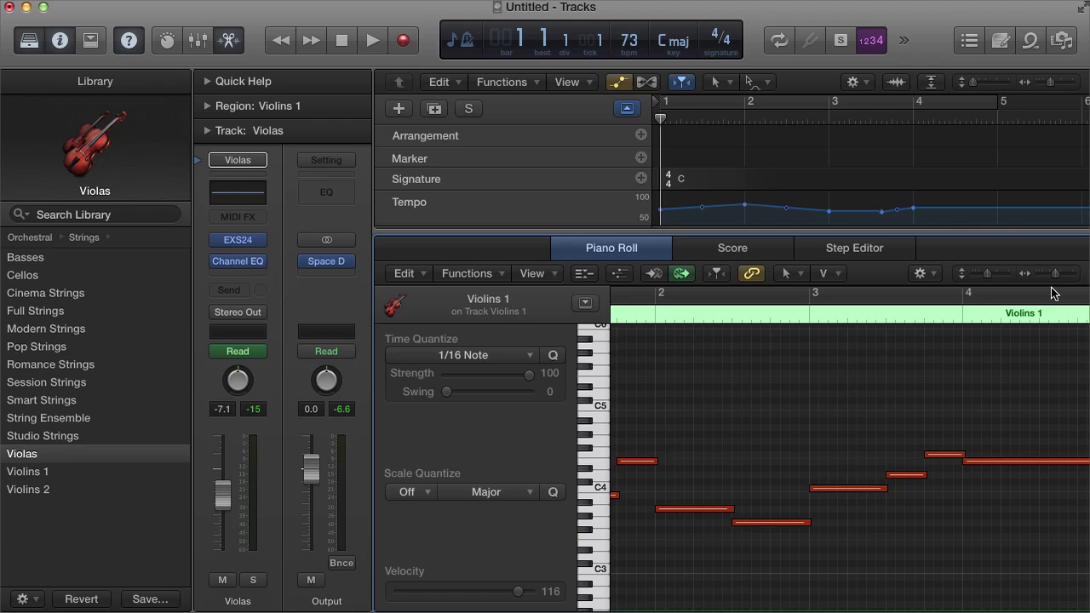
key("e")
left_click(619, 82)
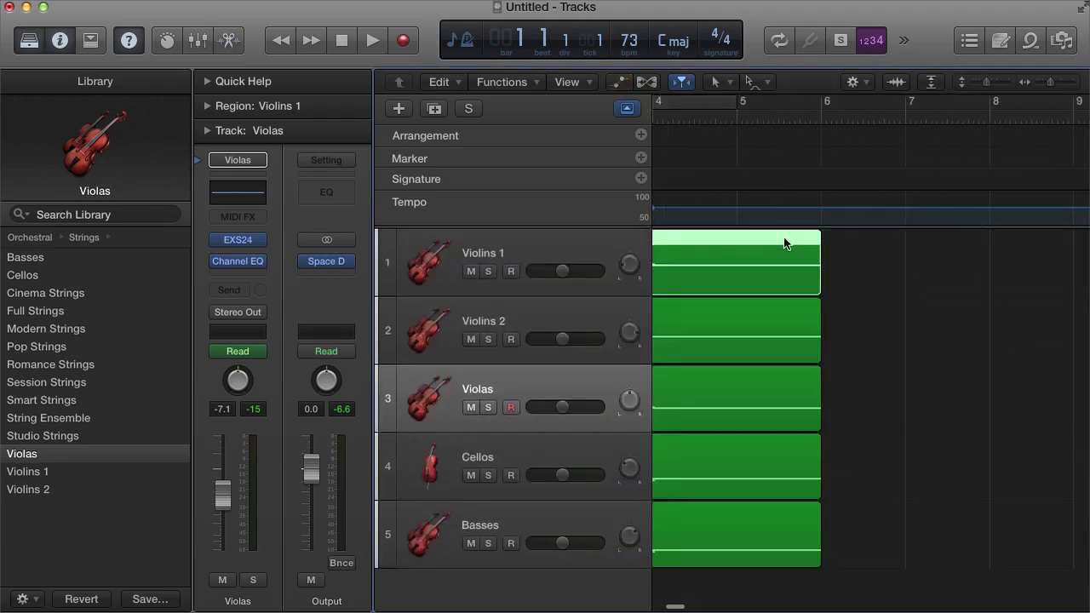
Select all five string regions and open them together in an enlarged Piano Roll.
scroll(912, 249, "right", 3)
left_click_drag(1012, 562, 768, 267)
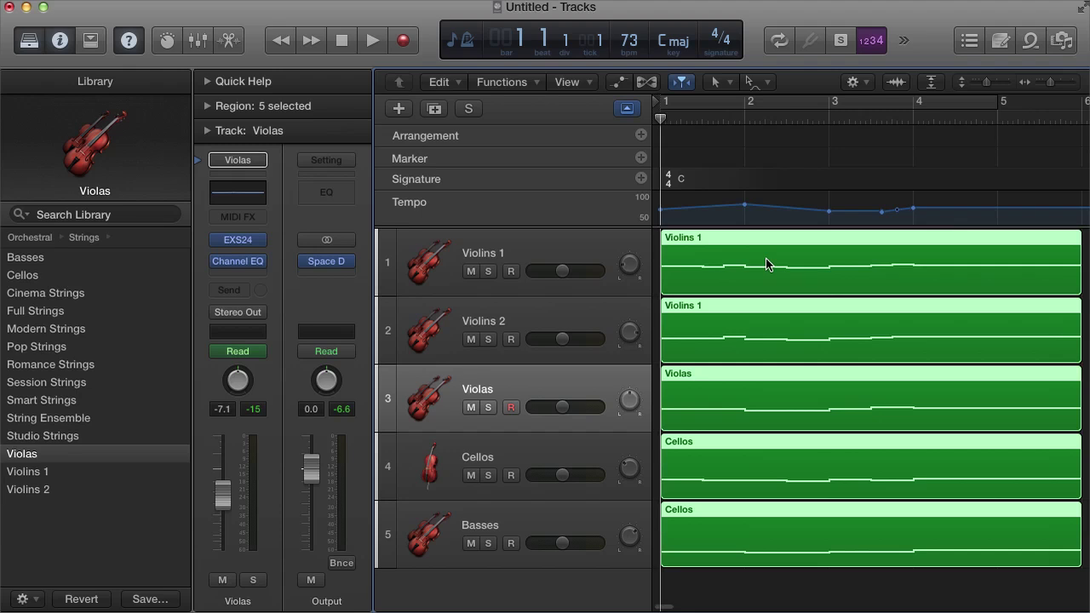
key("e")
left_click_drag(895, 238, 895, 150)
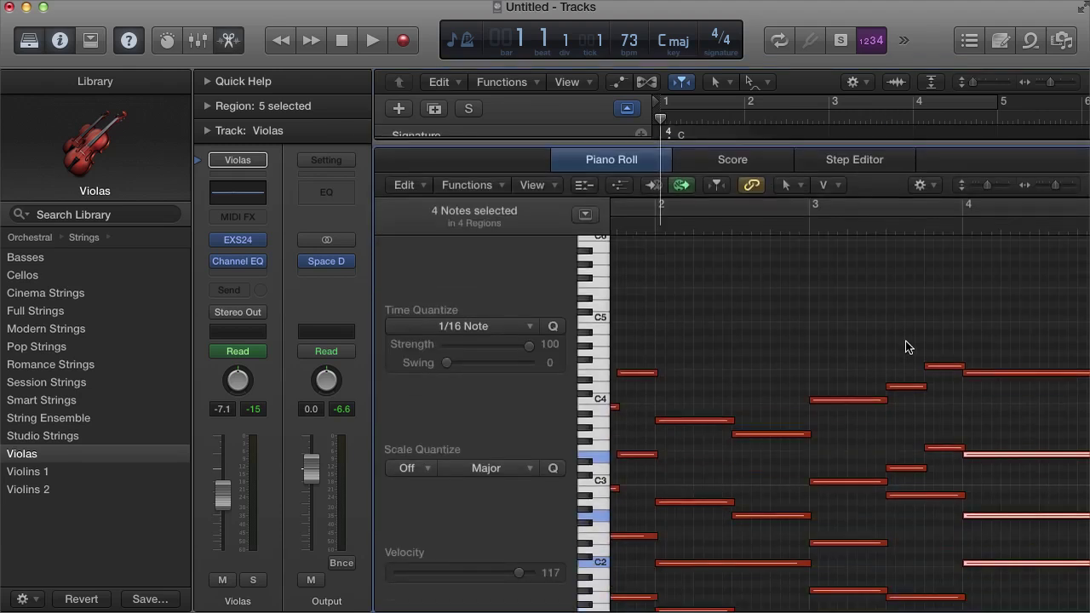
Select all notes of the five string regions and apply the Fixed Velocity MIDI transform with a velocity of 117.
left_click_drag(1056, 185, 1049, 185)
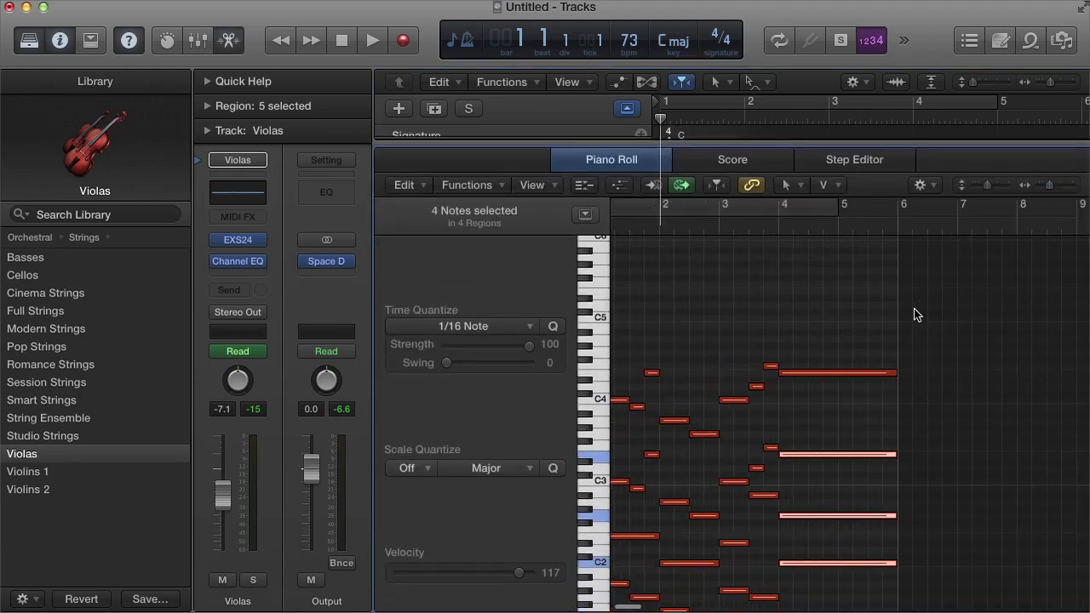
scroll(937, 383, "down", 3)
left_click_drag(988, 185, 981, 185)
left_click_drag(1013, 569, 625, 265)
left_click(472, 185)
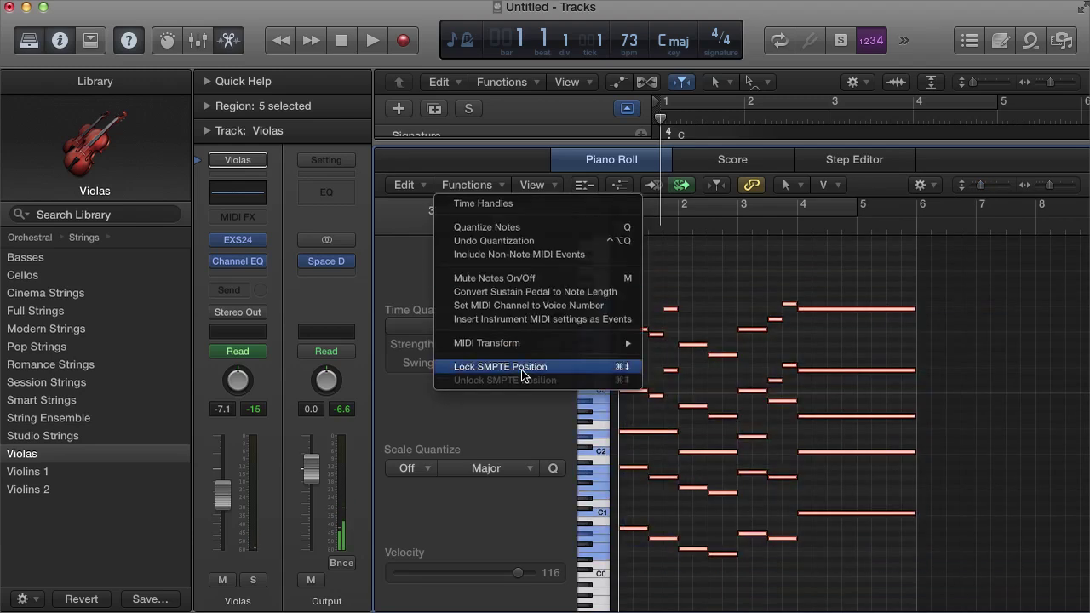
mouse_move(513, 343)
left_click(680, 346)
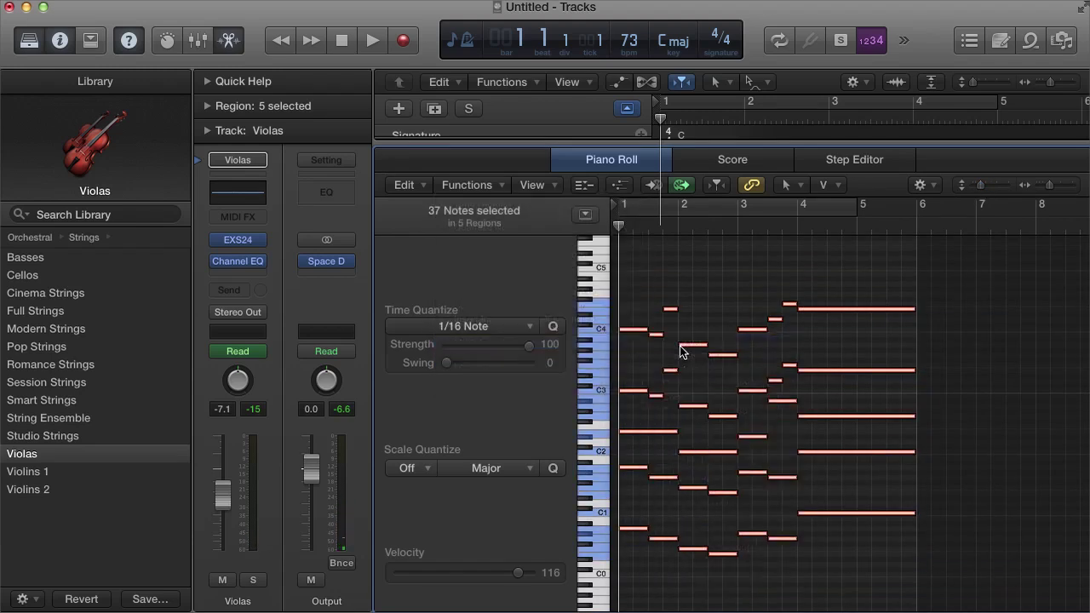
left_click_drag(640, 210, 640, 207)
left_click_drag(587, 0, 587, 23)
left_click_drag(643, 288, 643, 294)
left_click(877, 578)
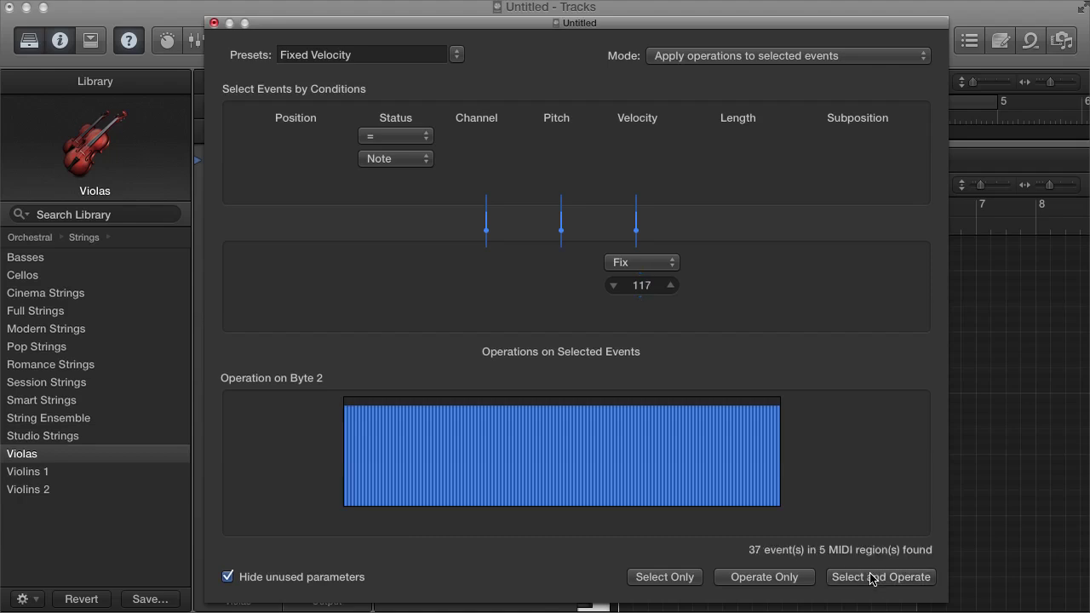
left_click(213, 23)
Deselect the notes, close the Piano Roll, and clear the region selection.
left_click(710, 260)
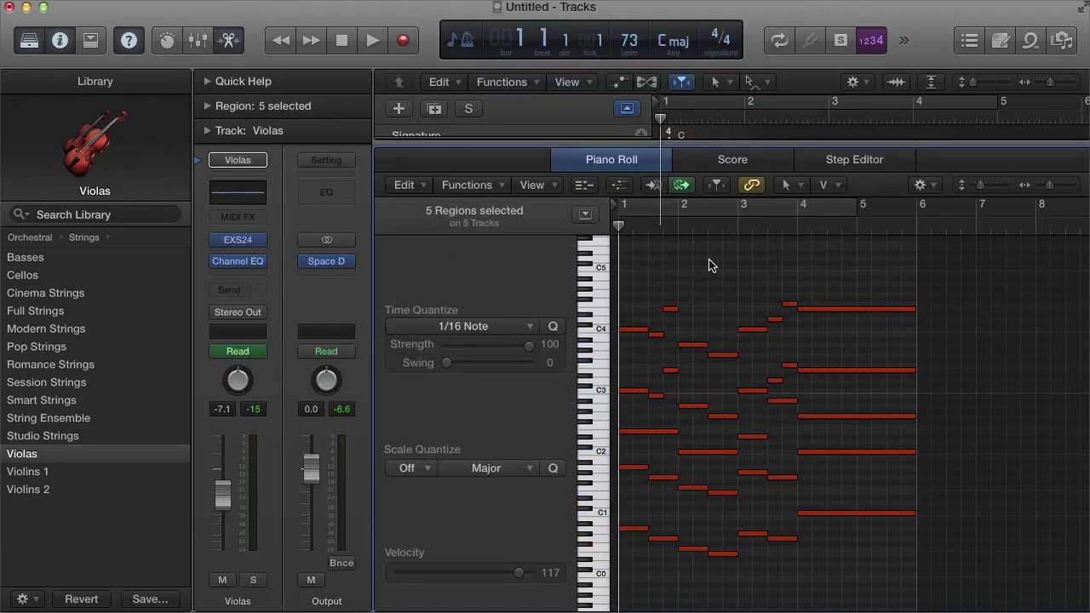
key("e")
left_click(765, 541)
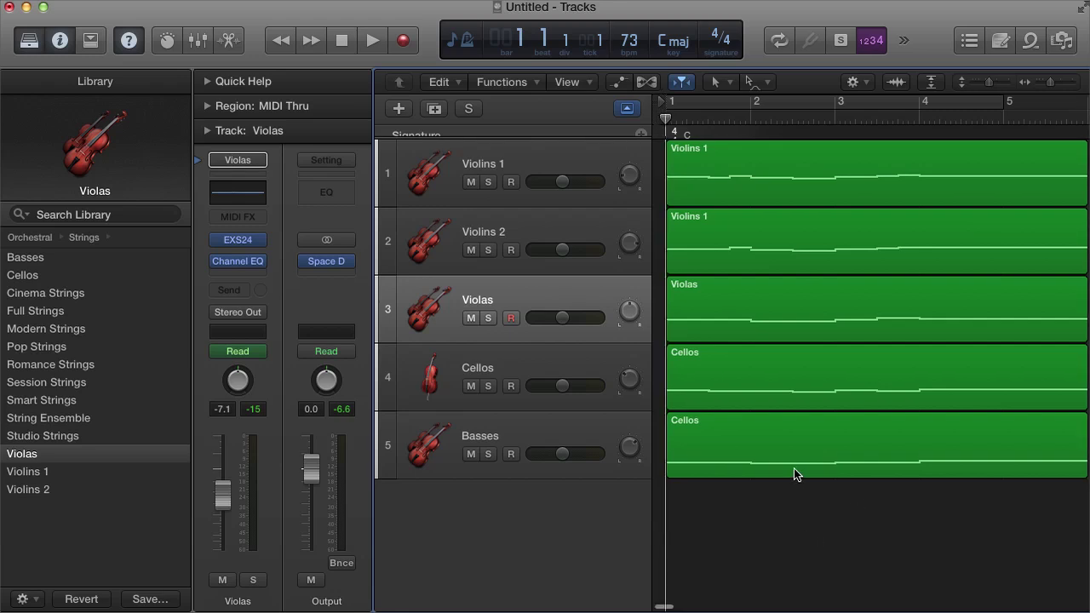
left_click(107, 0)
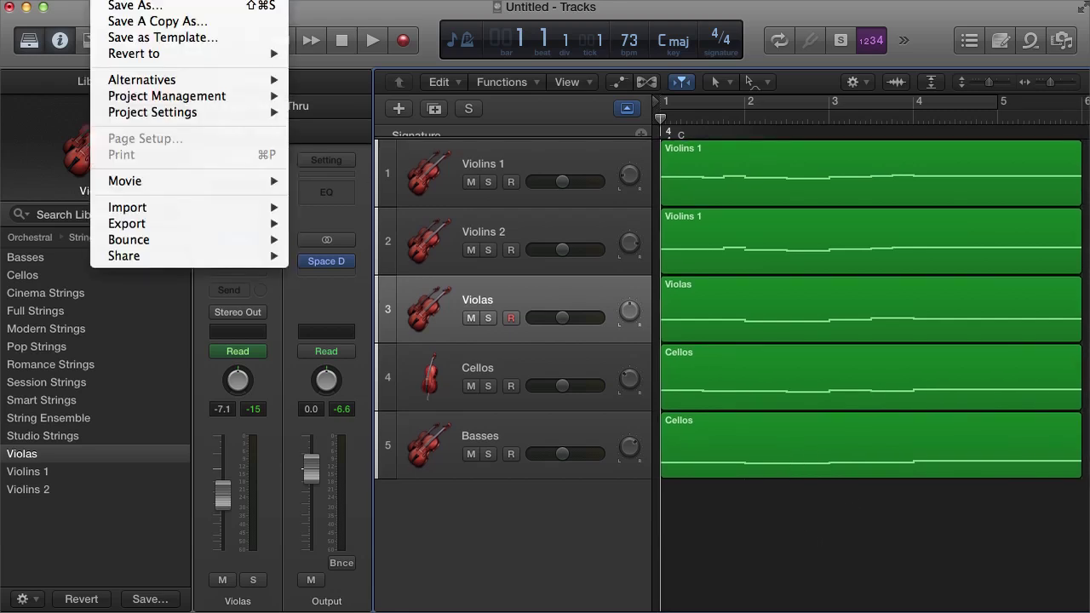
mouse_move(187, 0)
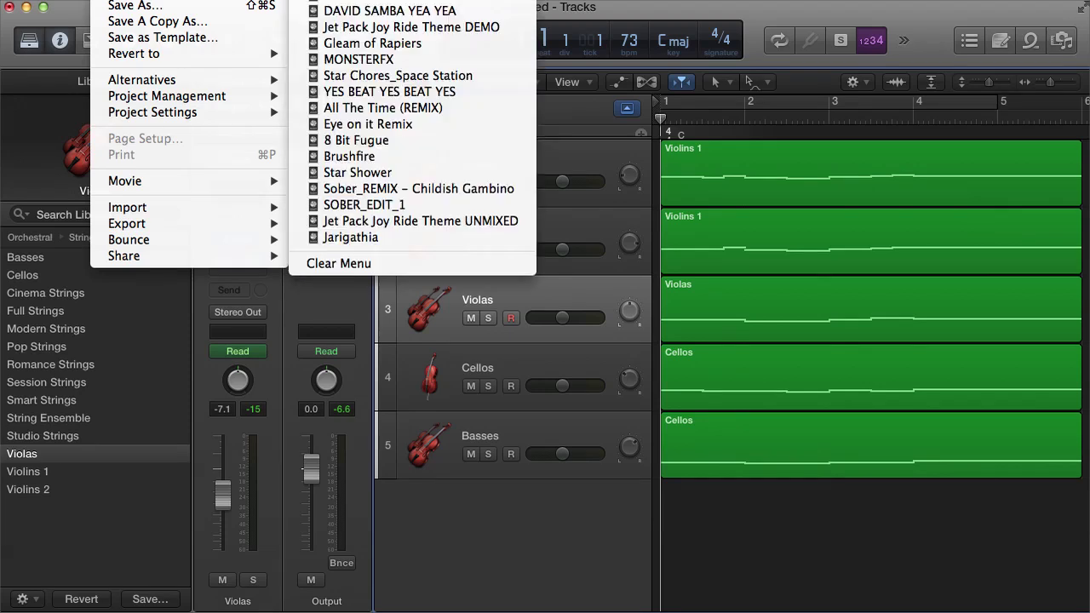
key("Escape")
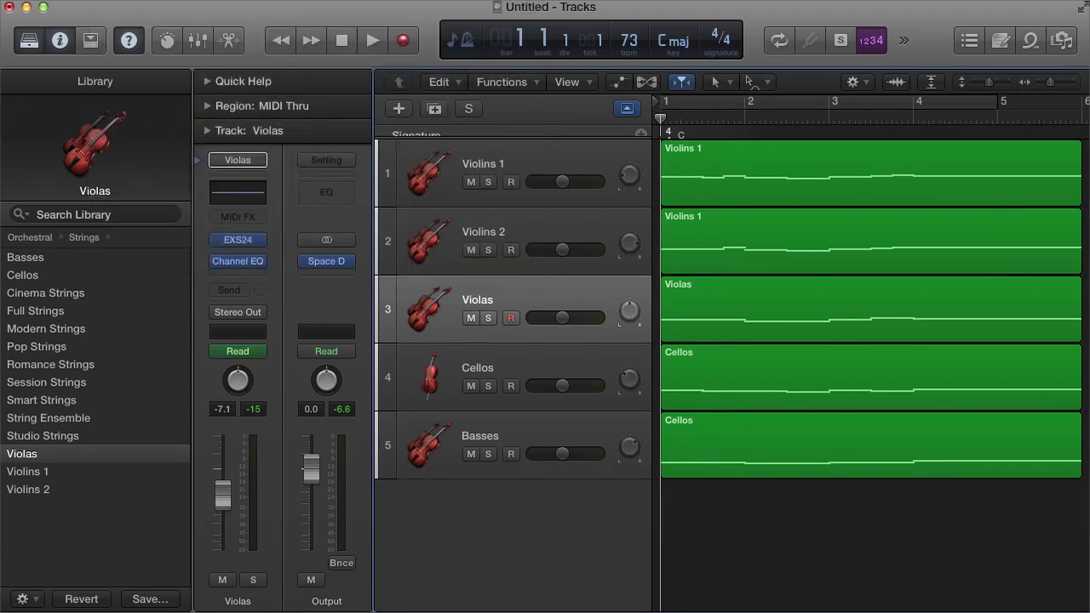
Search for "wonderland" among the project files and open the Home Wonderland project, closing the current project without saving.
key("super+o")
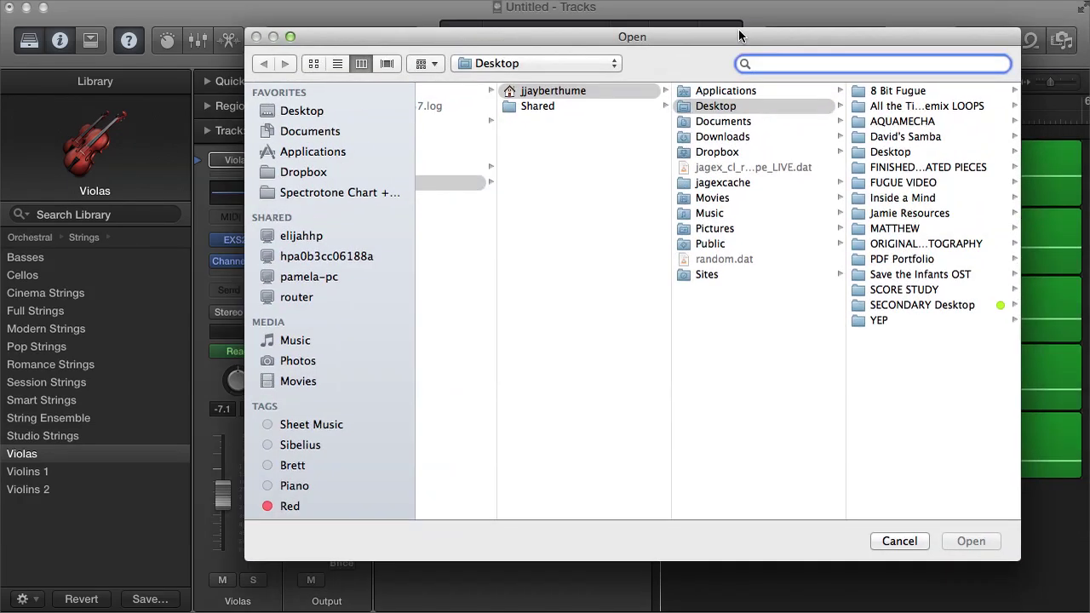
type("wonderland")
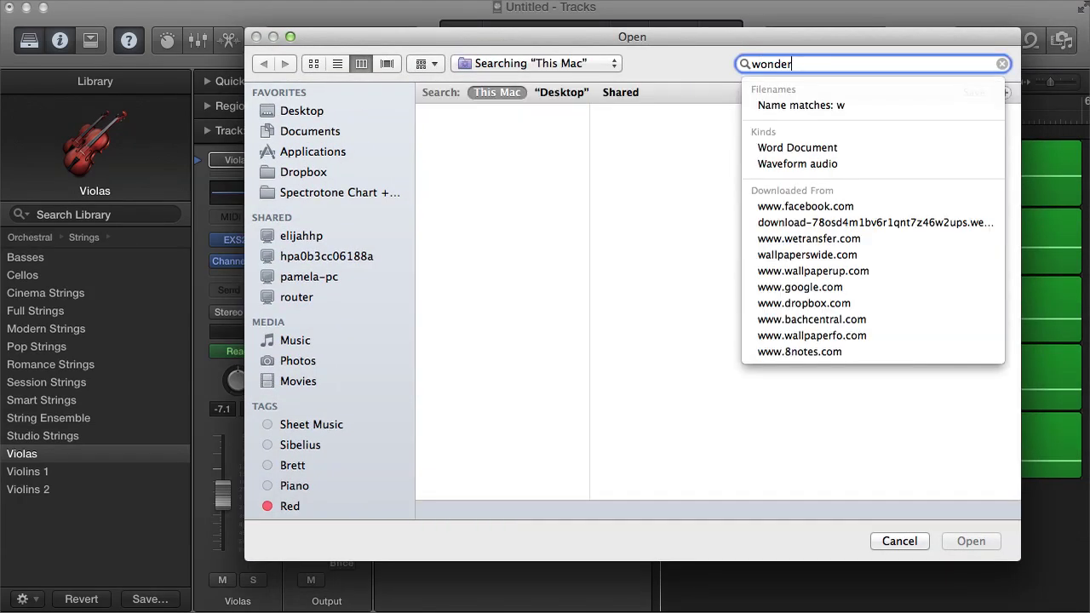
key("Return")
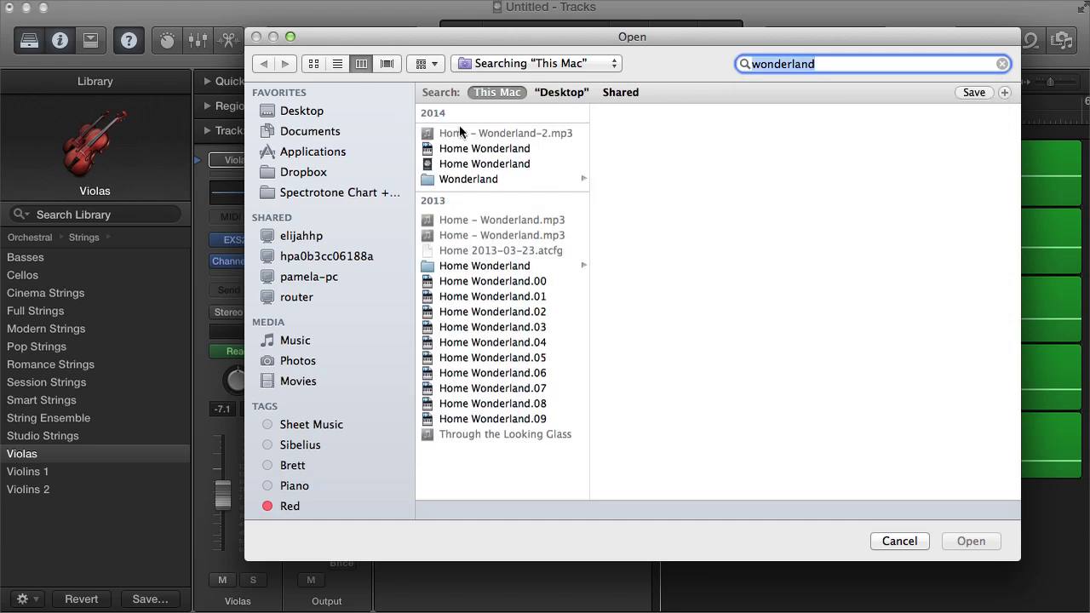
left_click(484, 164)
double_click(484, 163)
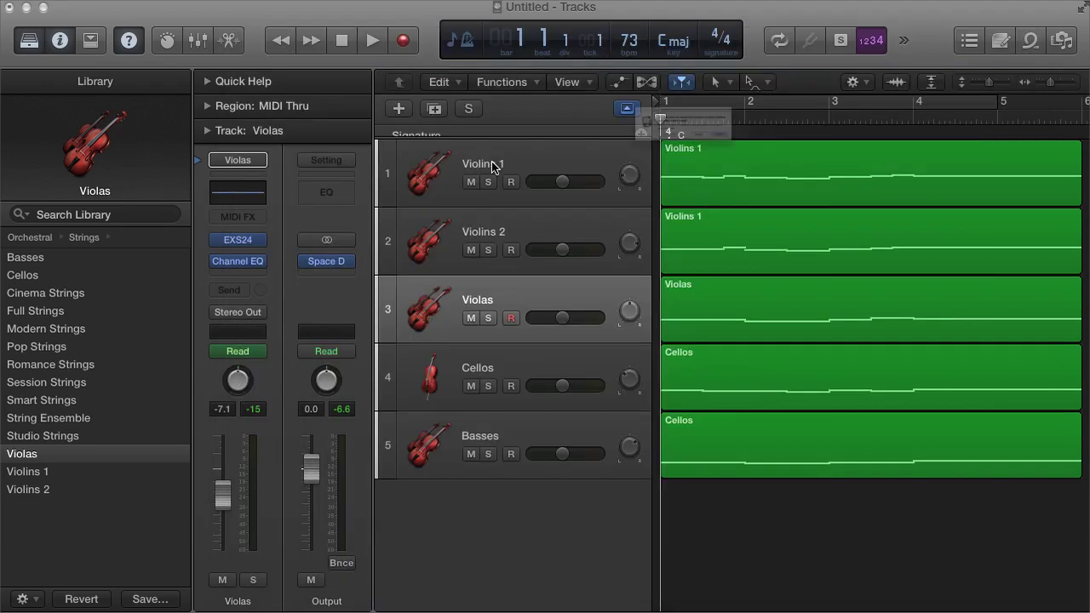
left_click(809, 166)
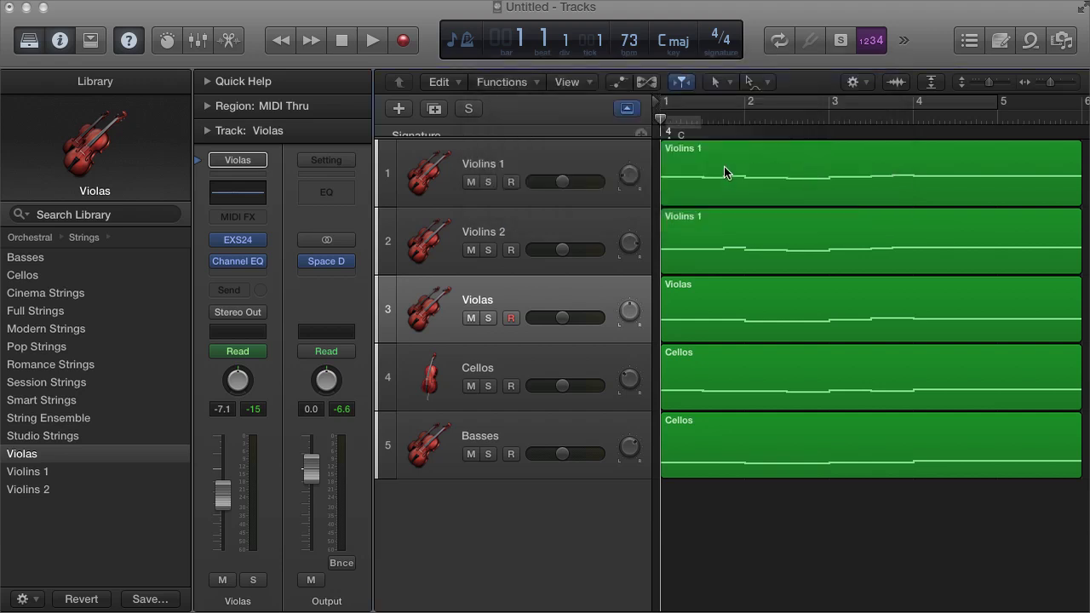
key("super+d")
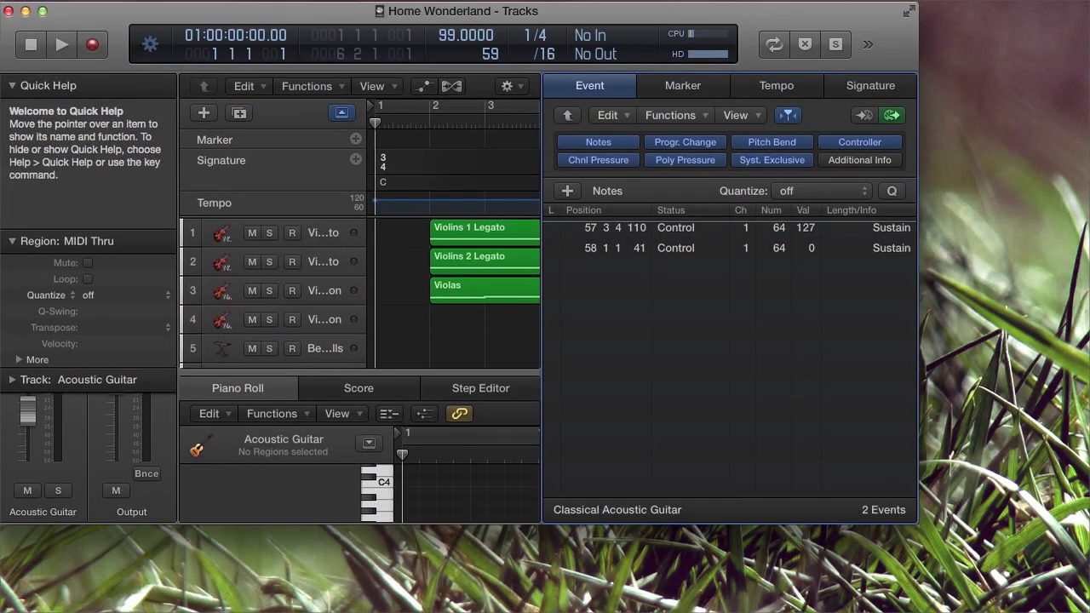
Enlarge the Home Wonderland window and close the list editors and Piano Roll to leave room for the tracks.
left_click_drag(943, 544, 1088, 611)
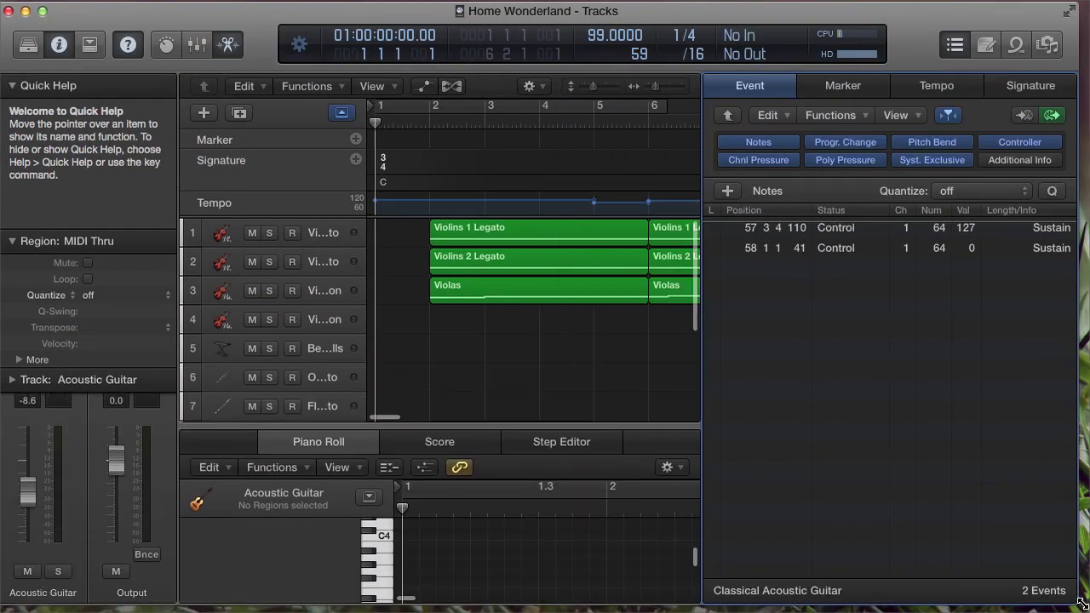
left_click(961, 45)
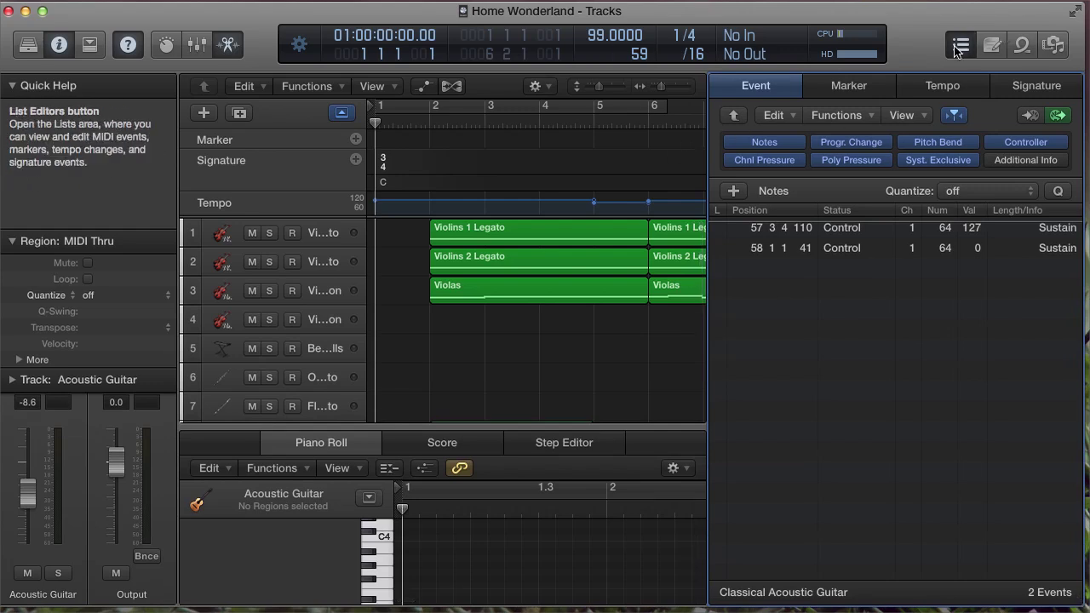
left_click_drag(978, 91, 969, 94)
left_click_drag(1036, 91, 1028, 91)
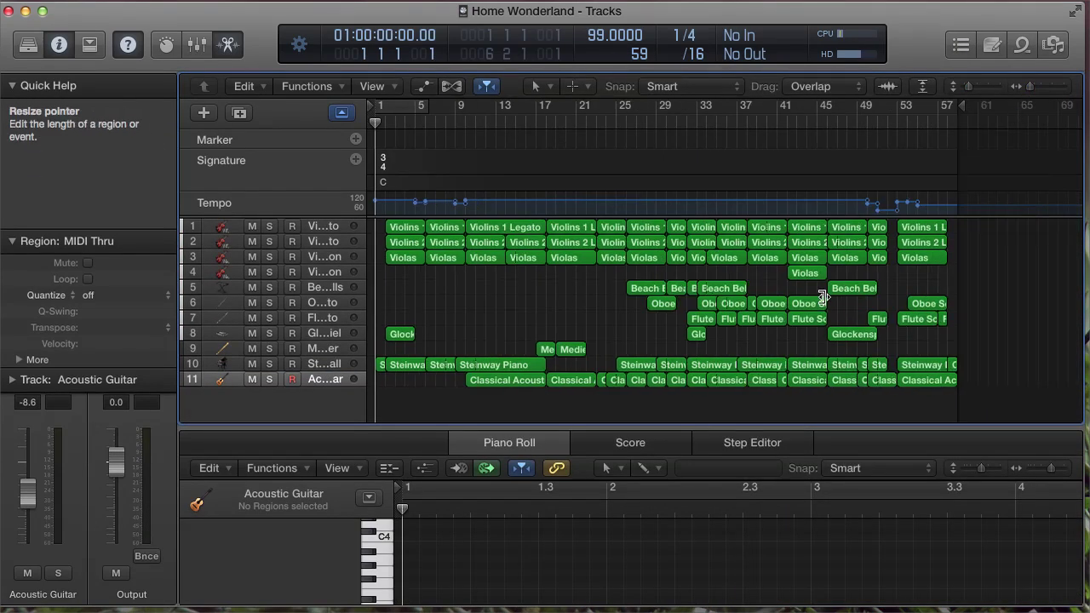
key("e")
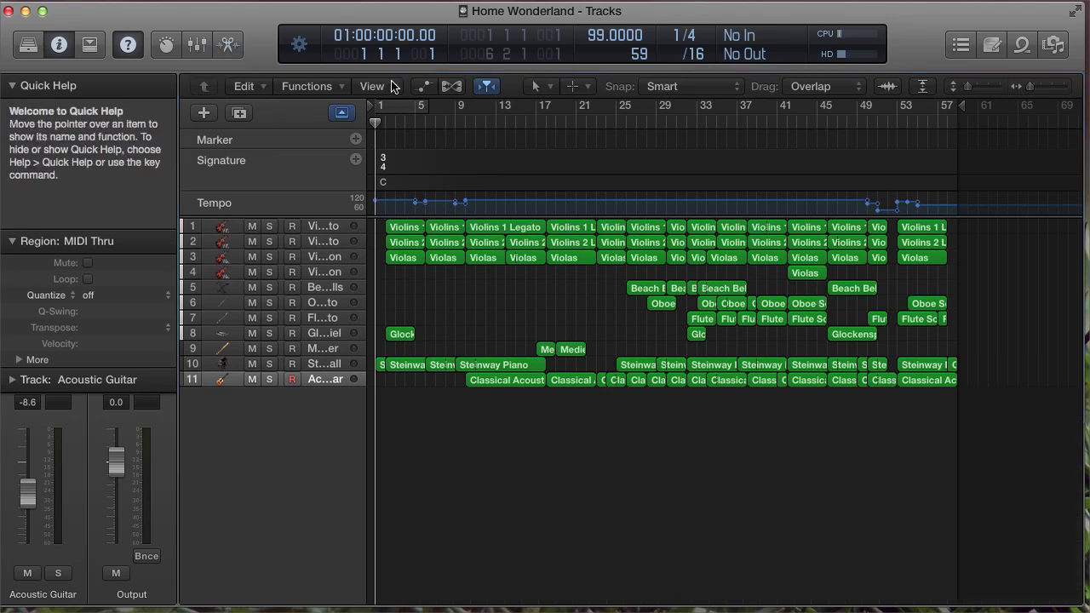
Show the automation on all tracks, examine the volume curves of the strings and woodwinds, and hide the automation again.
left_click(418, 90)
scroll(538, 404, "up", 5)
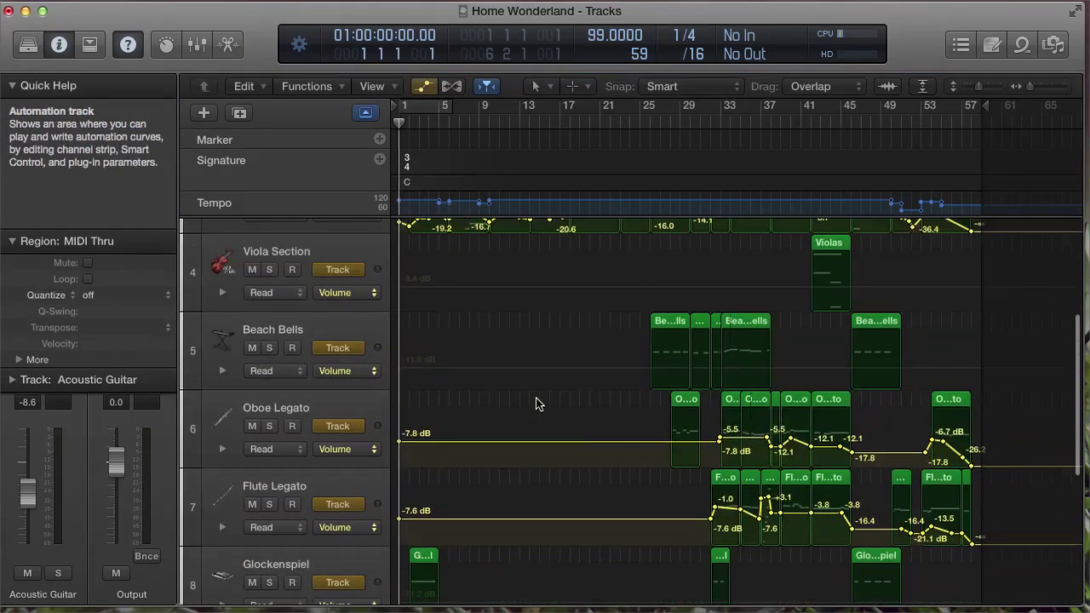
left_click(423, 86)
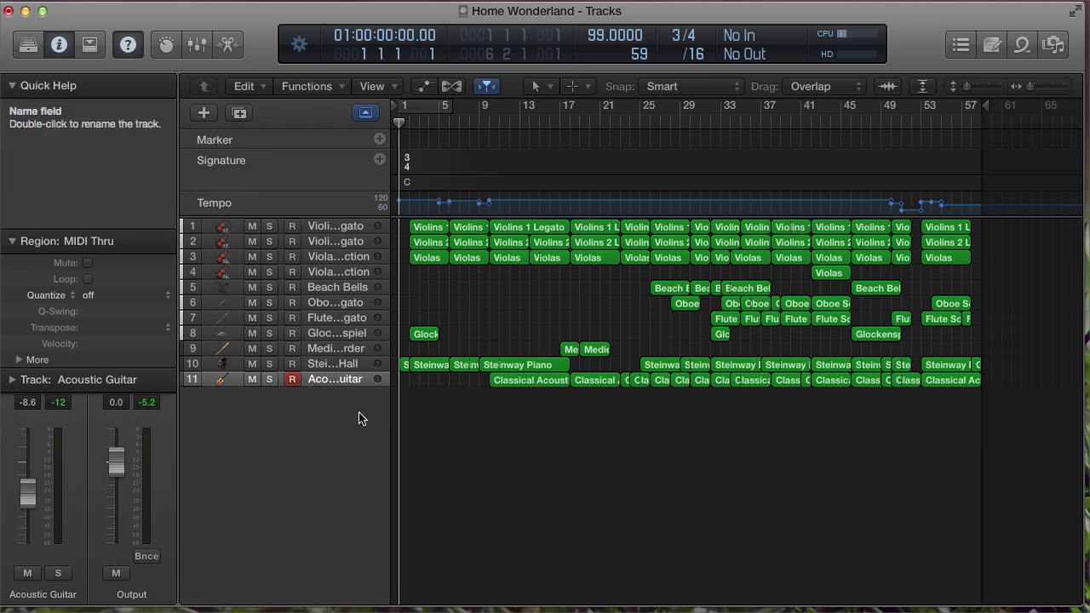
left_click_drag(132, 16, 134, 11)
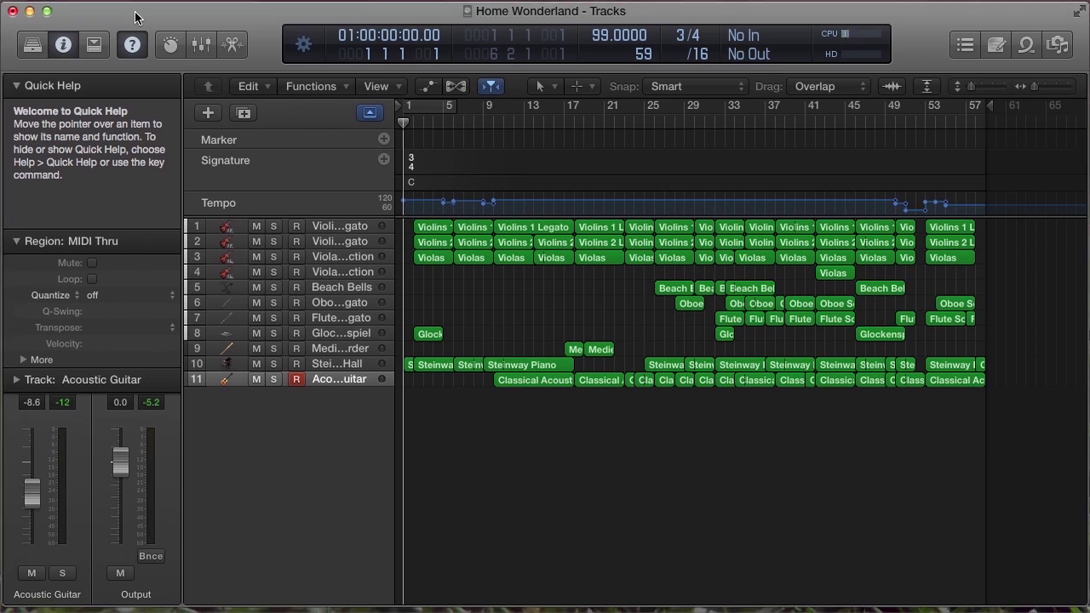